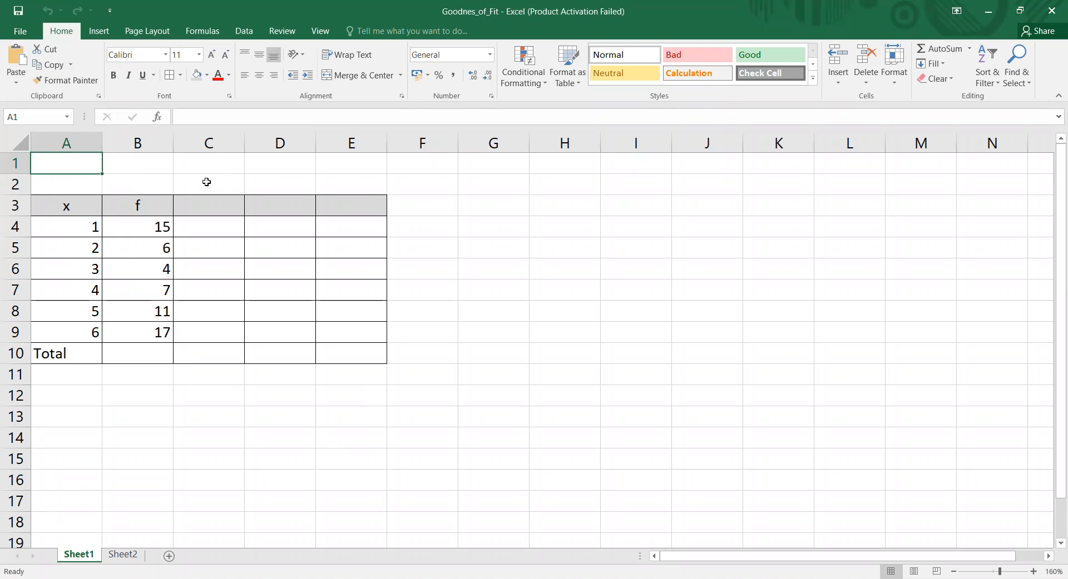
Step: Enter the title "Fit a uniform probability model for the given observed distribution and test its goodness" in A1
type("Fi")
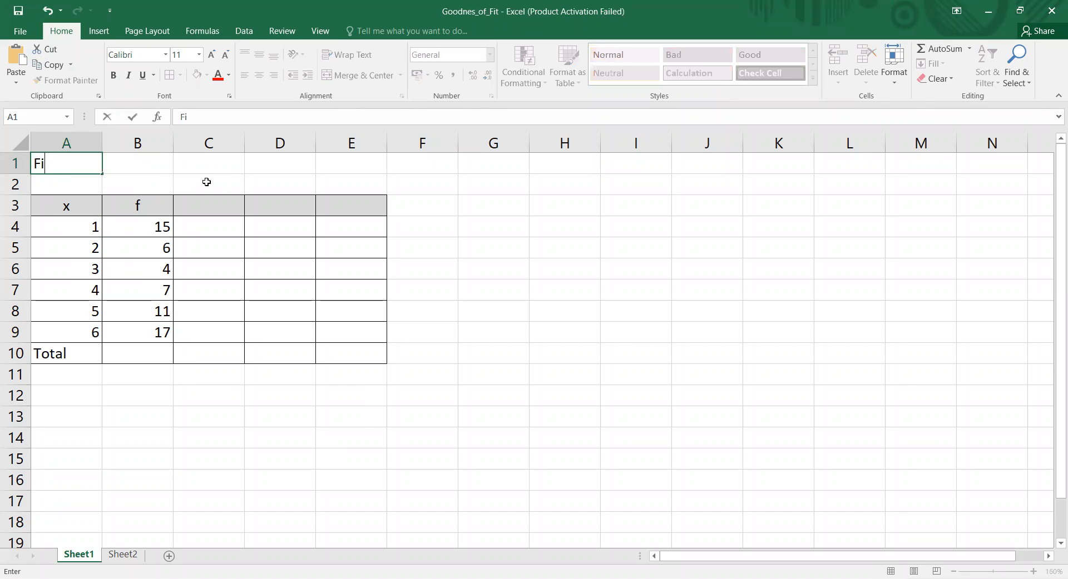
type("t a uniform prob")
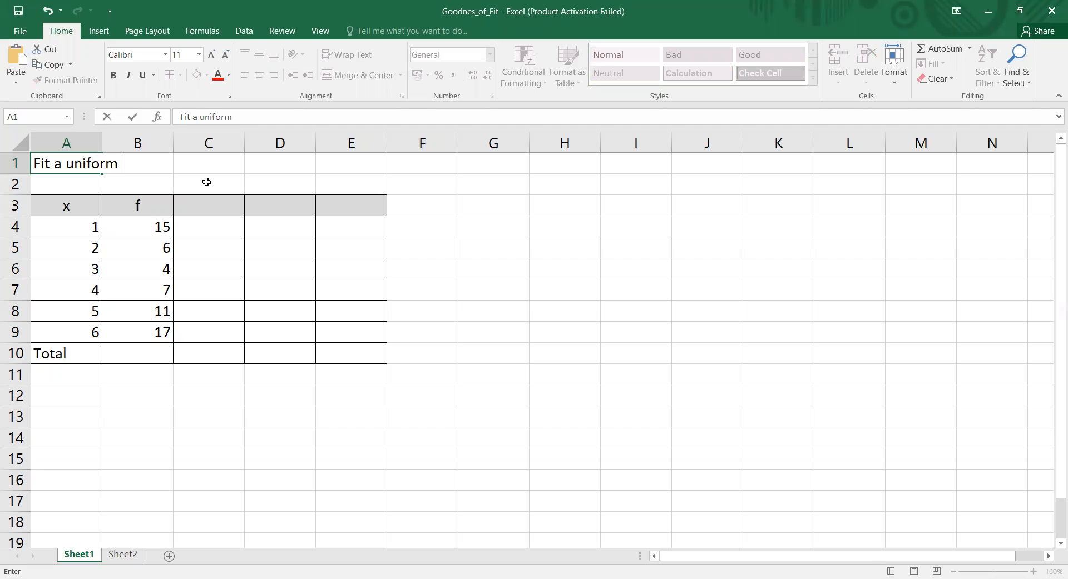
type("ability model")
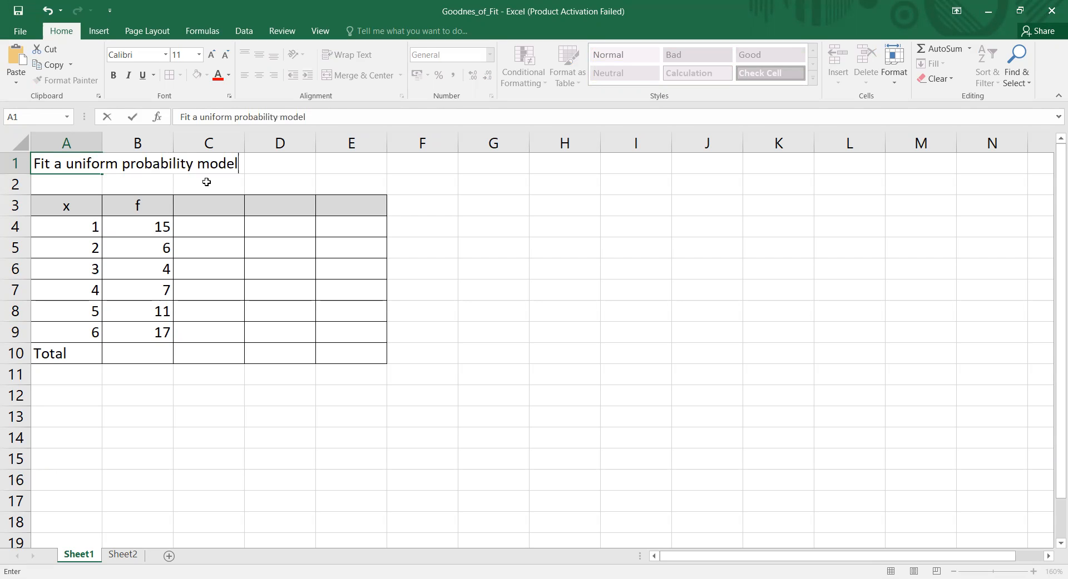
type(" for")
type(" the g")
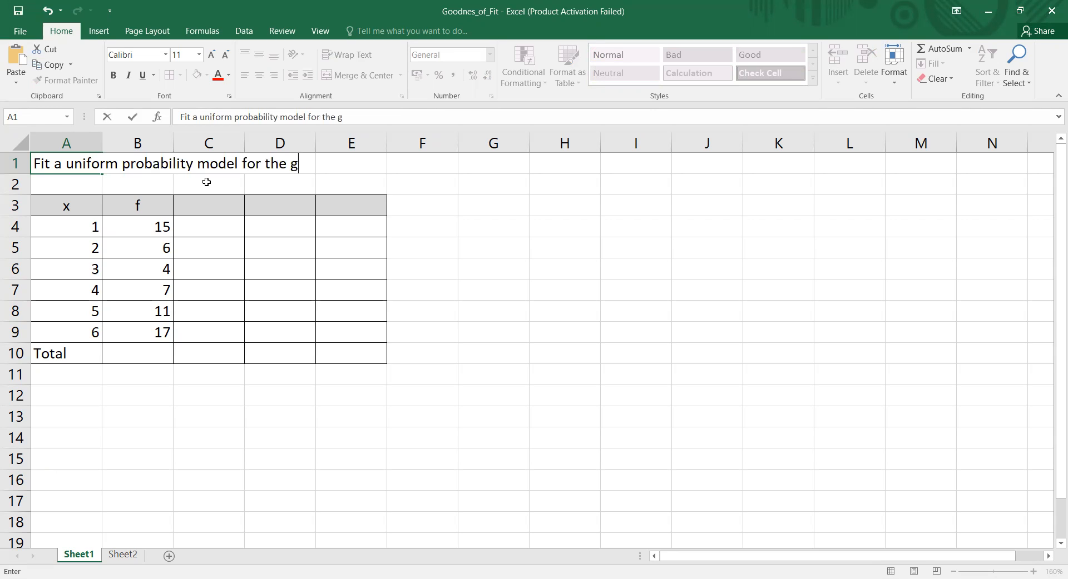
type("iven observed dis")
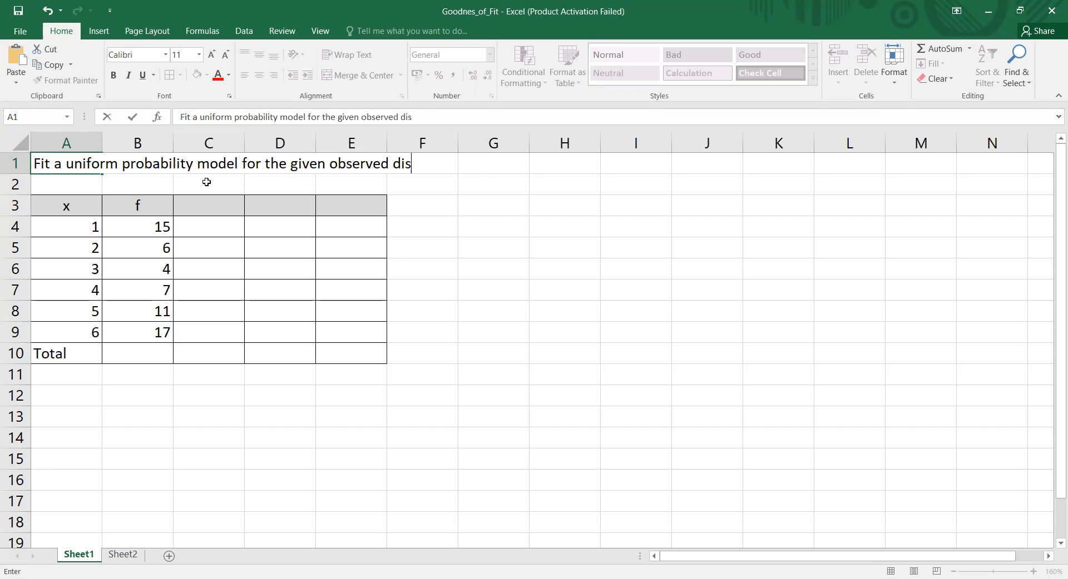
type("tribution ")
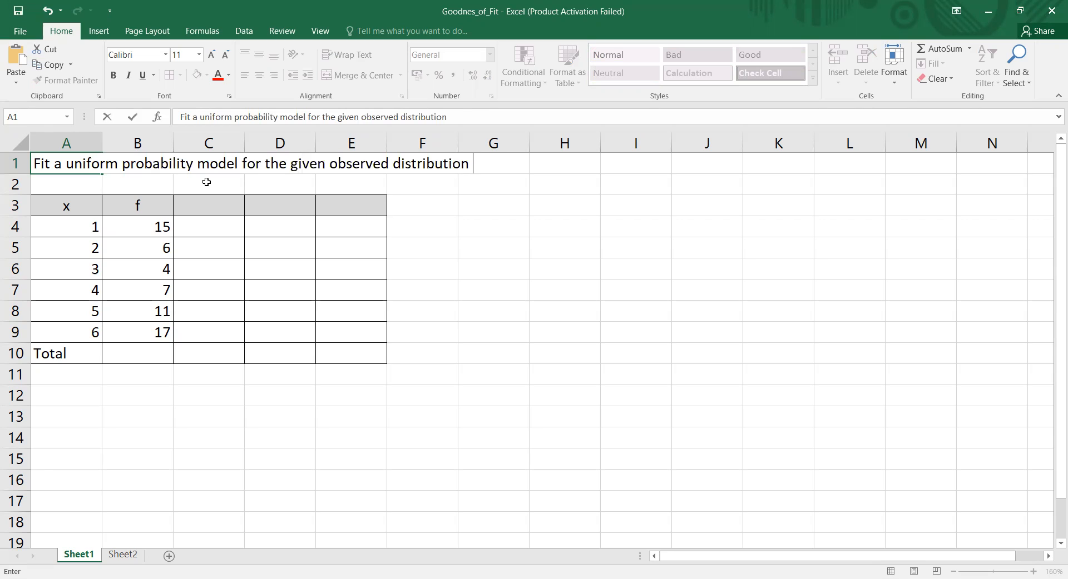
type("and test its good")
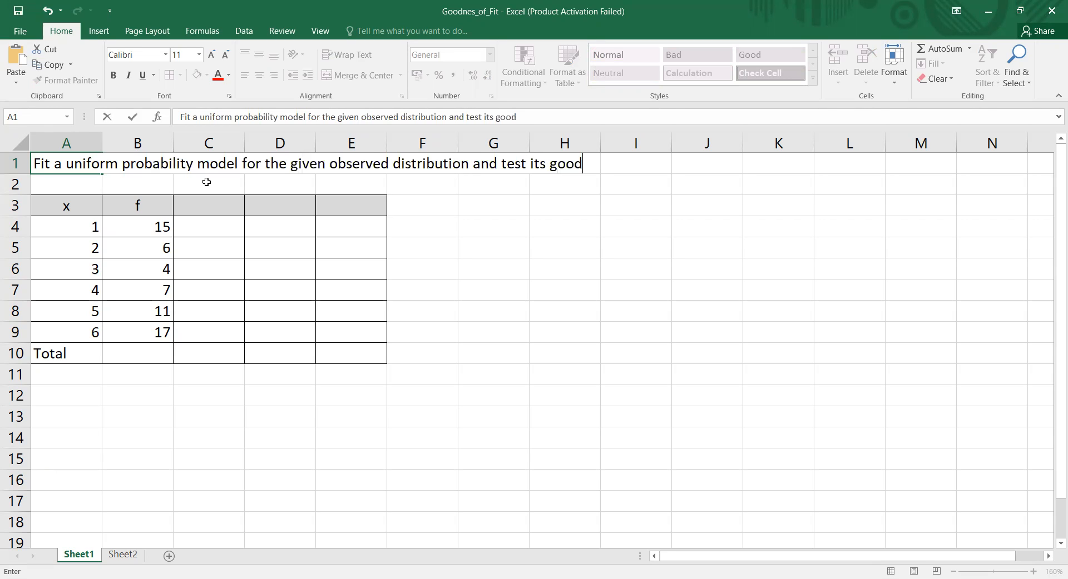
type("ness")
Step: Add the header "p(x)" in C3 and enter 1/6 as text in C4
left_click(201, 210)
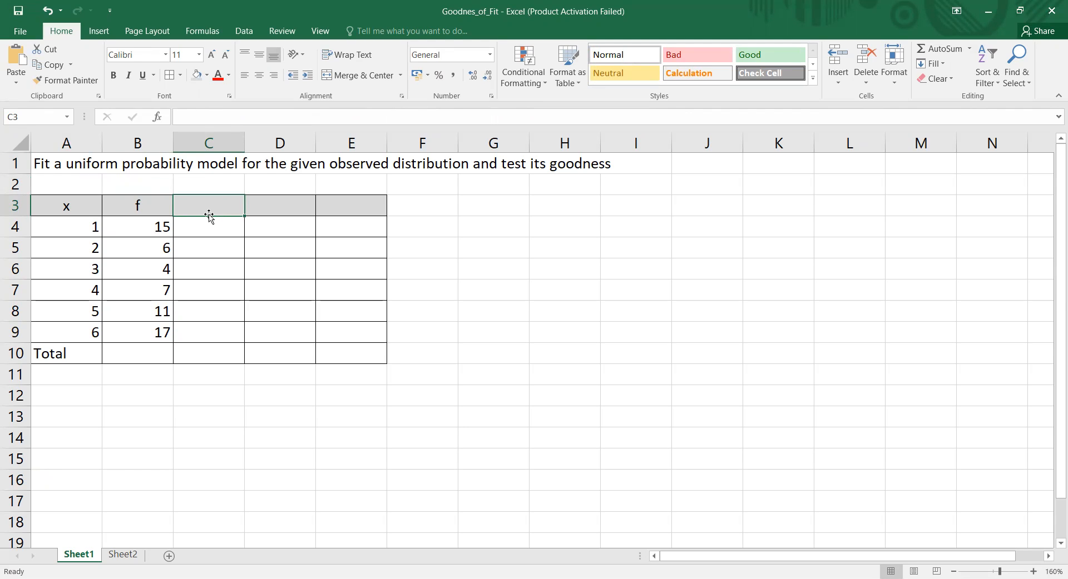
type("p(")
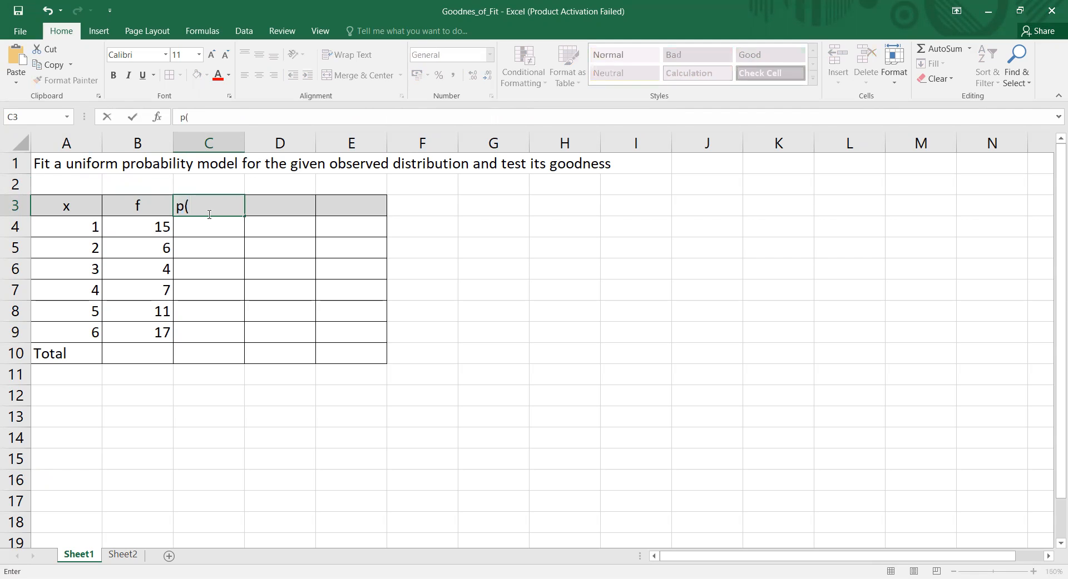
type("x)")
key("Return")
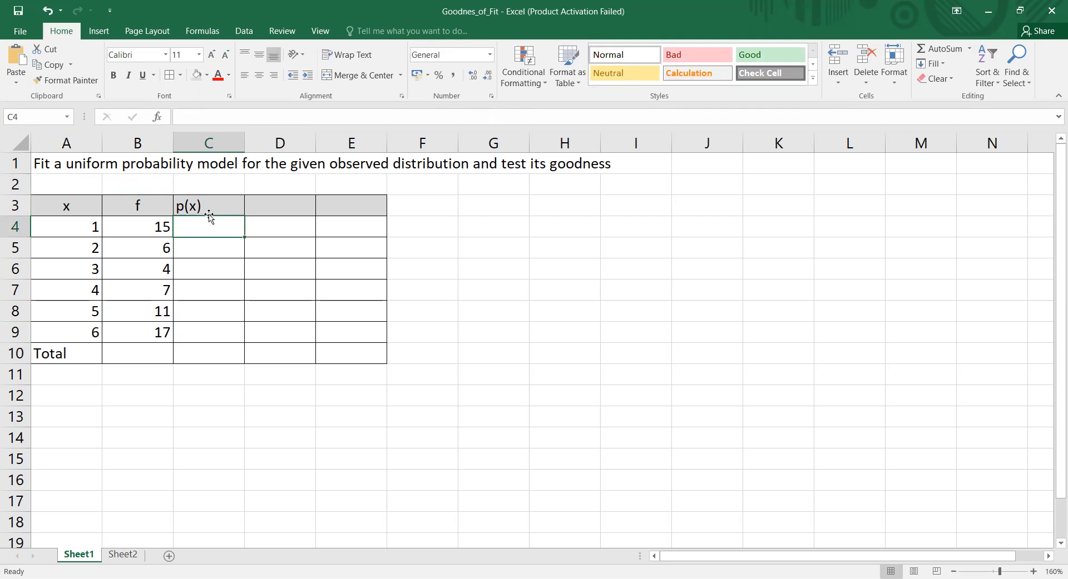
type("'1/")
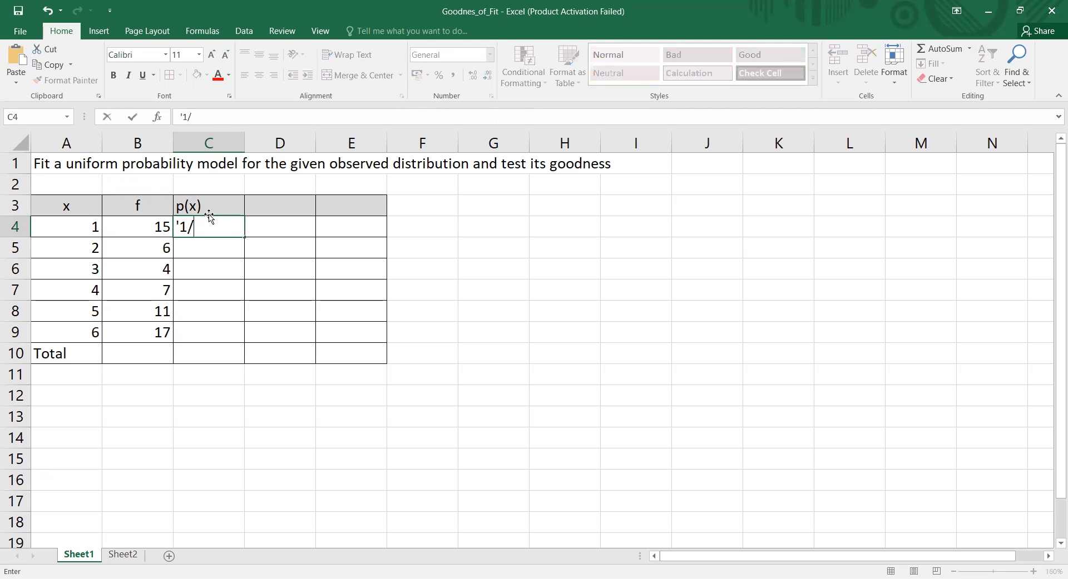
type("6")
key("Return")
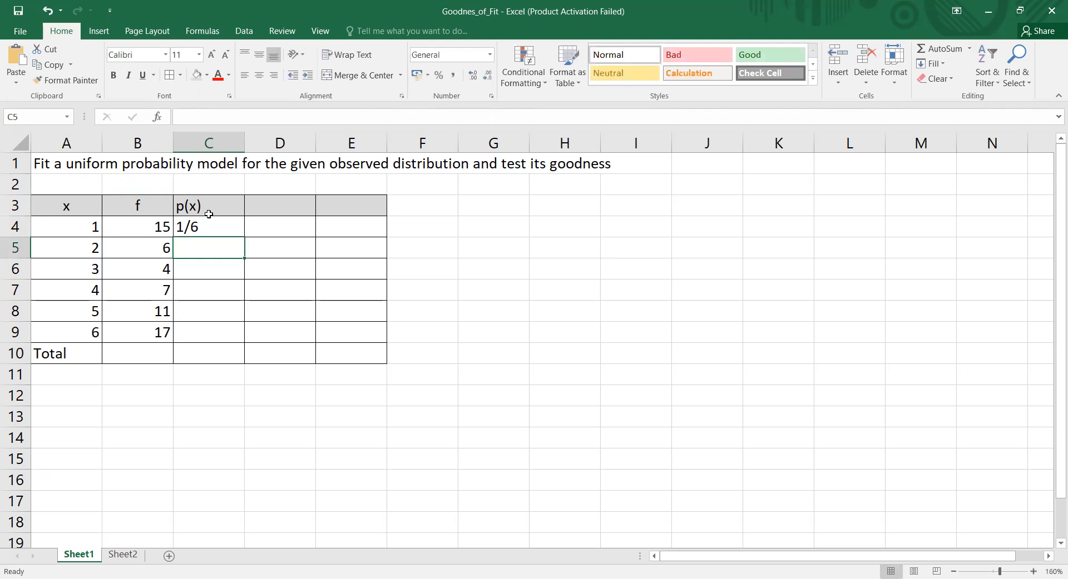
Step: Try to fill the 1/6 entry from C4 down the p(x) column
left_click(210, 217)
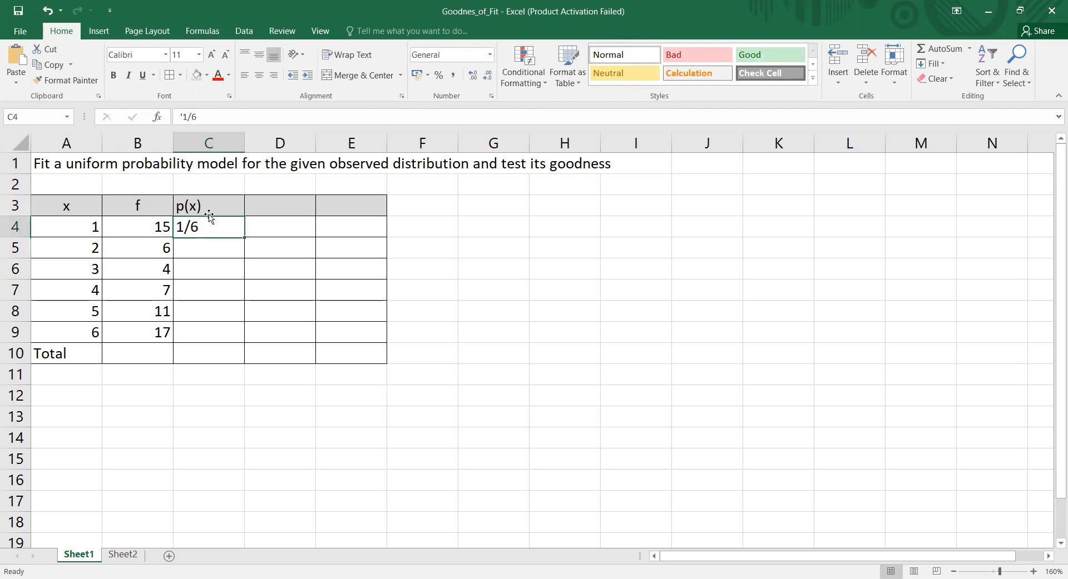
double_click(242, 236)
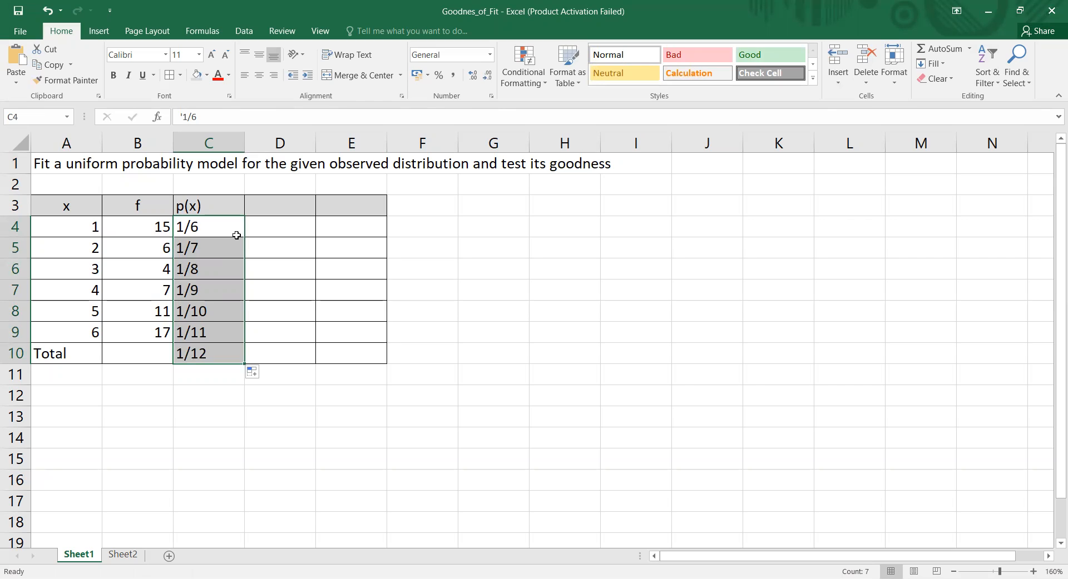
key("ctrl+z")
left_click_drag(243, 237, 240, 332)
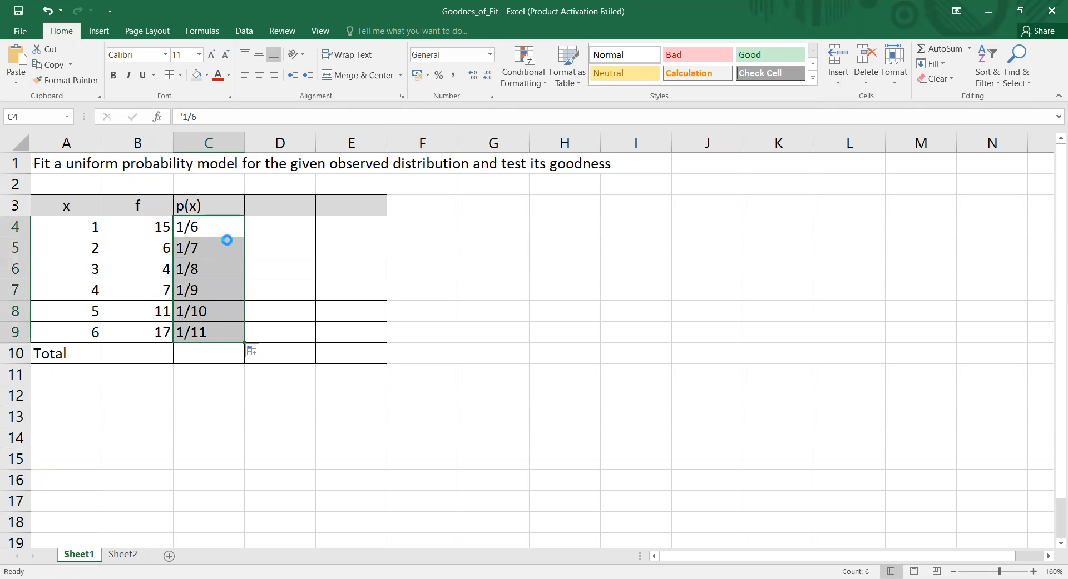
key("ctrl+z")
Step: Enter 1/6 as text in each of the remaining p(x) cells, C5 to C9
left_click(221, 248)
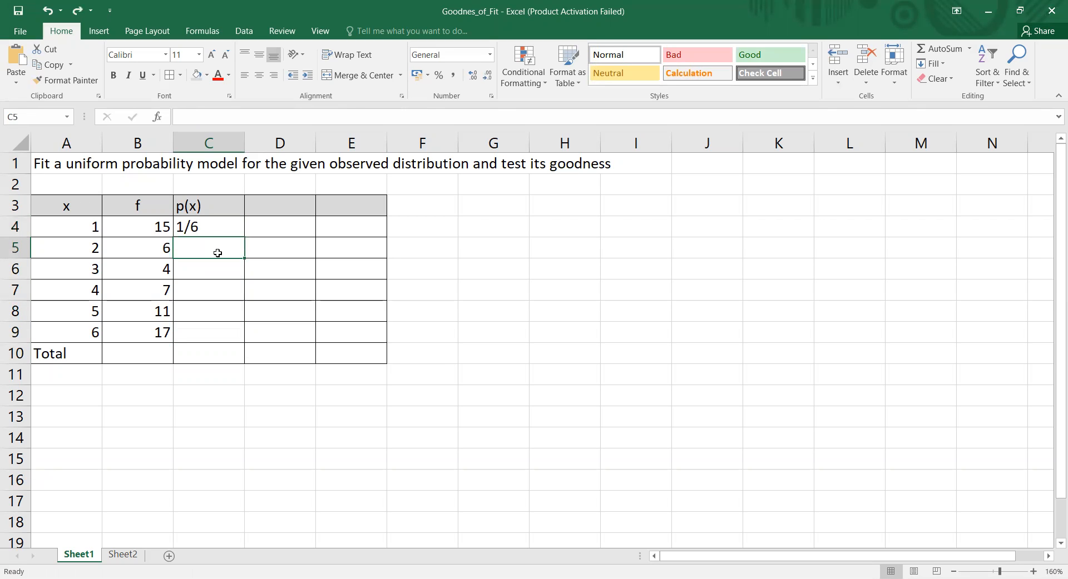
type("'1/6")
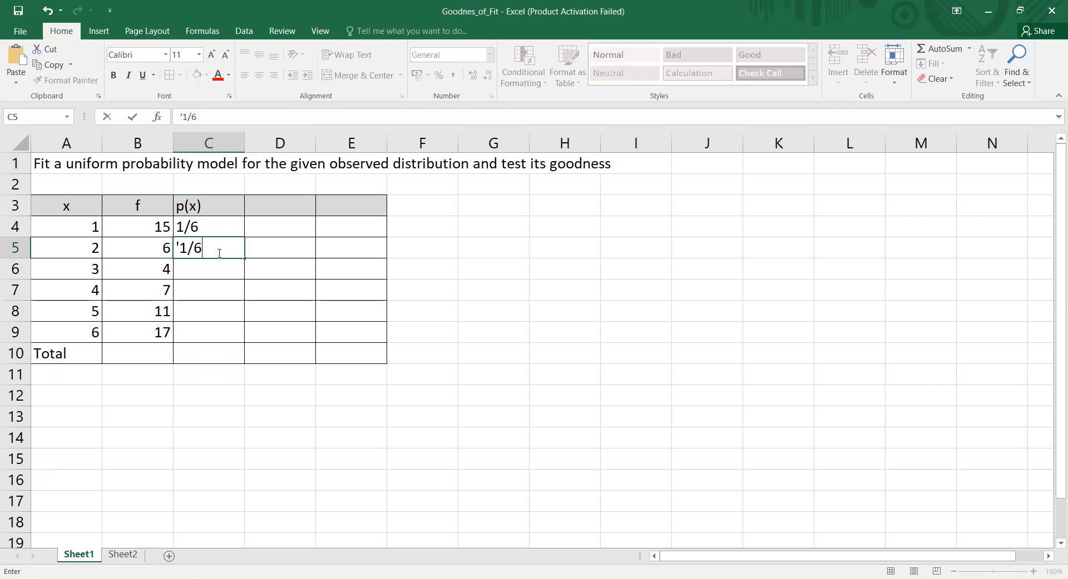
key("Return")
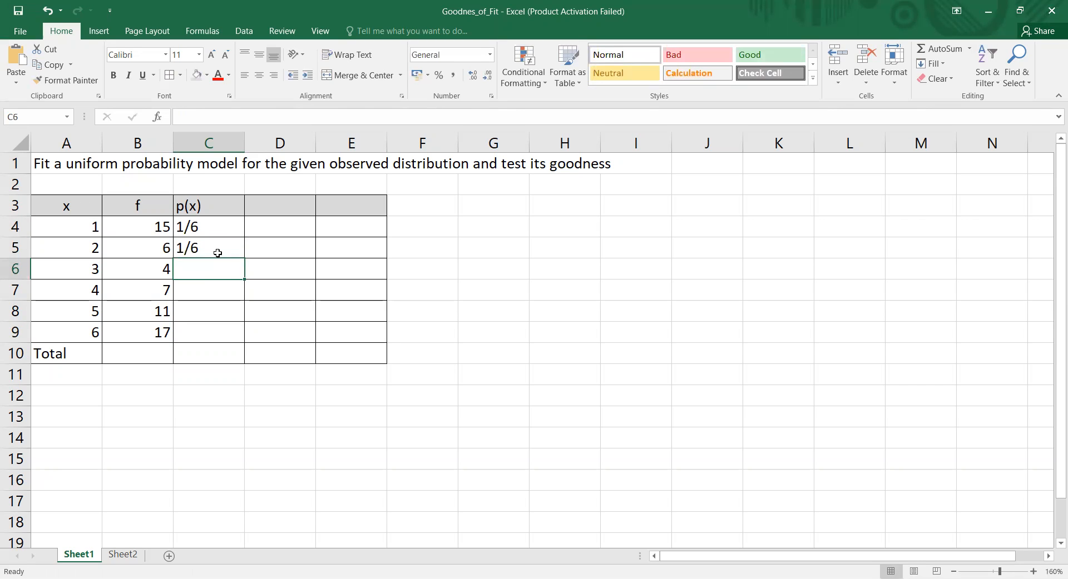
type("'1/6")
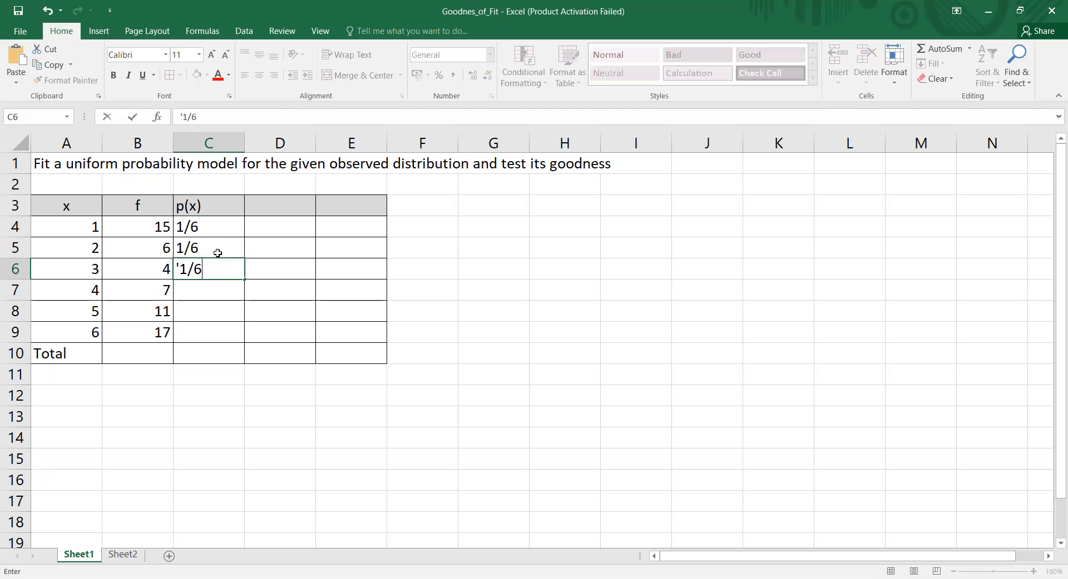
key("Return")
type("'1/6")
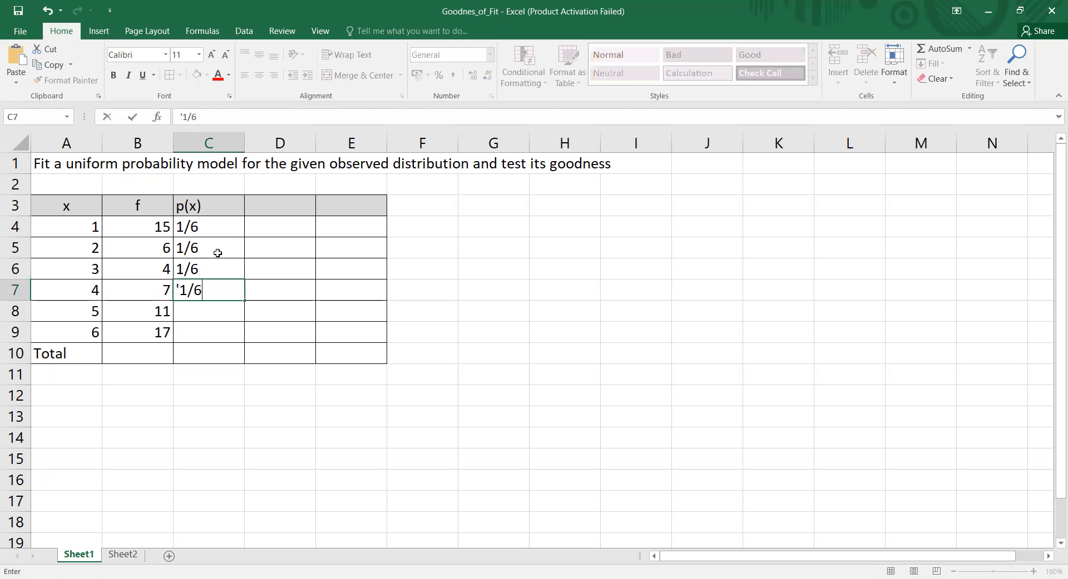
key("Return")
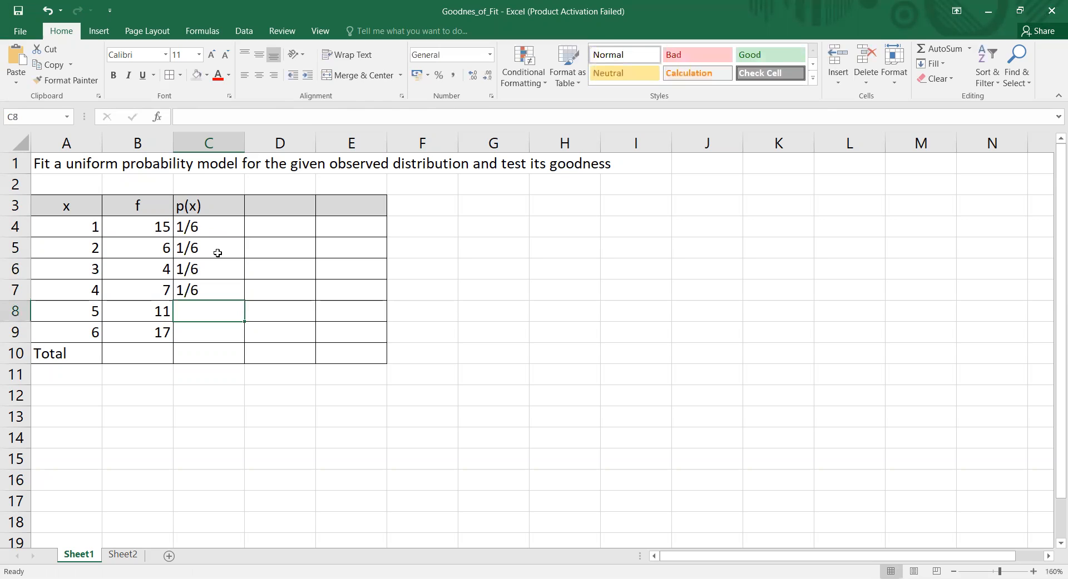
key("alt")
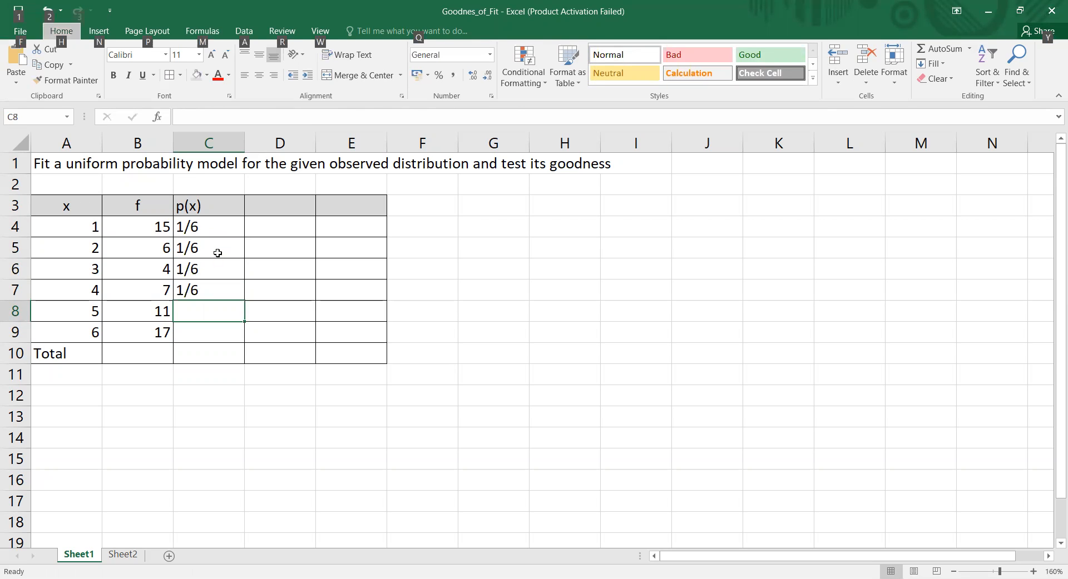
left_click(199, 316)
double_click(200, 316)
type("1")
key("BackSpace")
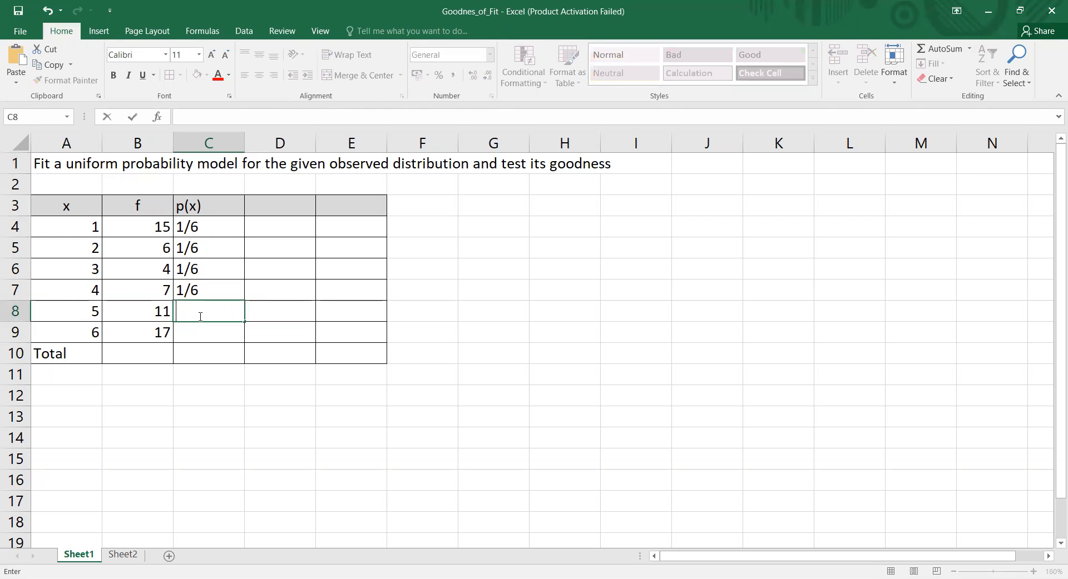
type("'1/6")
key("Return")
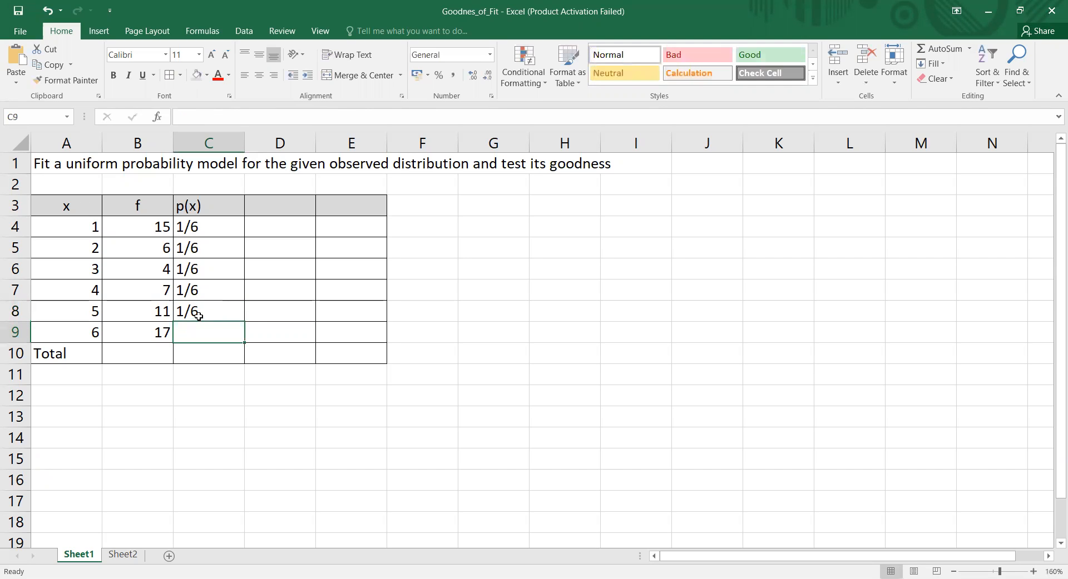
type("'1/6")
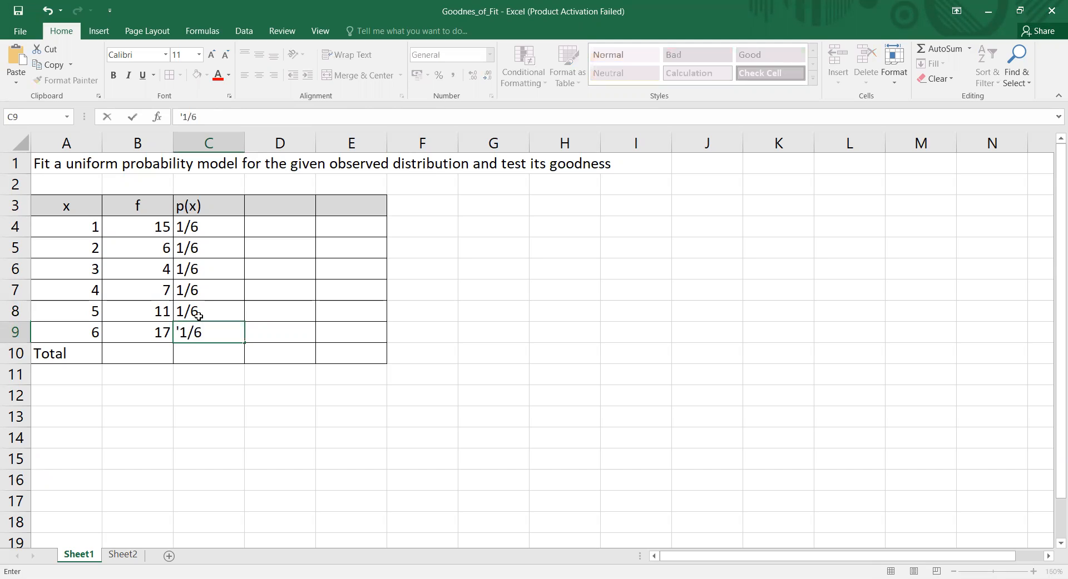
key("Return")
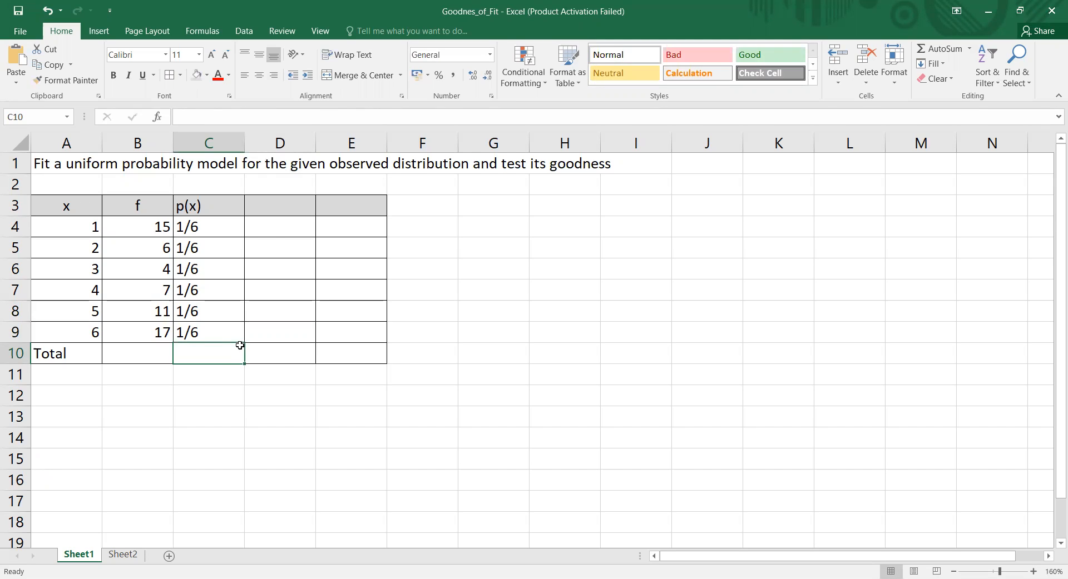
Step: Center the p(x) header and its probability values in C3:C9 horizontally
left_click(197, 216)
left_click_drag(197, 217, 215, 332)
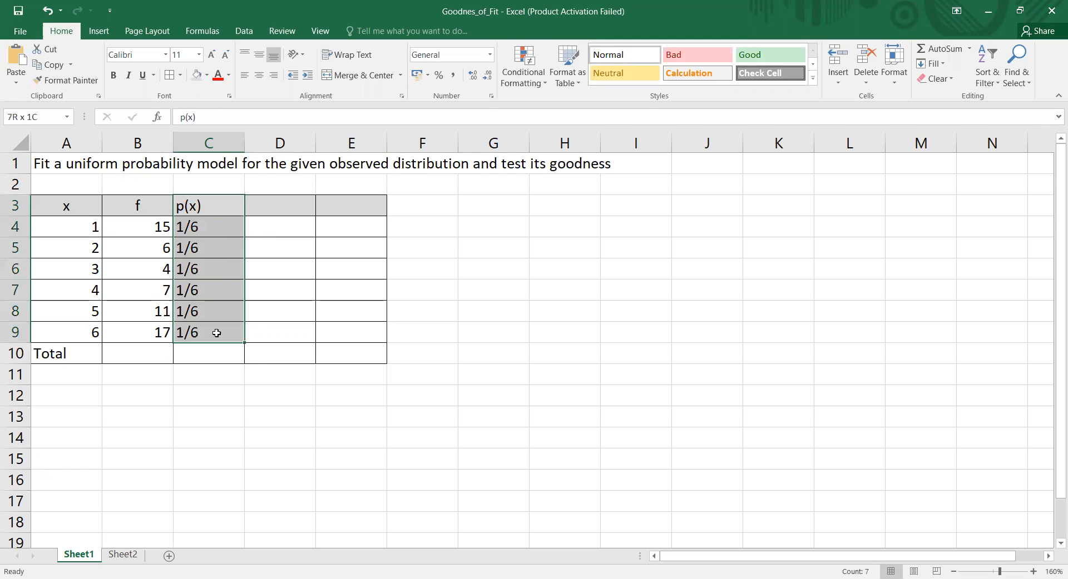
left_click(261, 80)
left_click(269, 228)
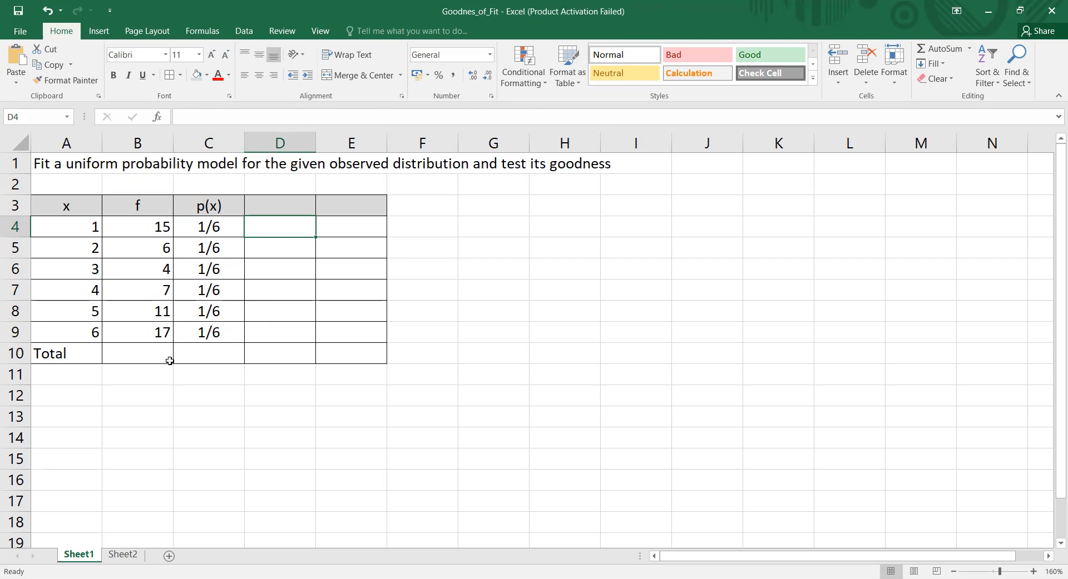
Step: Total the f column in B10 with an AutoSum of B4:B9
left_click(150, 353)
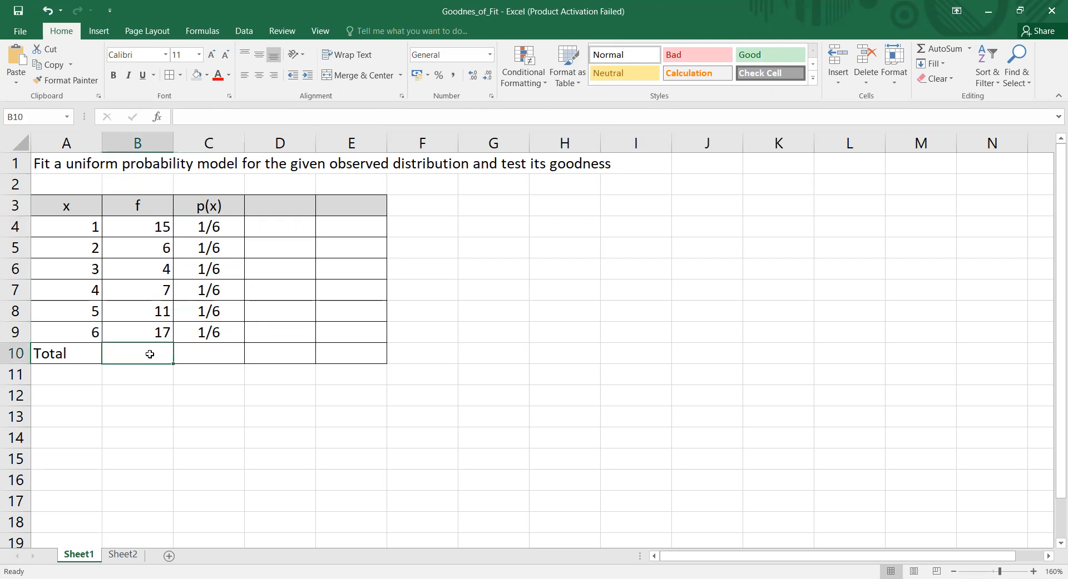
left_click(920, 50)
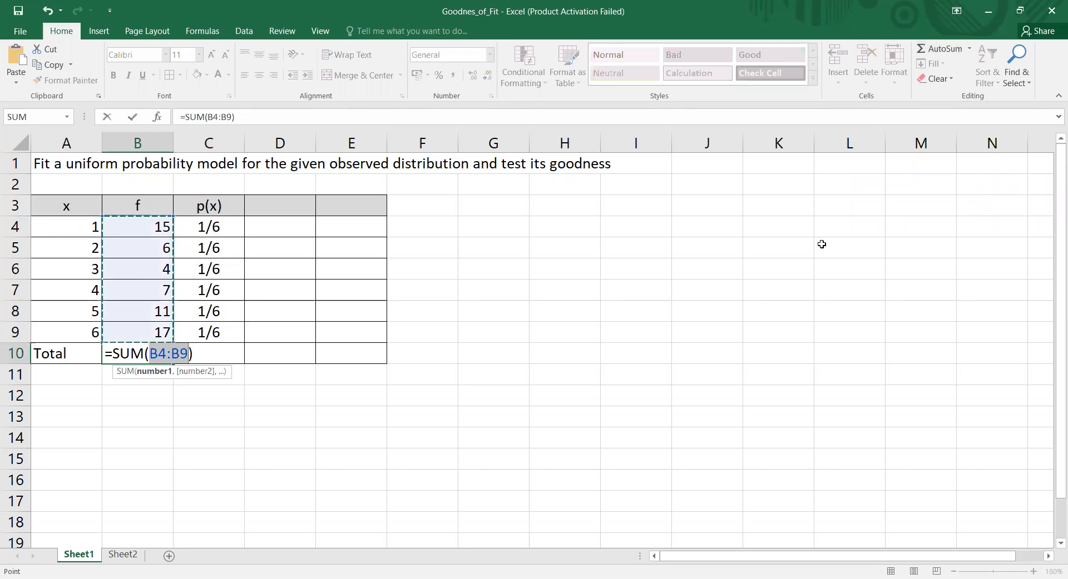
key("Return")
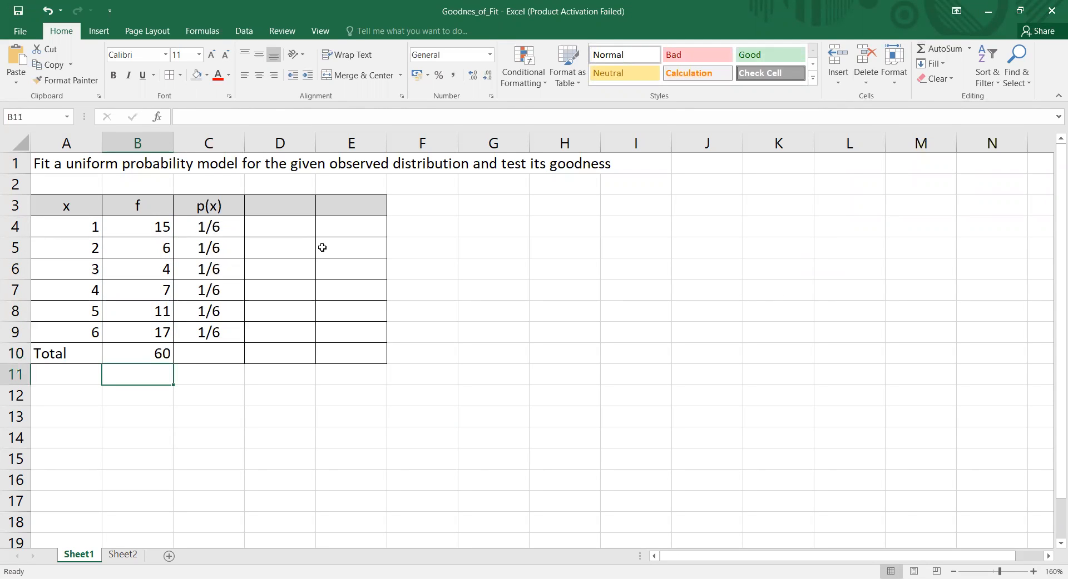
Step: Add the column header "Exp F" in D3 for the expected frequencies
left_click(299, 232)
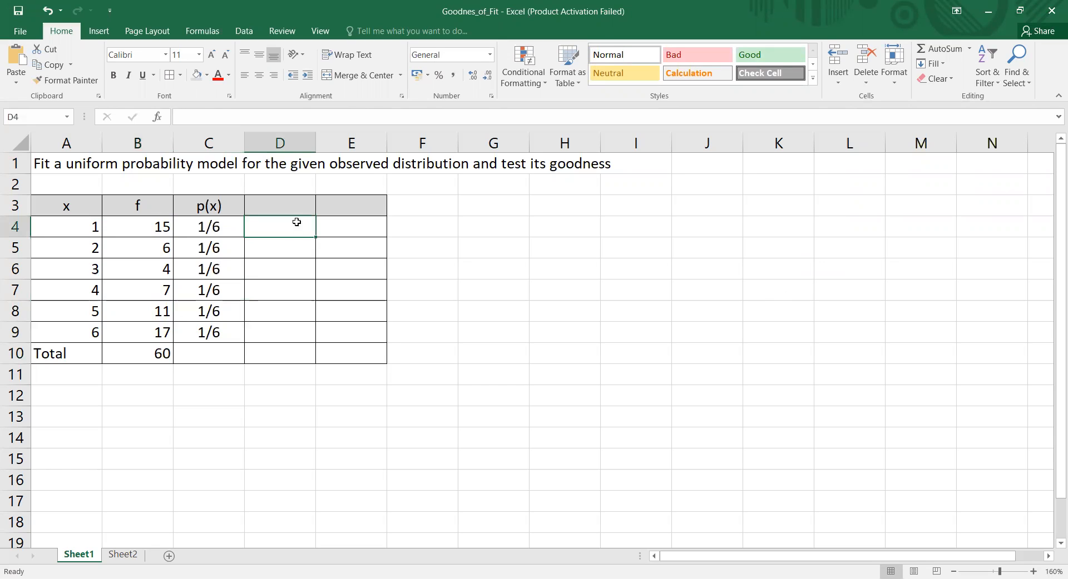
left_click(295, 207)
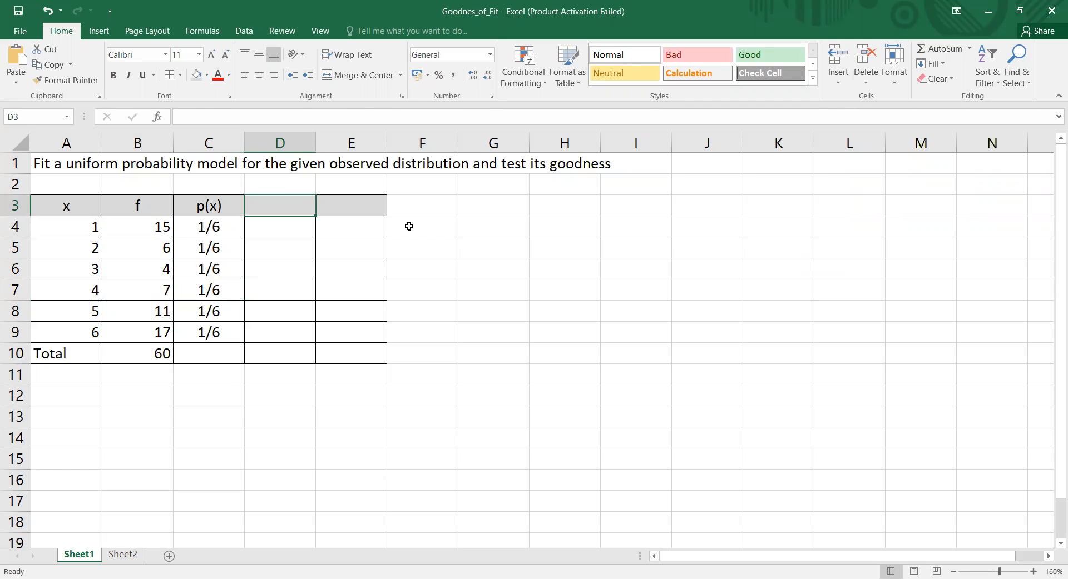
type("Ex")
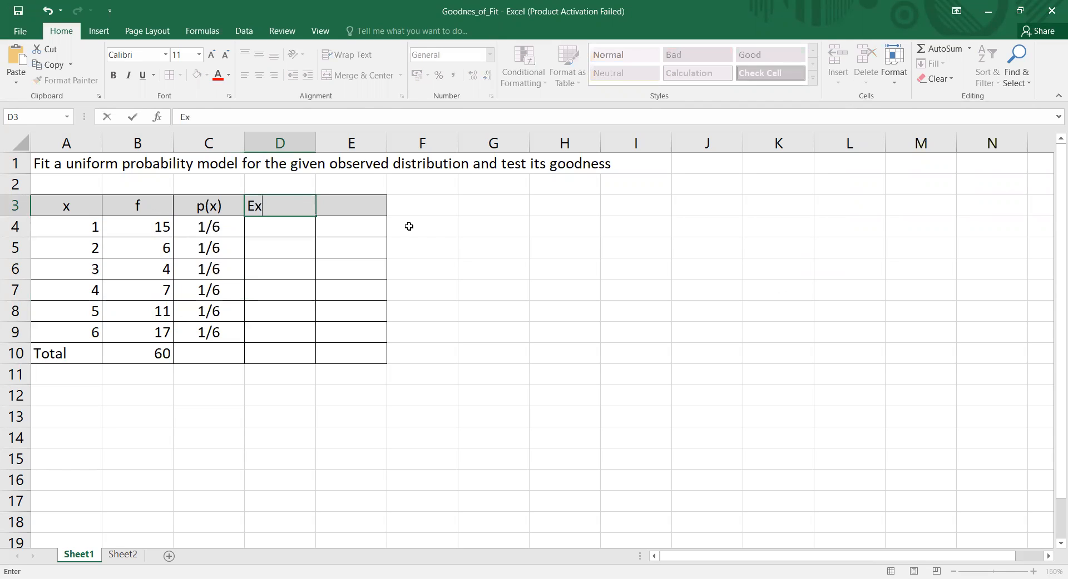
type("p F")
key("Return")
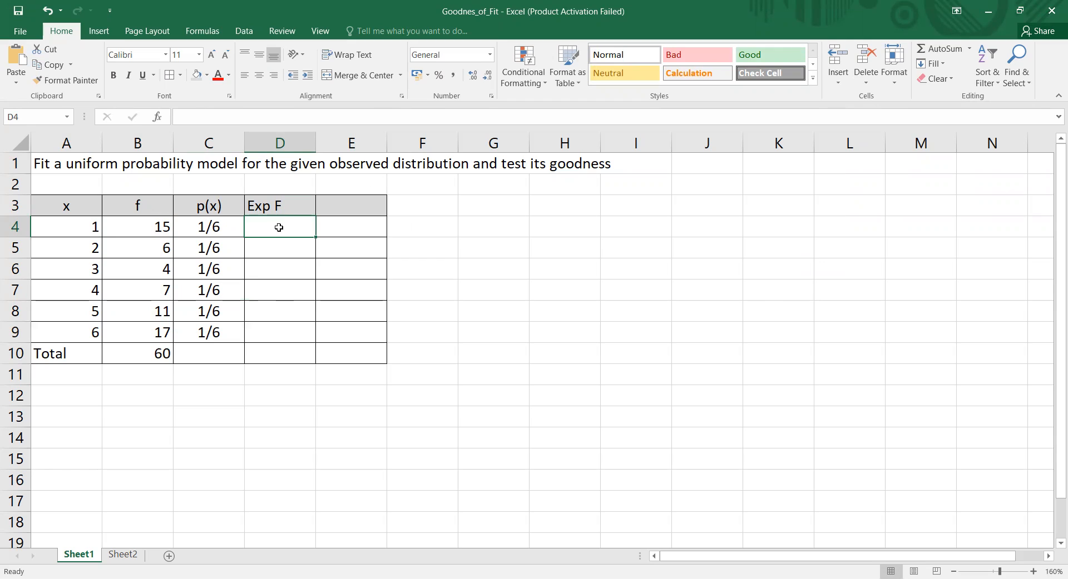
Step: Calculate the expected frequency in D4 with =60*1/6 and fill the formula down through D9
type("=60*")
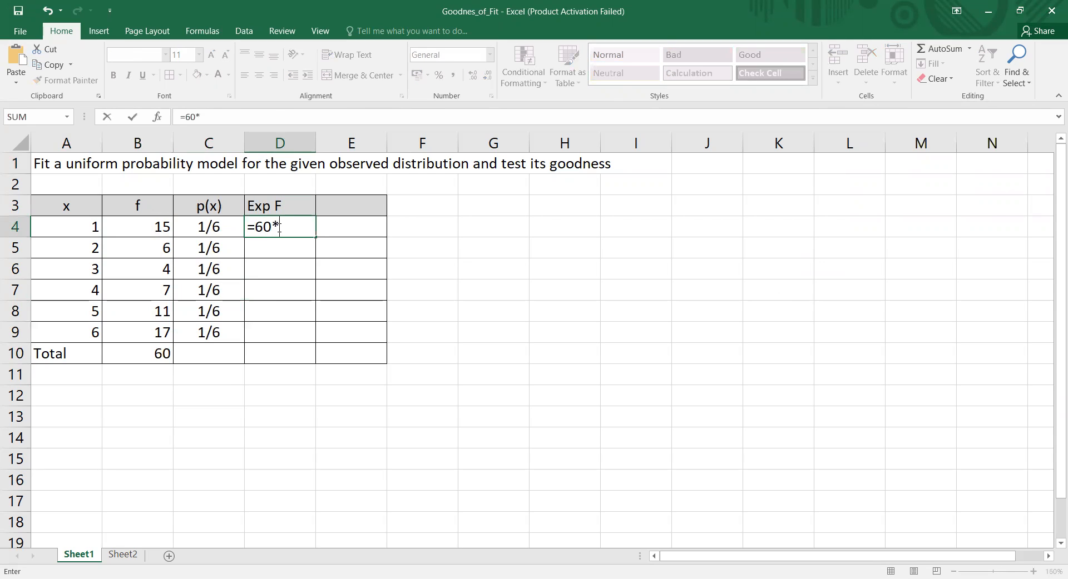
type("1/6")
key("Return")
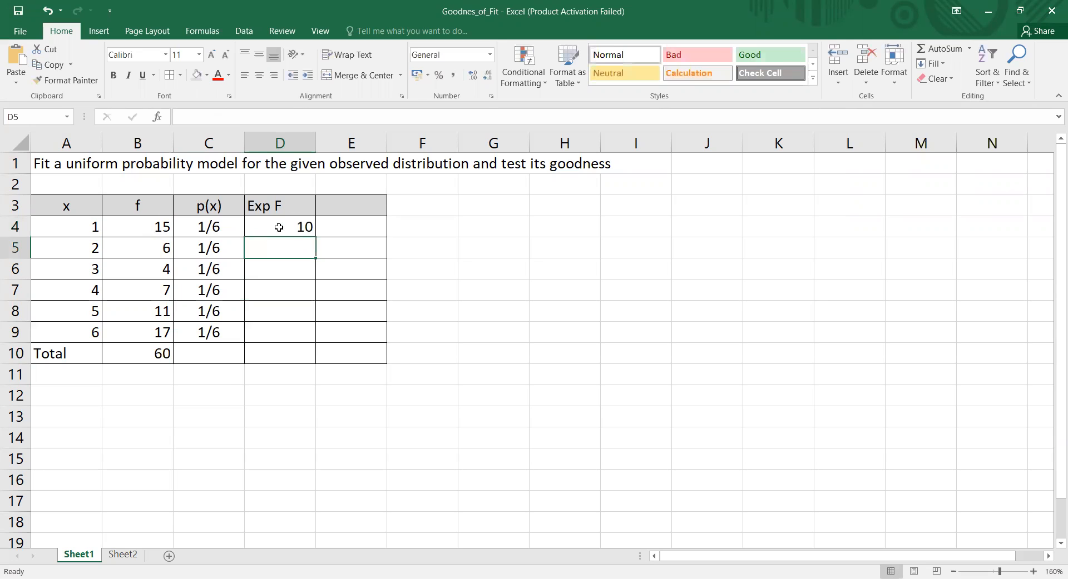
left_click(281, 229)
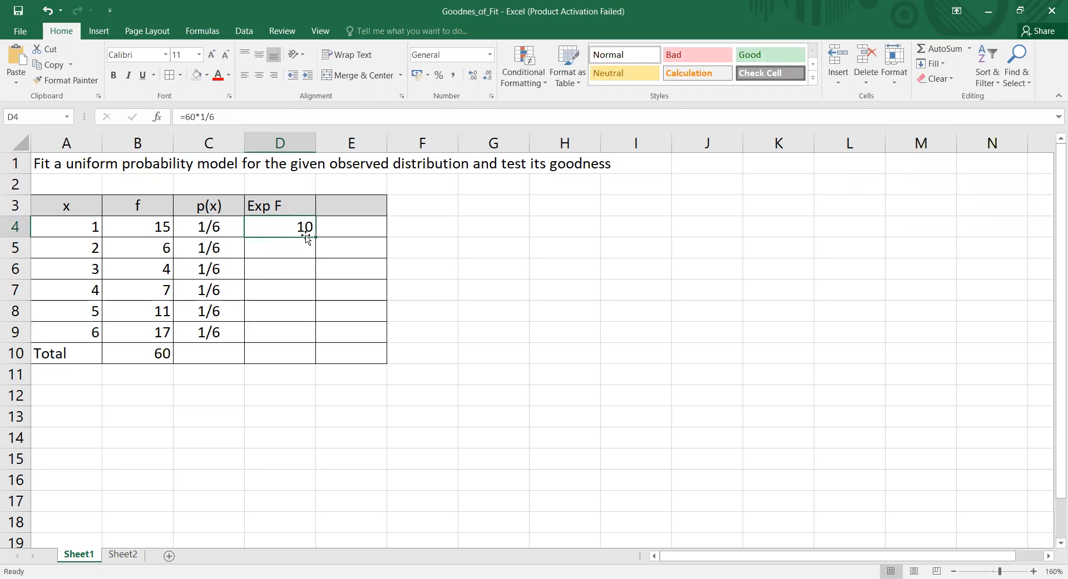
left_click_drag(312, 240, 294, 348)
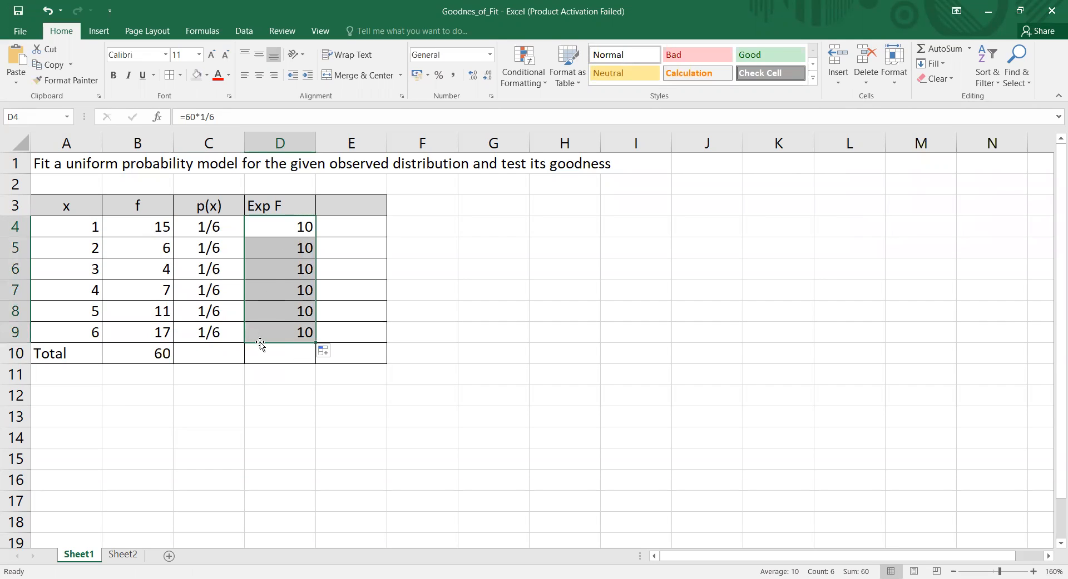
Step: Total the Exp F column in D10 with an AutoSum of the expected frequencies
left_click(263, 363)
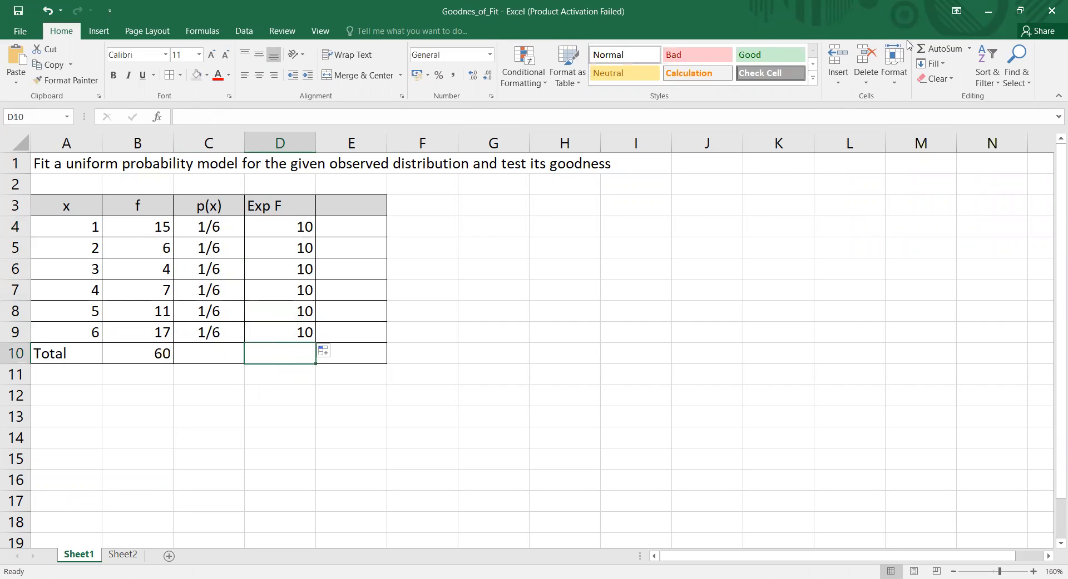
left_click(927, 50)
key("Return")
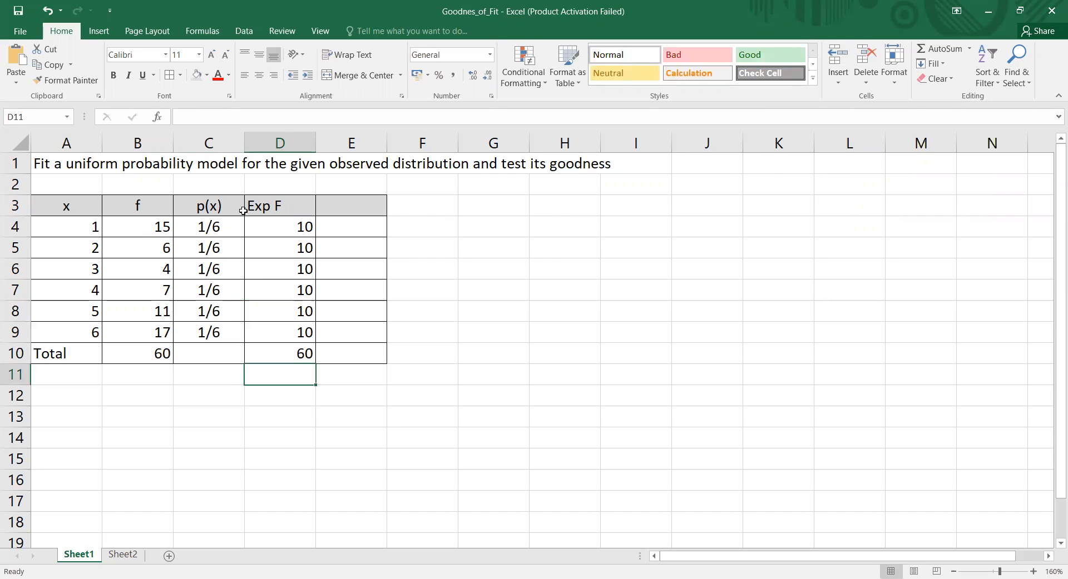
Step: Rename the f column header in B3 as "Obs F"
left_click(145, 210)
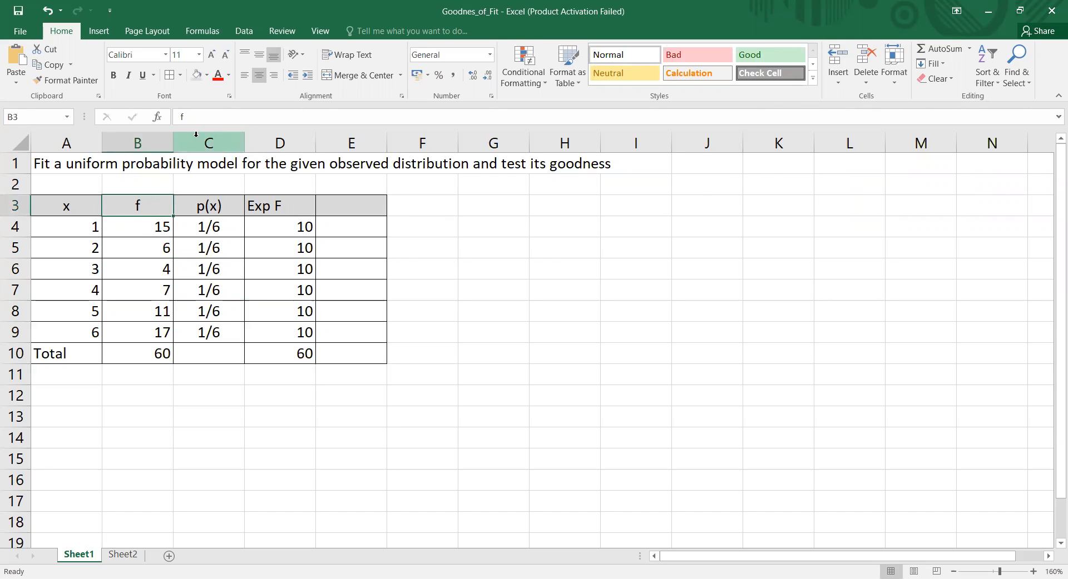
left_click(181, 117)
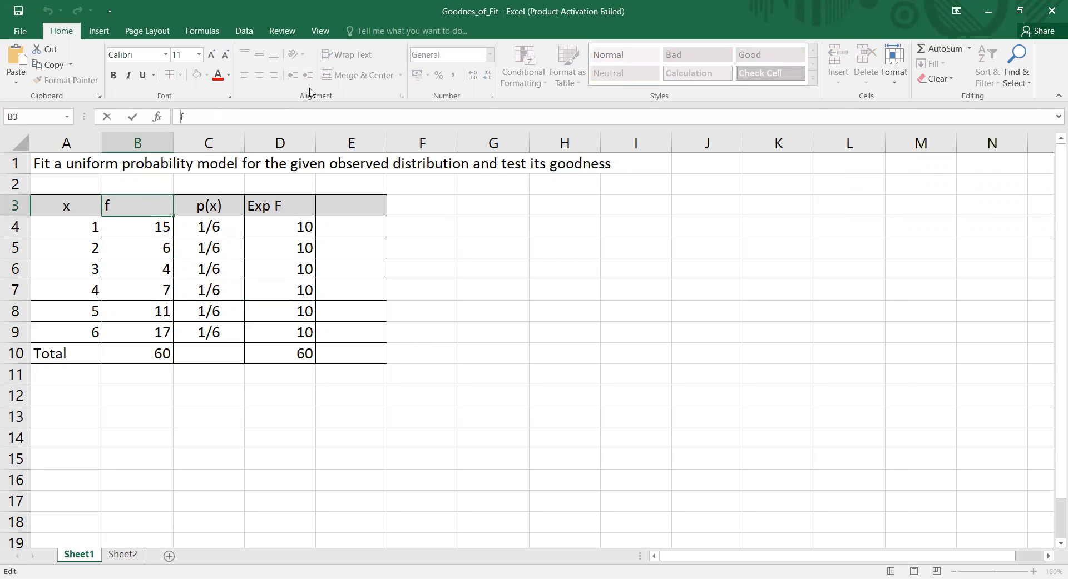
type("Obs")
key("Delete")
type("F")
left_click(341, 211)
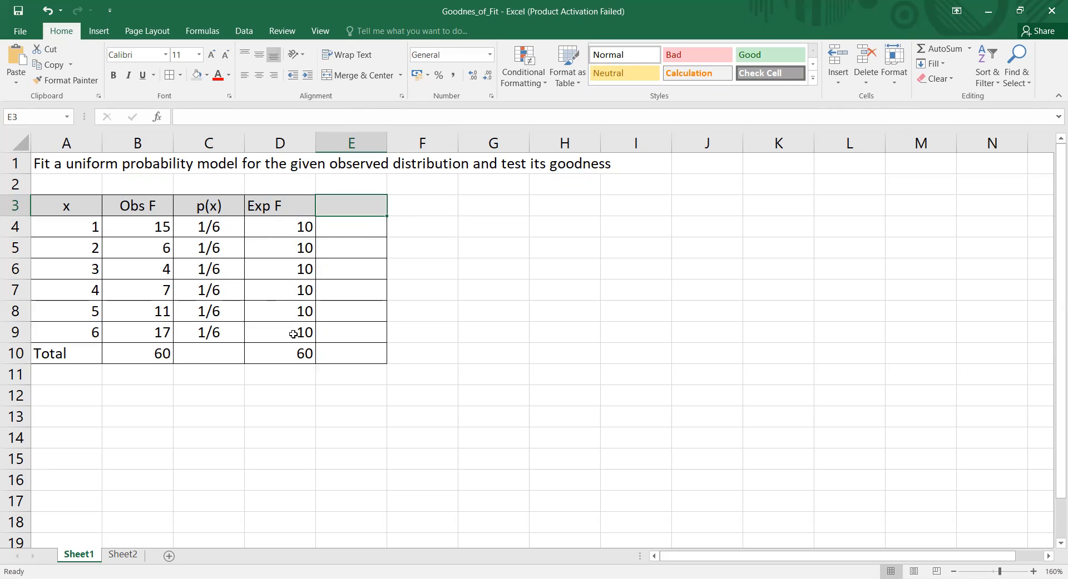
Step: Center the Exp F header in D3 horizontally
left_click(275, 211)
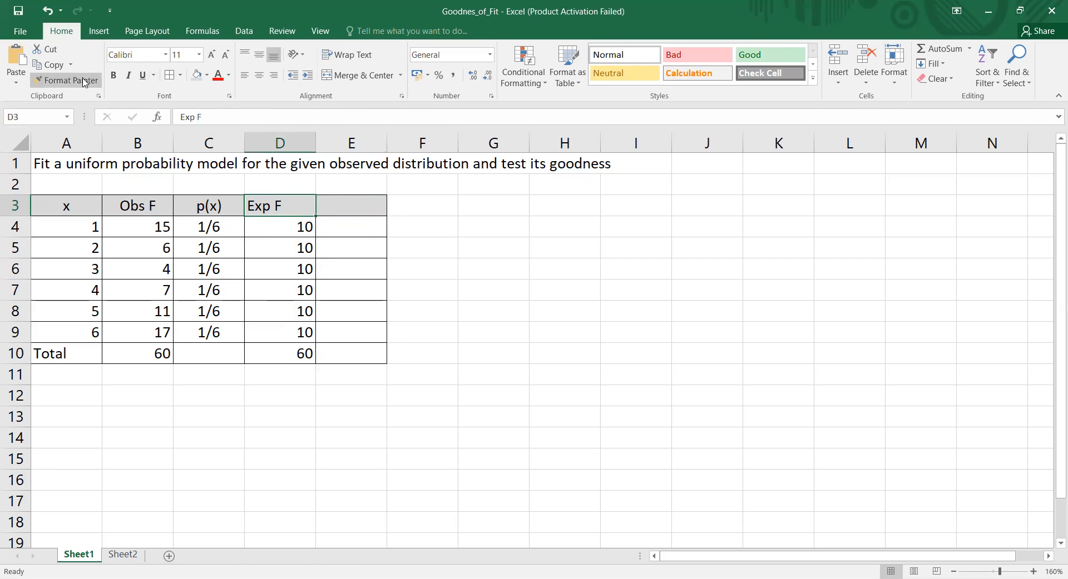
left_click(259, 79)
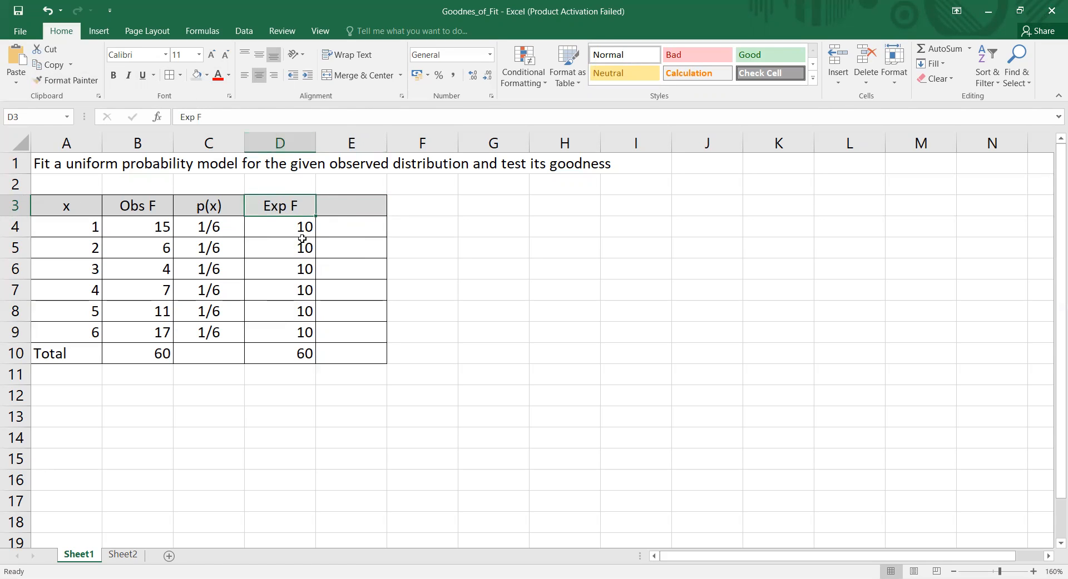
left_click(348, 205)
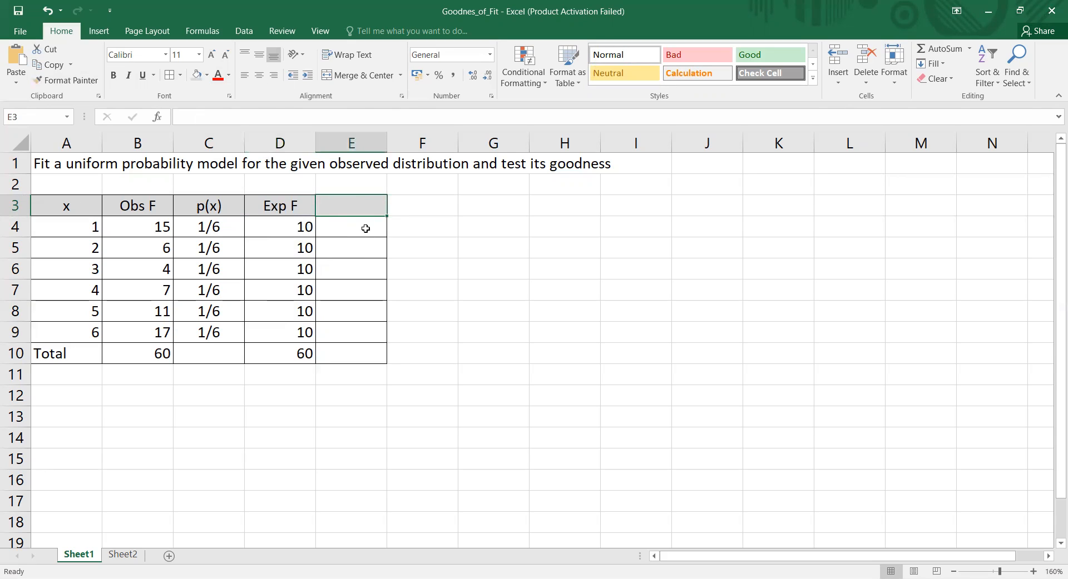
Step: Handwrite the chi-square formula χ² = Σ[(fo − fe)² / fe] in blue ink beside the table
left_click(501, 54)
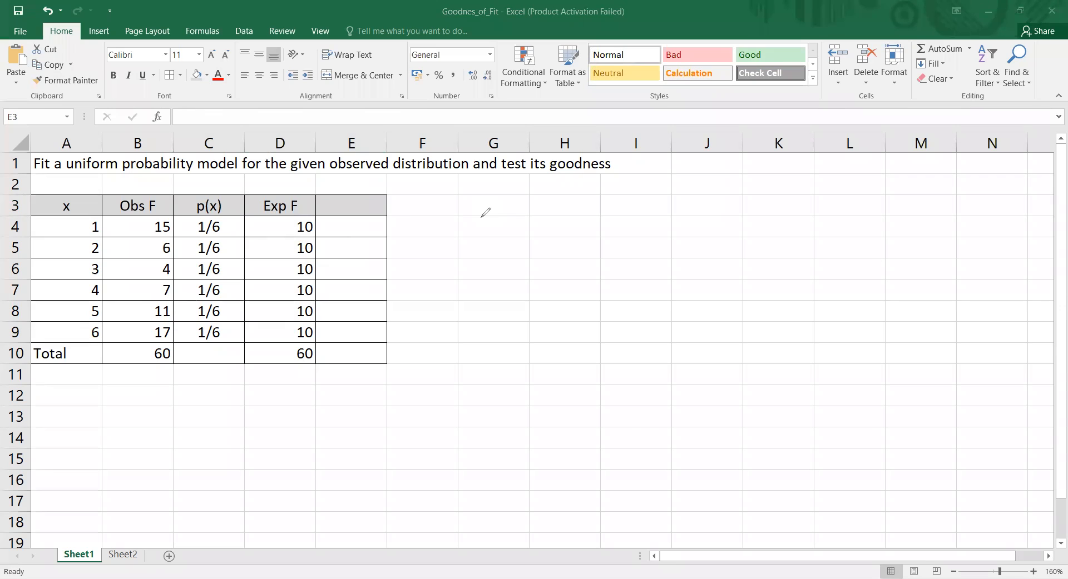
left_click_drag(480, 216, 526, 236)
left_click_drag(515, 217, 479, 250)
mouse_move(516, 186)
left_mouse_down()
mouse_move(541, 197)
mouse_move(565, 235)
left_mouse_up()
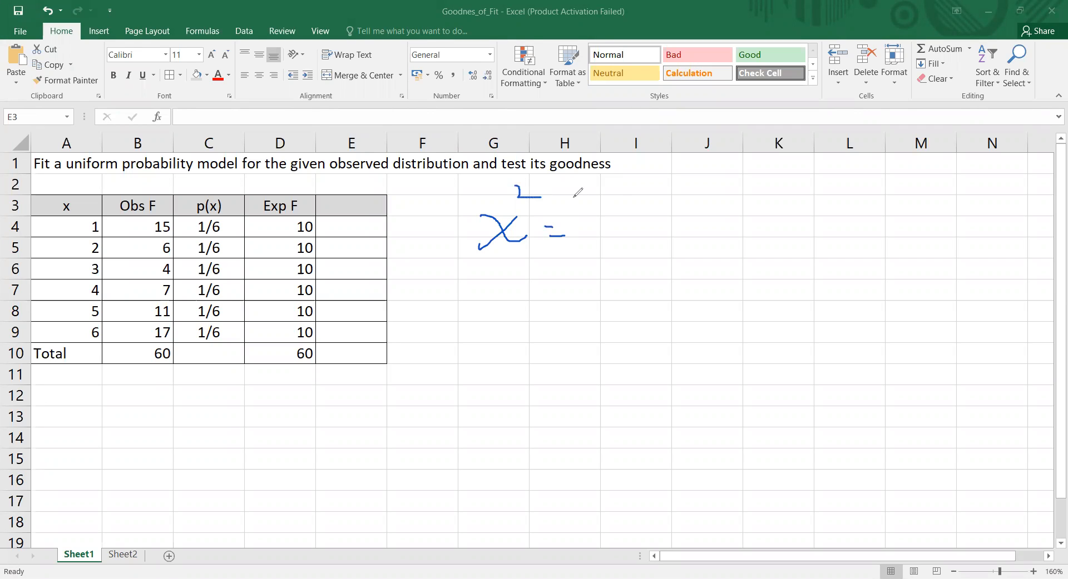
mouse_move(612, 201)
left_mouse_down()
mouse_move(587, 203)
mouse_move(608, 214)
mouse_move(595, 232)
mouse_move(620, 230)
left_mouse_up()
left_click_drag(656, 186, 658, 236)
mouse_move(687, 185)
left_mouse_down()
mouse_move(674, 183)
mouse_move(674, 228)
mouse_move(741, 203)
left_mouse_up()
left_click_drag(782, 173, 764, 225)
left_click_drag(749, 208, 788, 204)
left_click_drag(784, 213, 800, 224)
mouse_move(802, 177)
left_mouse_down()
mouse_move(827, 213)
mouse_move(816, 237)
left_mouse_up()
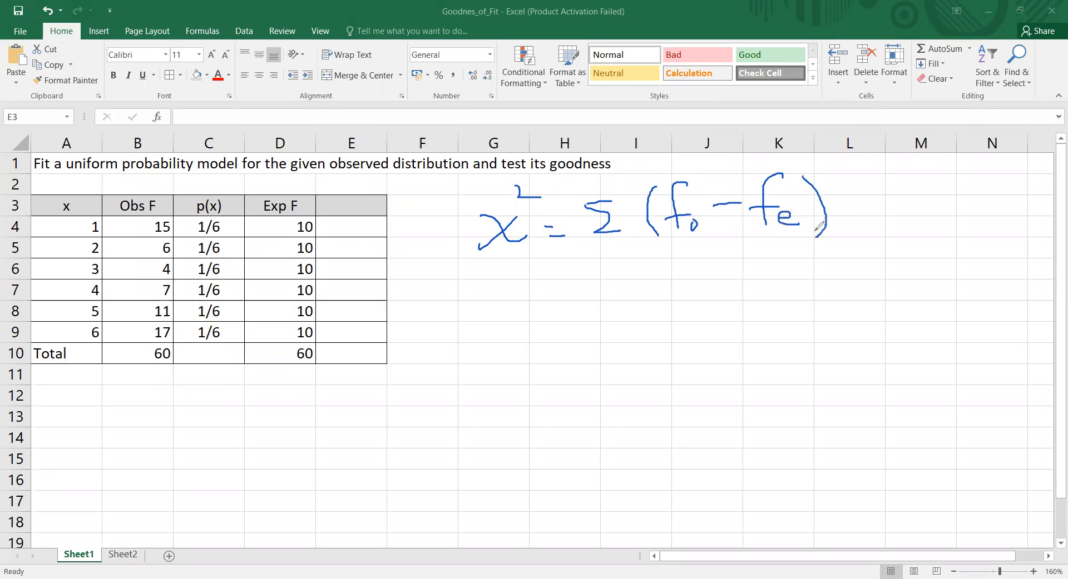
mouse_move(814, 172)
left_mouse_down()
mouse_move(835, 181)
mouse_move(851, 241)
left_mouse_up()
mouse_move(889, 187)
left_mouse_down()
mouse_move(883, 225)
mouse_move(894, 215)
mouse_move(907, 234)
left_mouse_up()
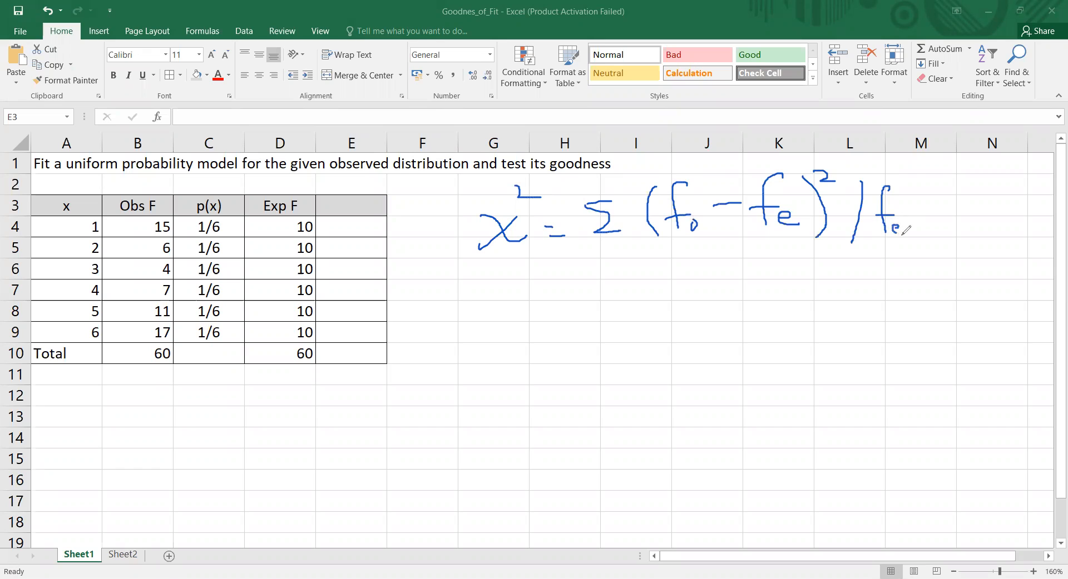
mouse_move(916, 176)
left_mouse_down()
mouse_move(937, 217)
mouse_move(883, 252)
left_mouse_up()
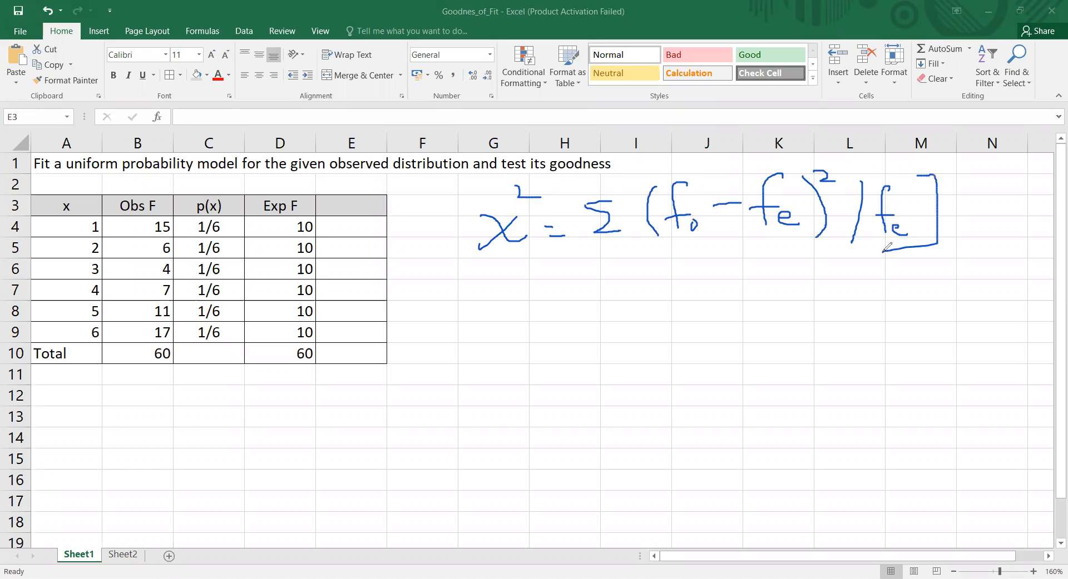
mouse_move(657, 176)
left_mouse_down()
mouse_move(638, 211)
mouse_move(641, 251)
mouse_move(654, 253)
left_mouse_up()
Step: Enter the chi-square term =(B4-D4)^2/D4 in E4 and fill the formula down through E9
left_click(385, 227)
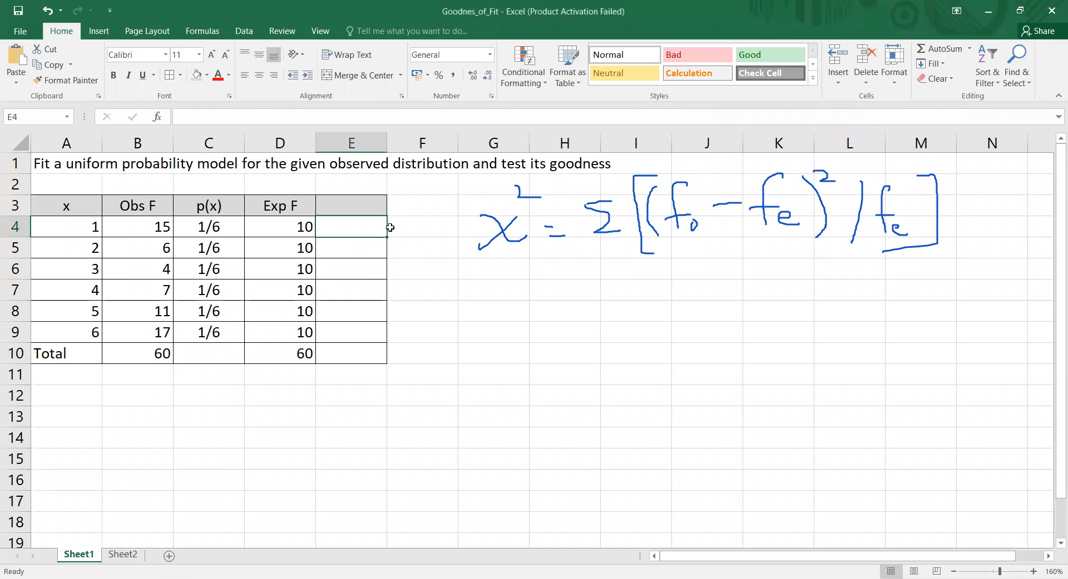
type("=")
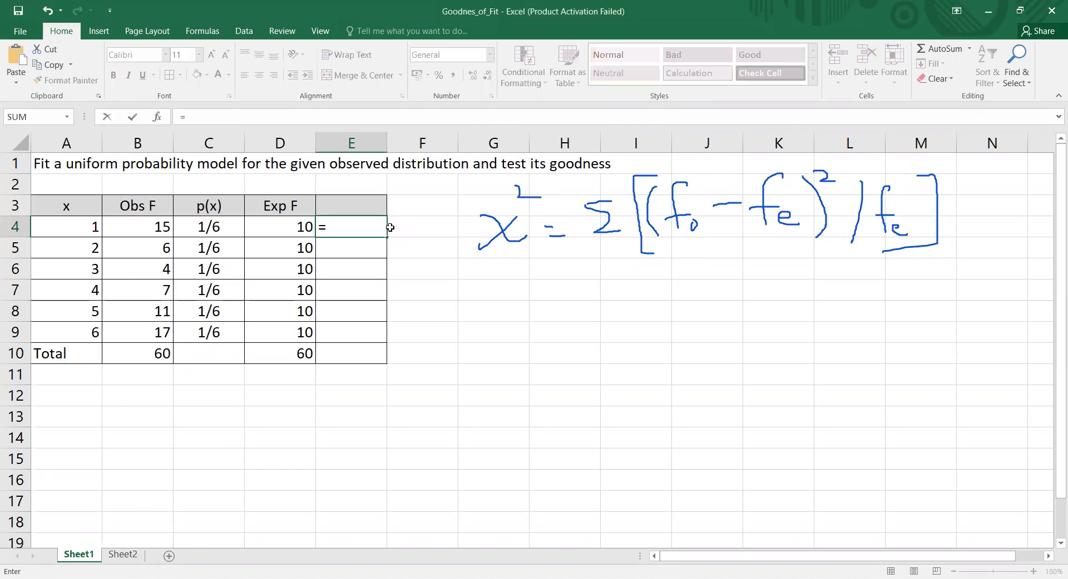
type("(")
left_click(152, 228)
type("-")
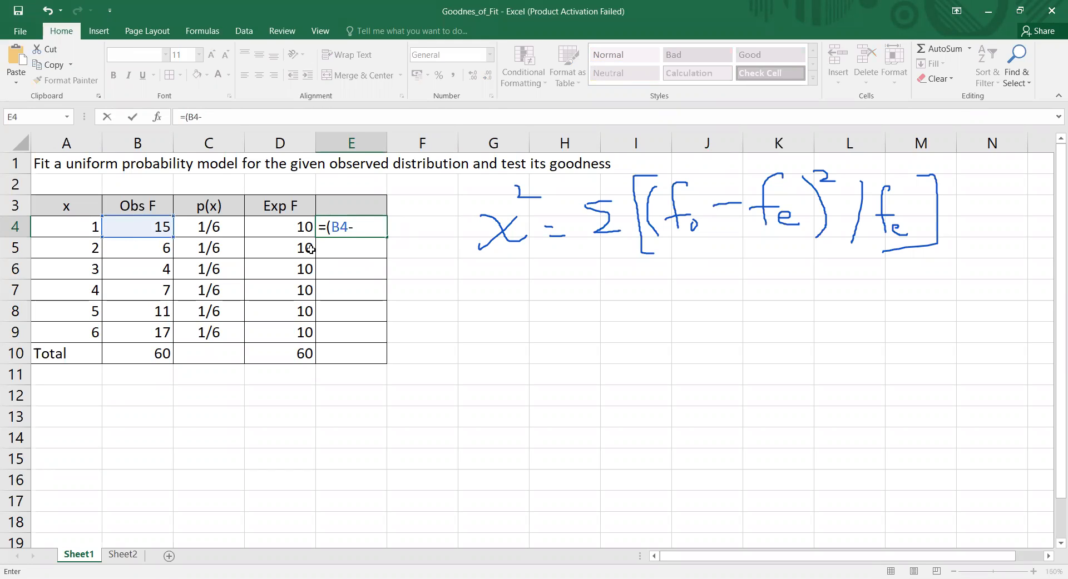
left_click(286, 228)
type(")")
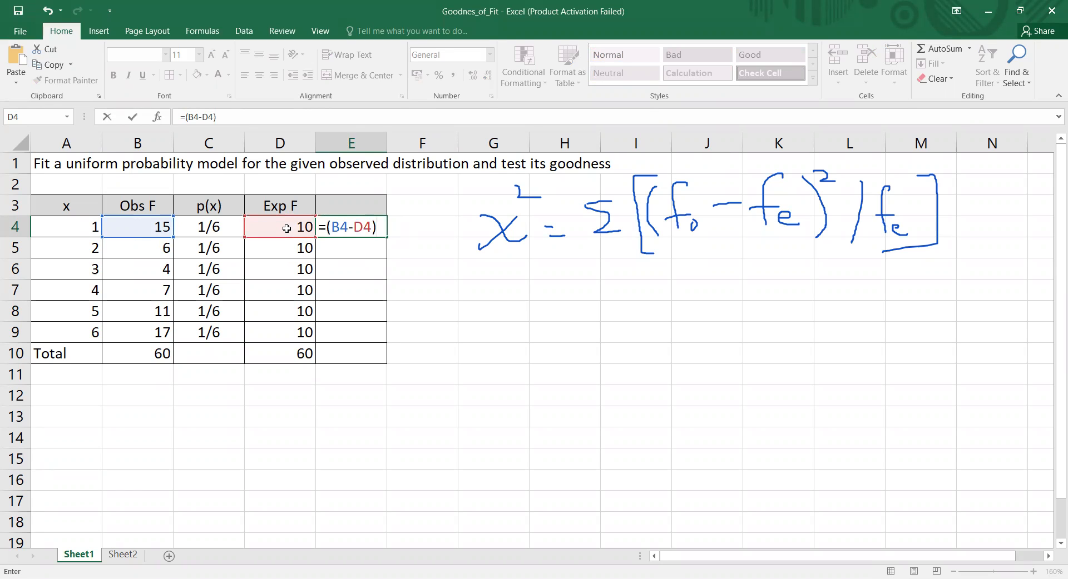
type("^2/")
left_click(275, 227)
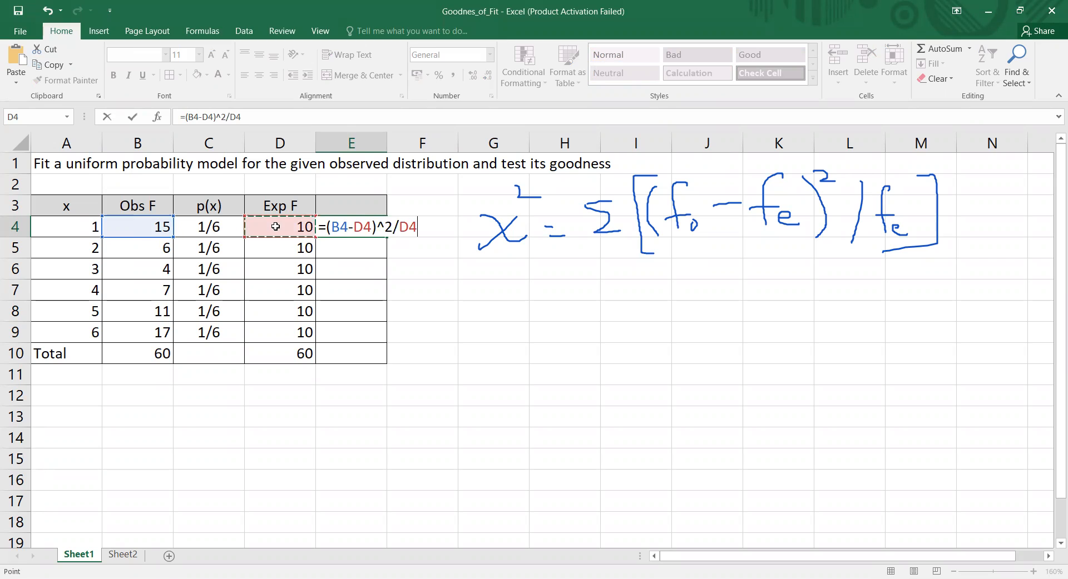
key("Return")
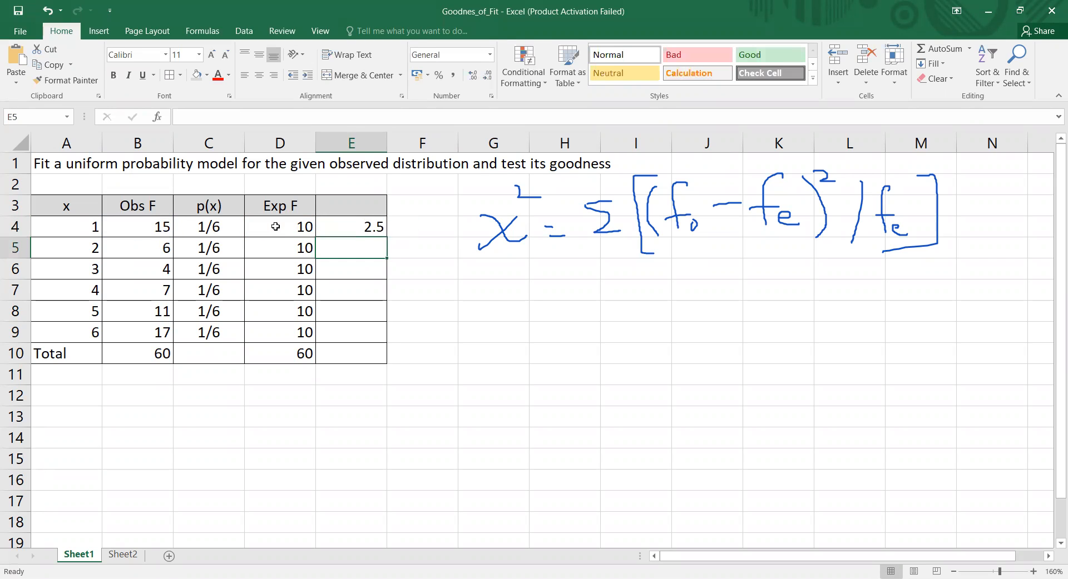
left_click(381, 235)
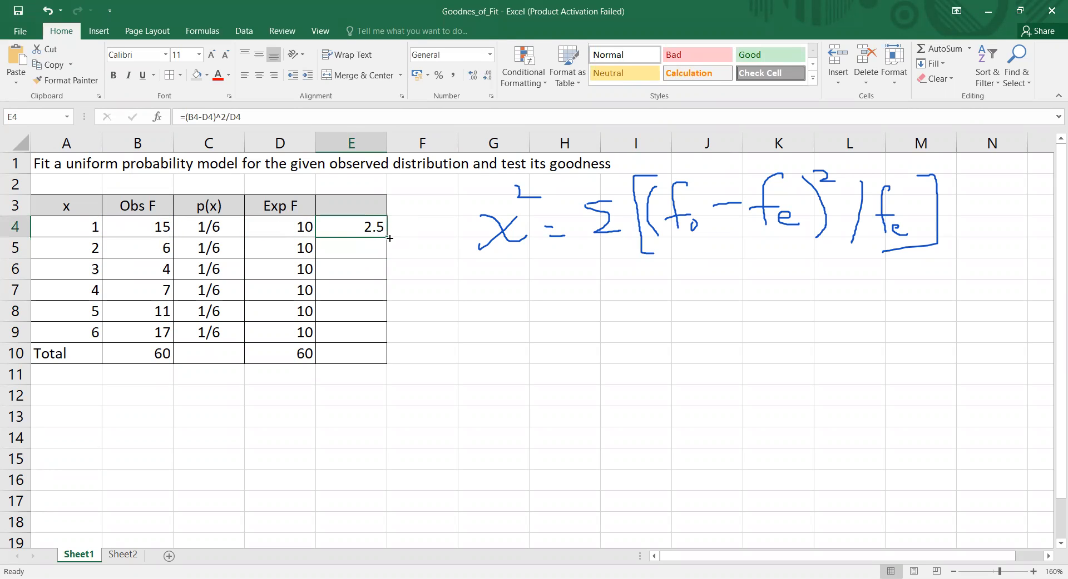
left_click_drag(387, 238, 374, 343)
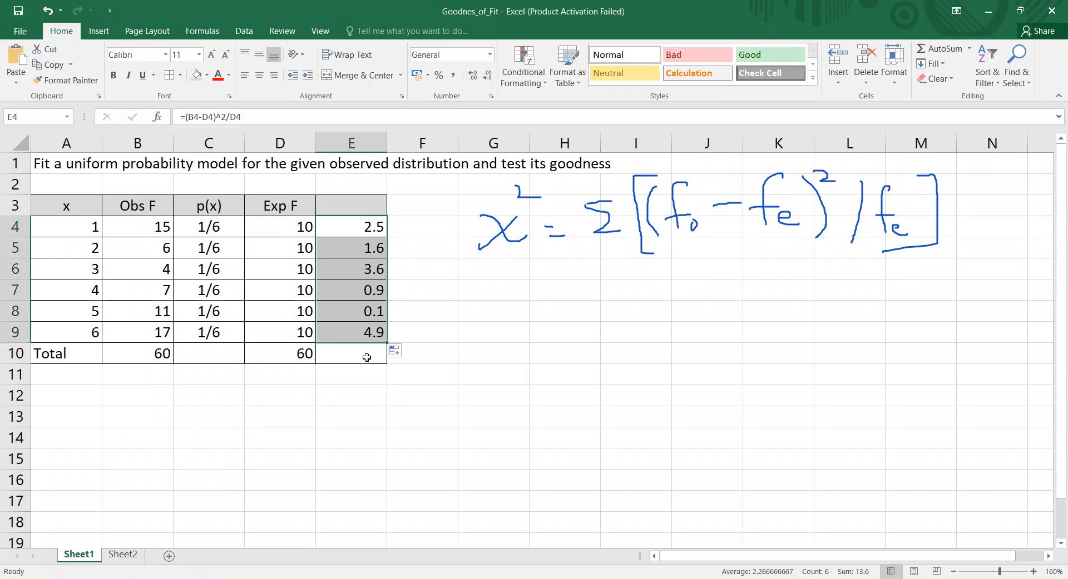
Step: Total the chi-square terms in E10 with an AutoSum of E4:E9
left_click(366, 357)
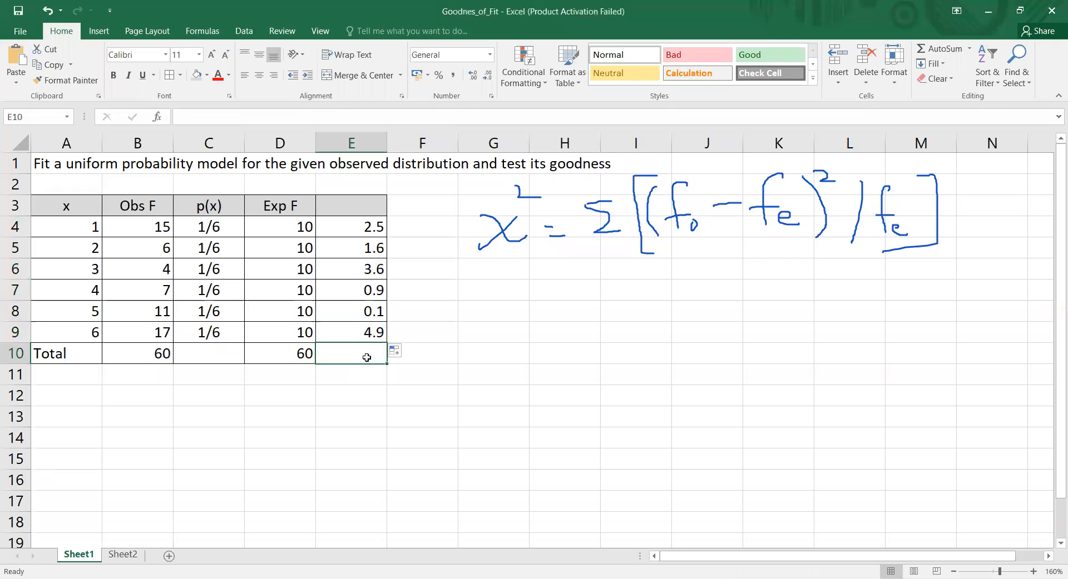
left_click(931, 49)
key("Return")
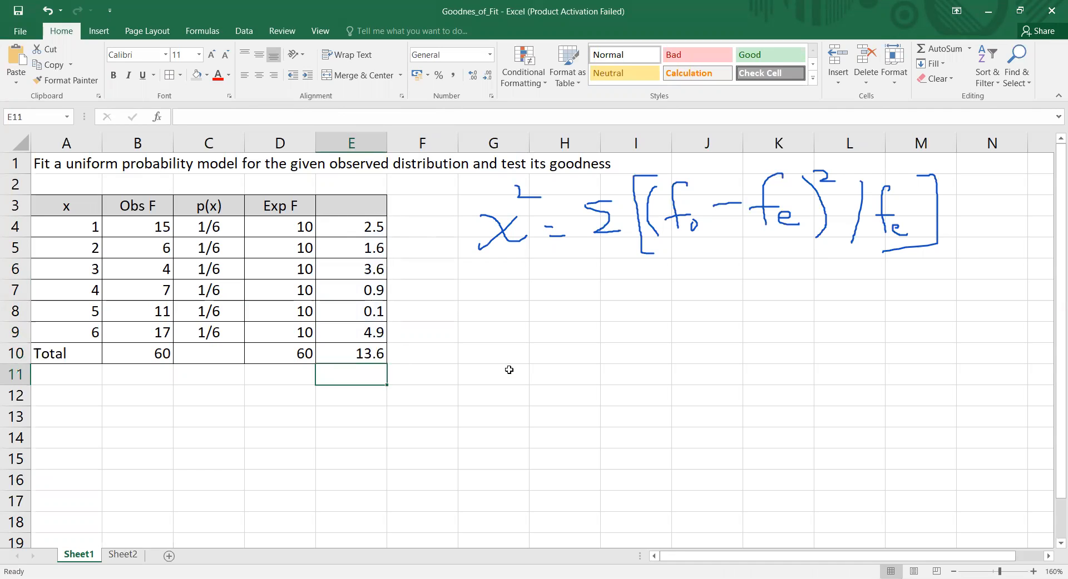
Step: Add the column header "(fo-fe)^2/fe" in E3
left_click(356, 209)
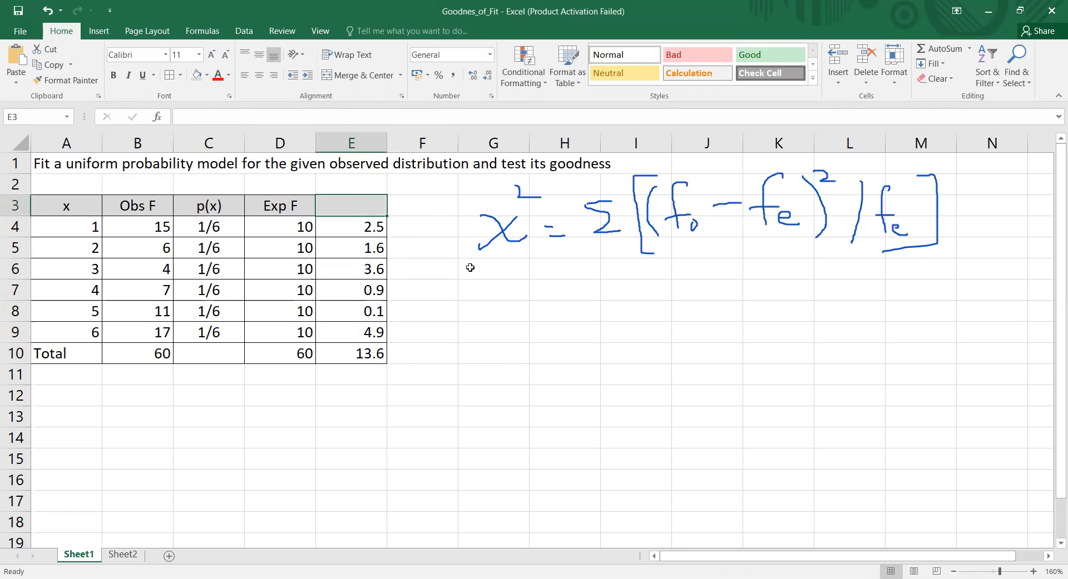
type("(")
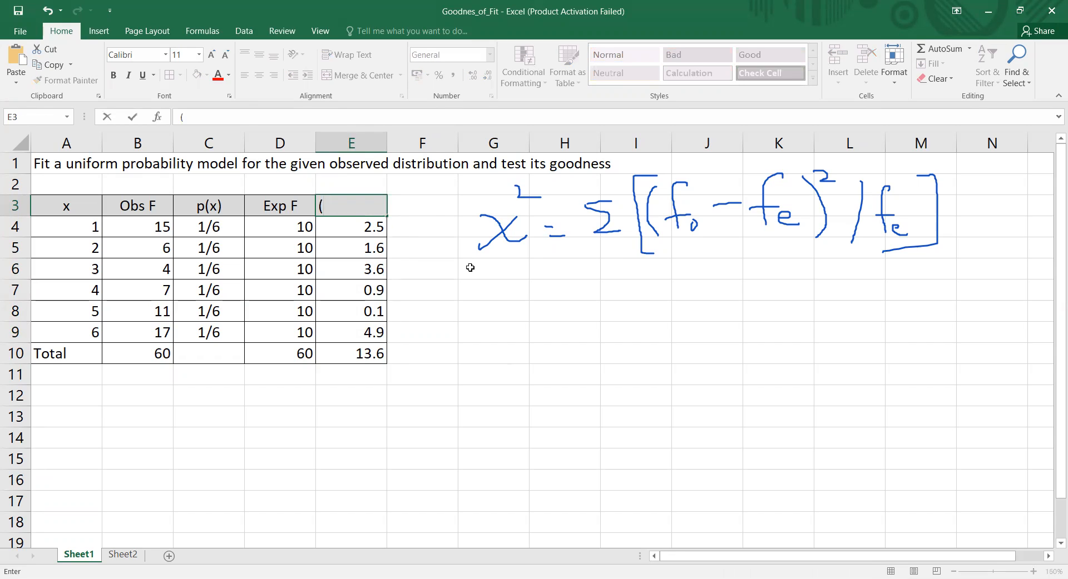
type("fo-fe)^2/fe")
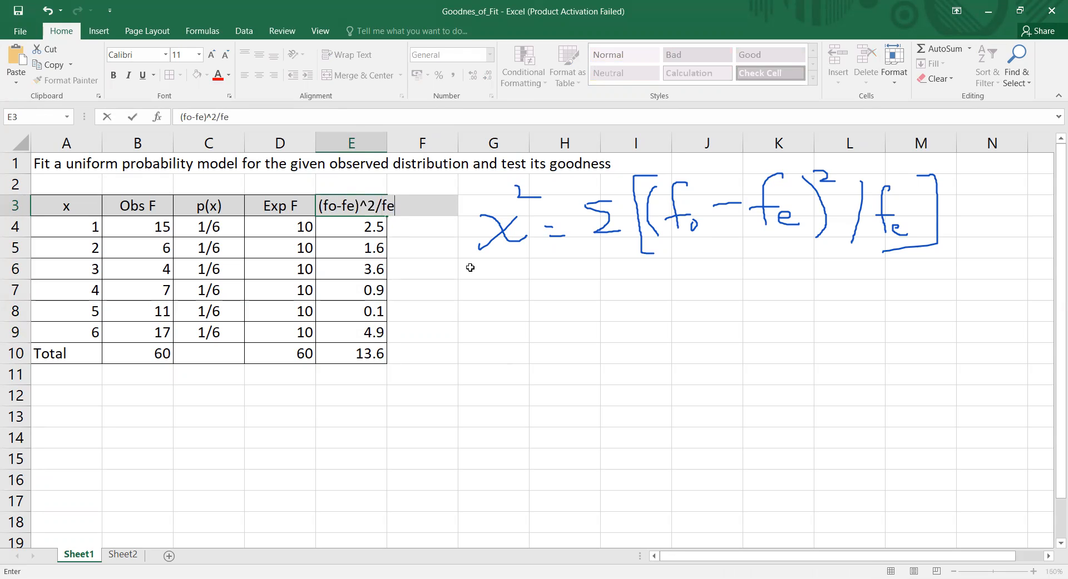
key("Return")
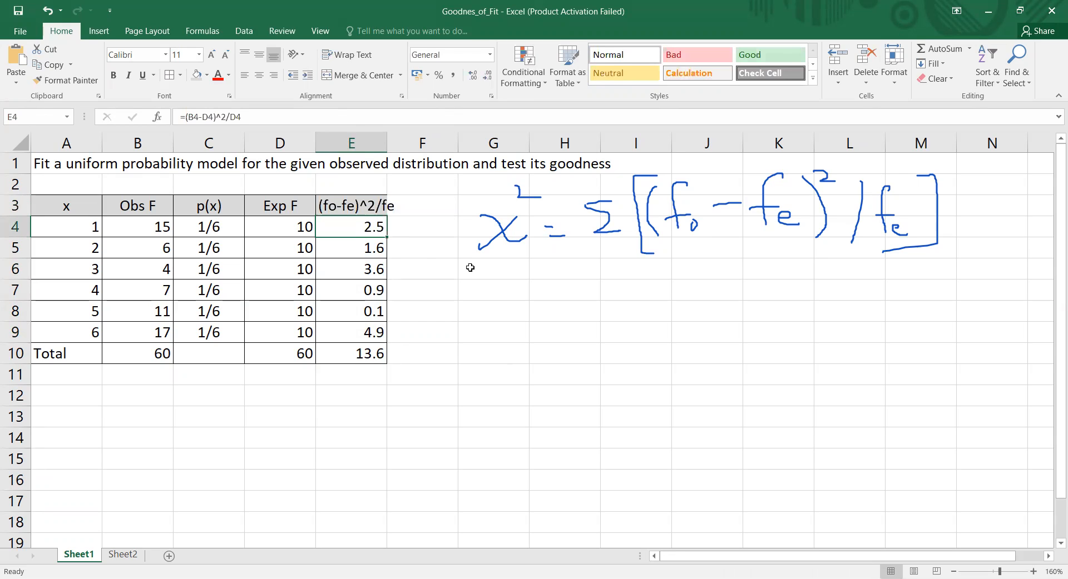
Step: Autofit column E to its header text and center the header in E3 horizontally
double_click(386, 147)
left_click(388, 209)
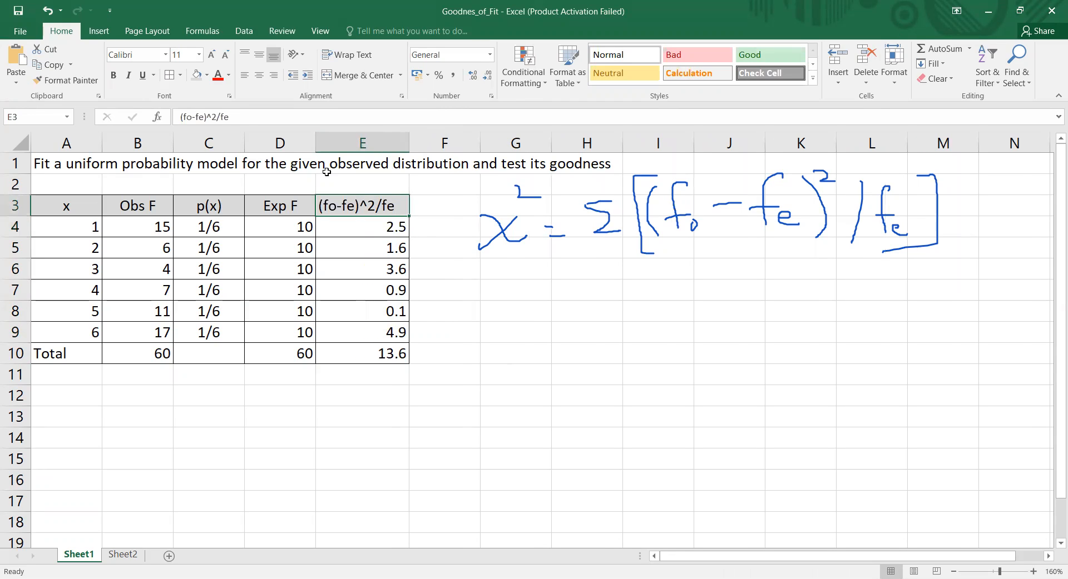
left_click(259, 75)
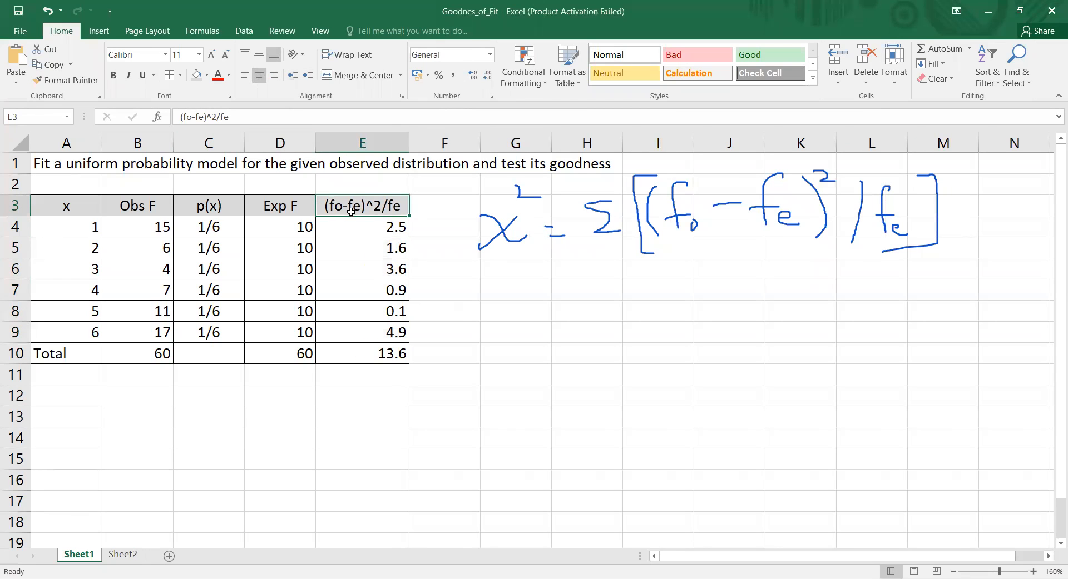
Step: Set the font color of the chi-square total in E10 to red
left_click(376, 356)
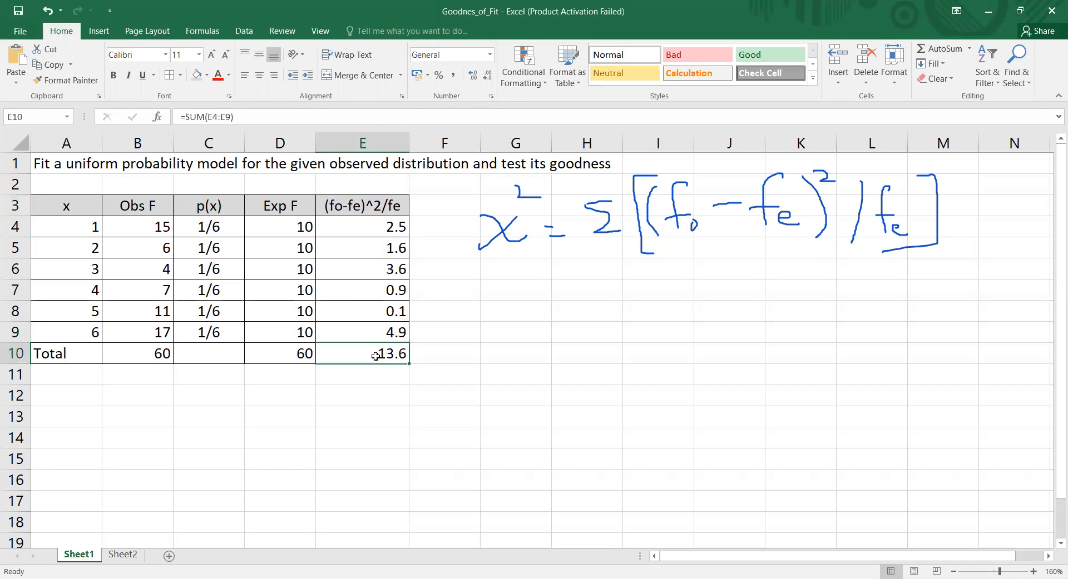
left_click(218, 76)
Step: Handwrite χ²obs = 13.6 below the chi-square formula with the pen
left_click_drag(557, 282, 573, 290)
mouse_move(468, 290)
left_mouse_down()
mouse_move(525, 292)
mouse_move(482, 313)
left_mouse_up()
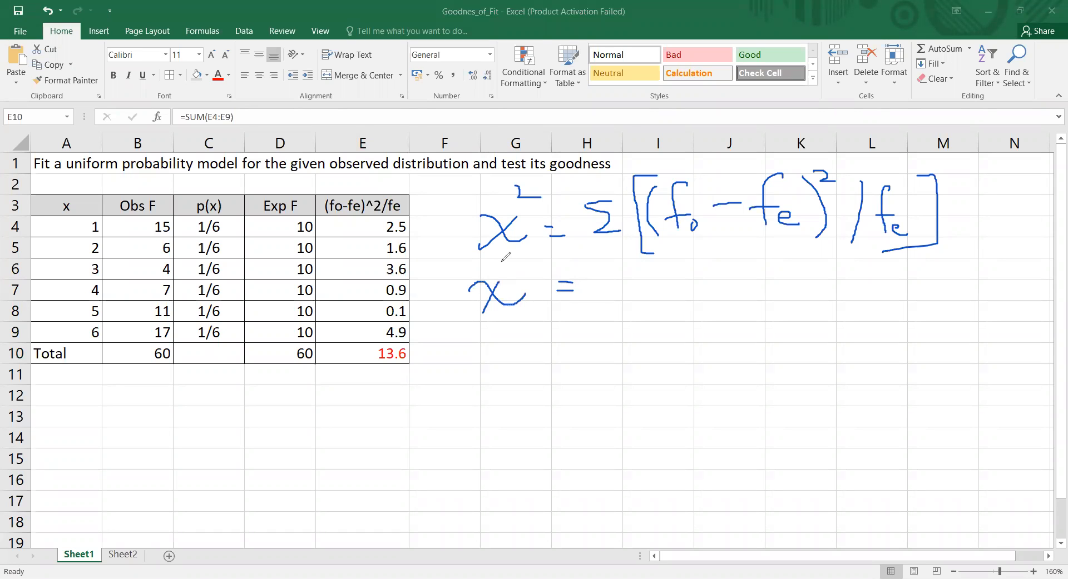
left_click_drag(503, 266, 516, 271)
mouse_move(524, 309)
left_mouse_down()
mouse_move(515, 319)
mouse_move(550, 309)
mouse_move(546, 320)
left_mouse_up()
mouse_move(599, 272)
left_mouse_down()
mouse_move(610, 305)
mouse_move(645, 273)
mouse_move(651, 298)
mouse_move(630, 303)
left_mouse_up()
left_click(663, 290)
left_click_drag(705, 270, 690, 295)
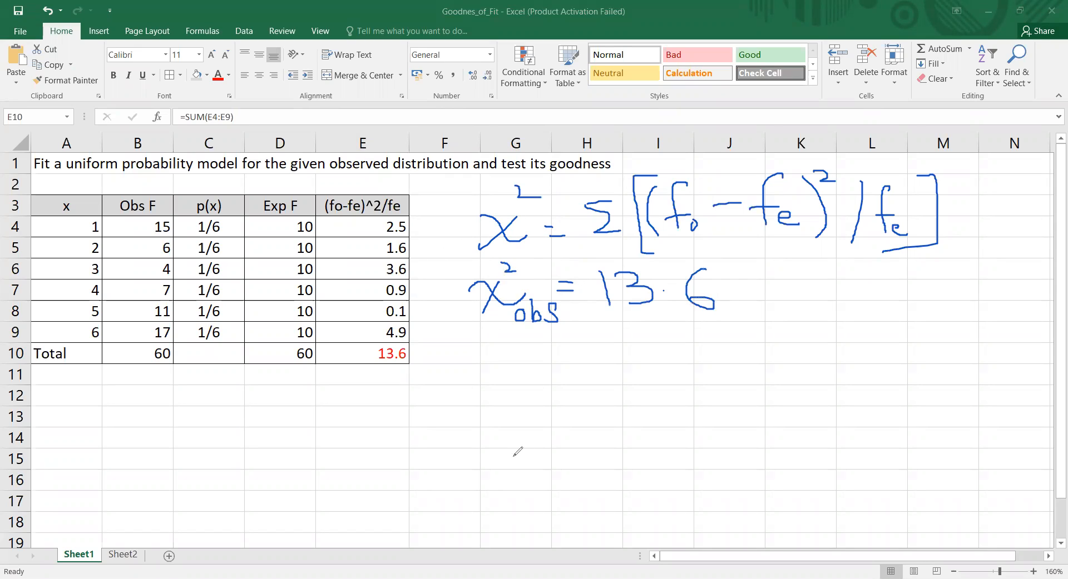
Step: Sketch a right-skewed chi-square curve below the handwriting, mark a critical point on its tail and label it χ² with the significance level subscript
left_click_drag(513, 452, 727, 452)
mouse_move(510, 450)
left_mouse_down()
mouse_move(513, 400)
mouse_move(573, 388)
mouse_move(737, 432)
left_mouse_up()
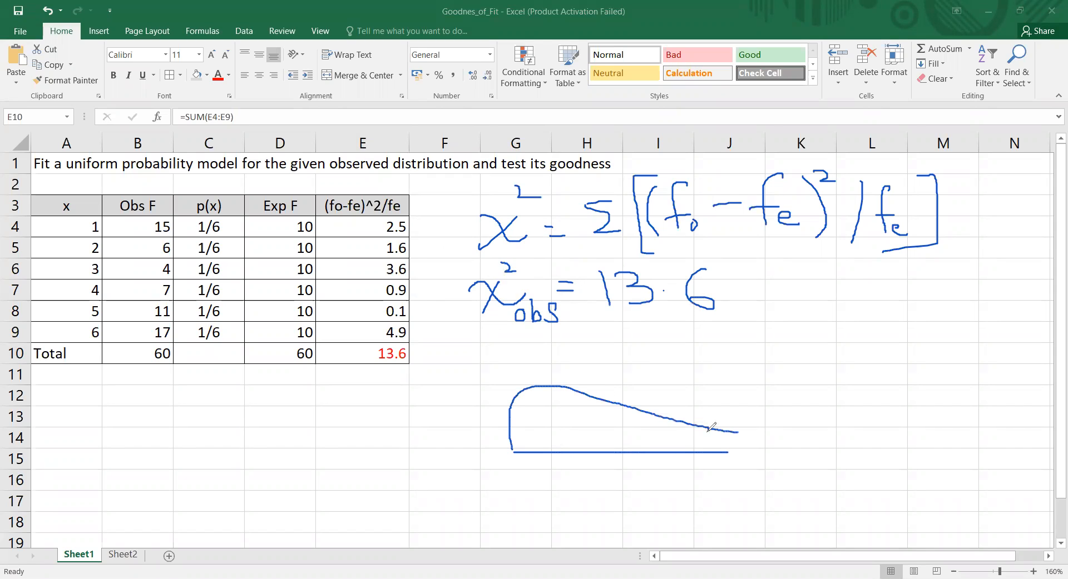
left_click_drag(662, 421, 666, 451)
mouse_move(658, 481)
left_mouse_down()
mouse_move(671, 491)
mouse_move(680, 481)
mouse_move(657, 497)
mouse_move(685, 473)
mouse_move(684, 504)
mouse_move(741, 500)
mouse_move(734, 513)
mouse_move(750, 518)
left_mouse_up()
left_click(716, 499)
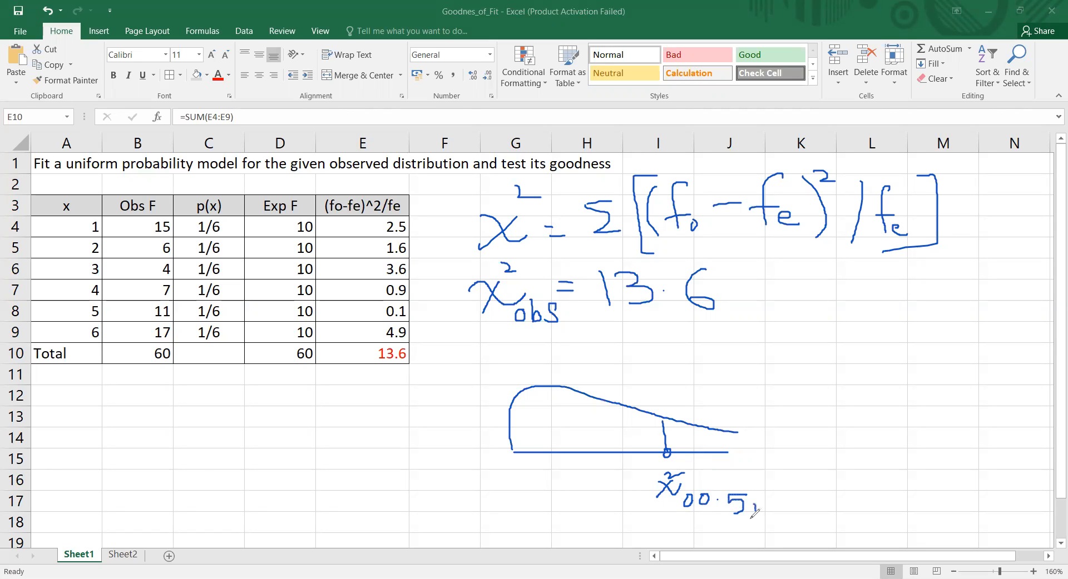
Step: Handwrite the degrees of freedom calculation n - k - 1, 6 - 0 - 1 = 5, below the table
mouse_move(93, 420)
left_mouse_down()
mouse_move(101, 435)
mouse_move(152, 429)
left_mouse_up()
mouse_move(162, 417)
left_mouse_down()
mouse_move(168, 437)
mouse_move(217, 426)
mouse_move(233, 446)
mouse_move(174, 474)
mouse_move(185, 474)
mouse_move(186, 462)
mouse_move(149, 469)
mouse_move(220, 469)
mouse_move(231, 482)
left_mouse_up()
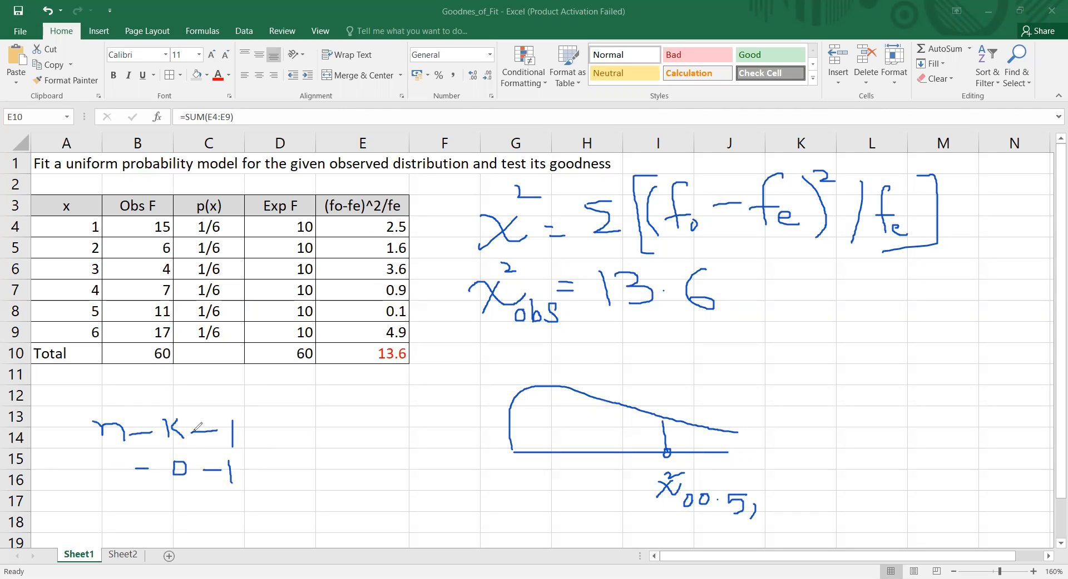
left_click_drag(104, 450, 103, 463)
left_click_drag(122, 465, 101, 466)
mouse_move(280, 470)
left_mouse_down()
mouse_move(326, 471)
mouse_move(332, 486)
left_mouse_up()
Step: Add 5 degrees of freedom to the subscript of the critical point's χ² label and touch up the label
mouse_move(787, 493)
left_mouse_down()
mouse_move(769, 493)
mouse_move(767, 507)
mouse_move(800, 503)
mouse_move(780, 524)
left_mouse_up()
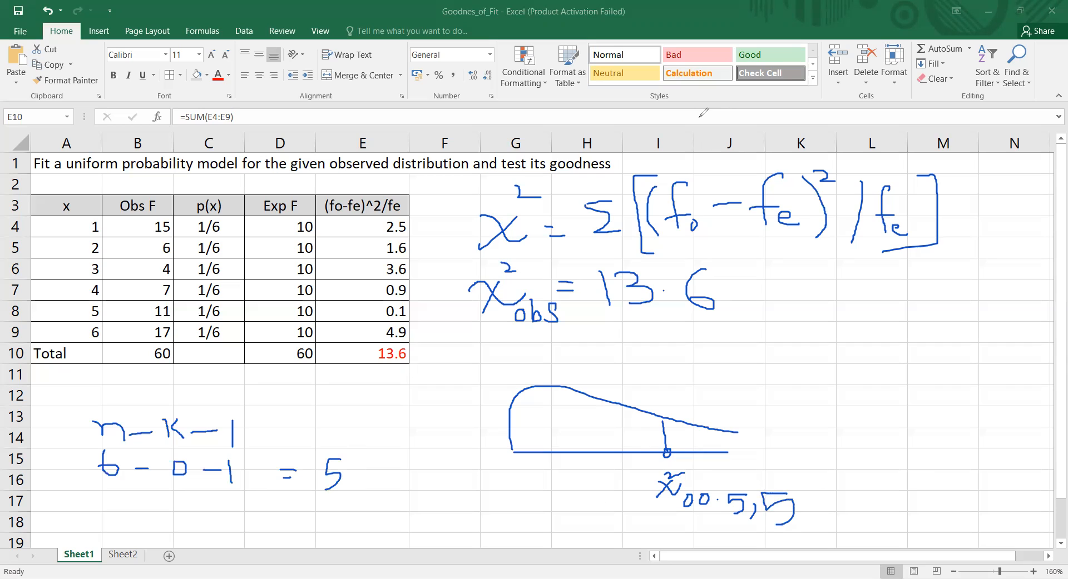
mouse_move(719, 491)
left_mouse_down()
mouse_move(702, 499)
mouse_move(716, 500)
left_mouse_up()
left_click(710, 503)
mouse_move(717, 501)
left_mouse_down()
mouse_move(717, 511)
mouse_move(713, 497)
left_mouse_up()
left_click(753, 468)
left_click_drag(753, 468, 775, 476)
Step: Switch to Acrobat Reader, select the χ² value for 0.05 at df 5 in Table VII, and return to the Excel worksheet
key("alt+Tab")
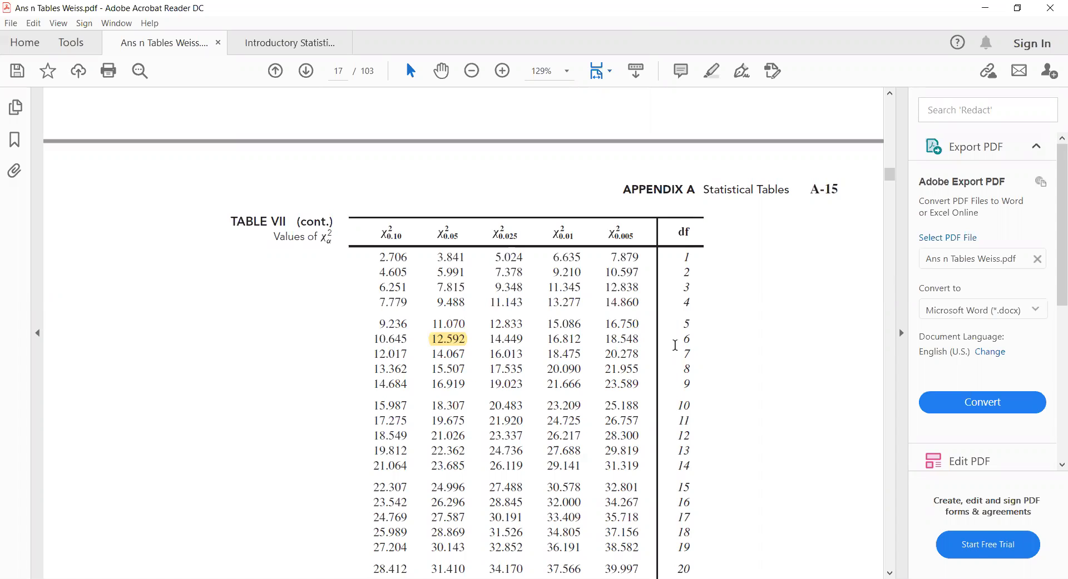
mouse_move(434, 324)
left_mouse_down()
mouse_move(473, 323)
mouse_move(432, 323)
left_mouse_up()
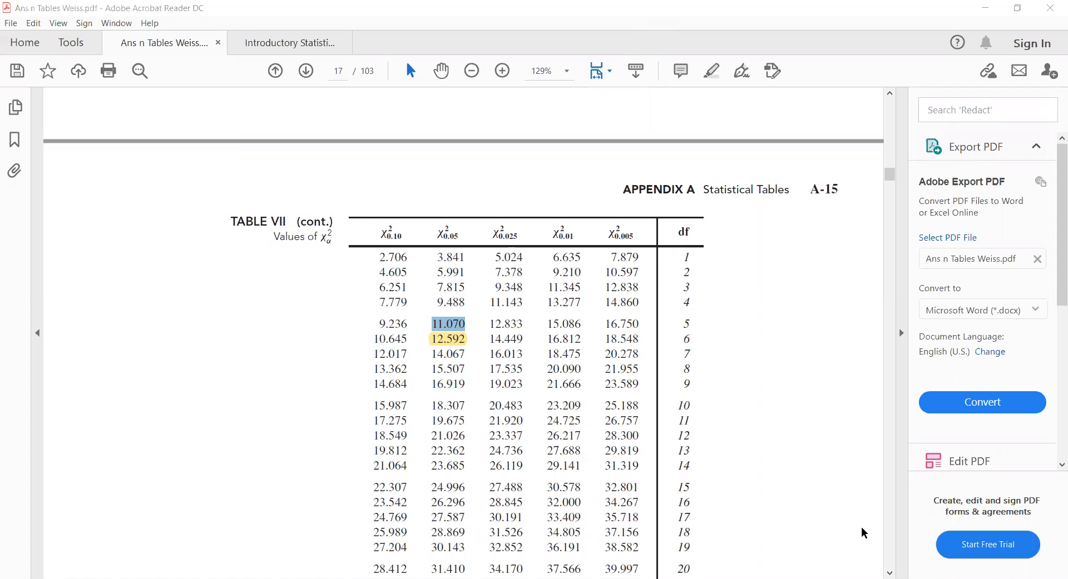
key("alt+Tab")
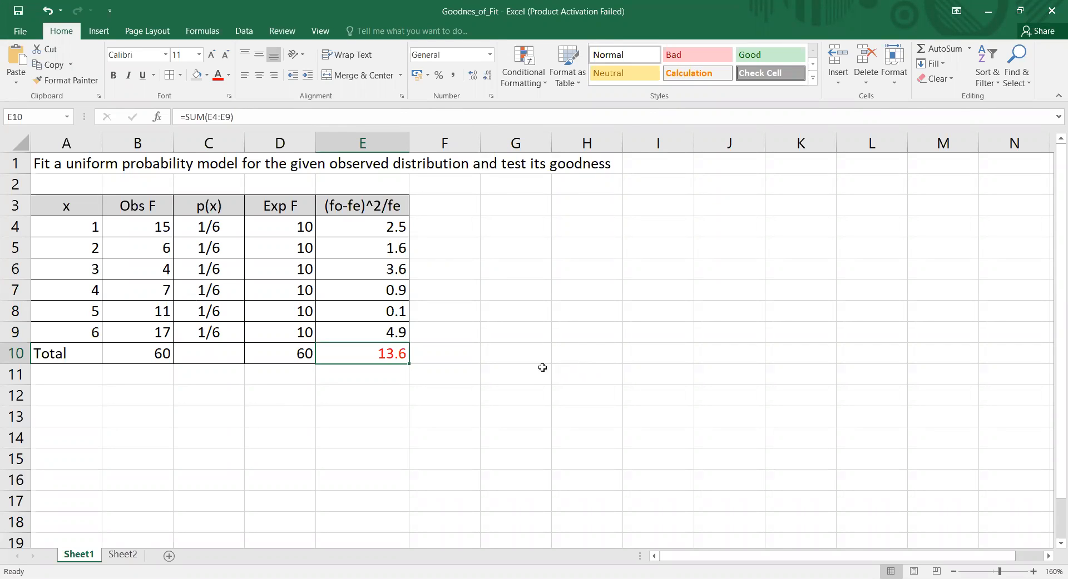
key("alt+Tab")
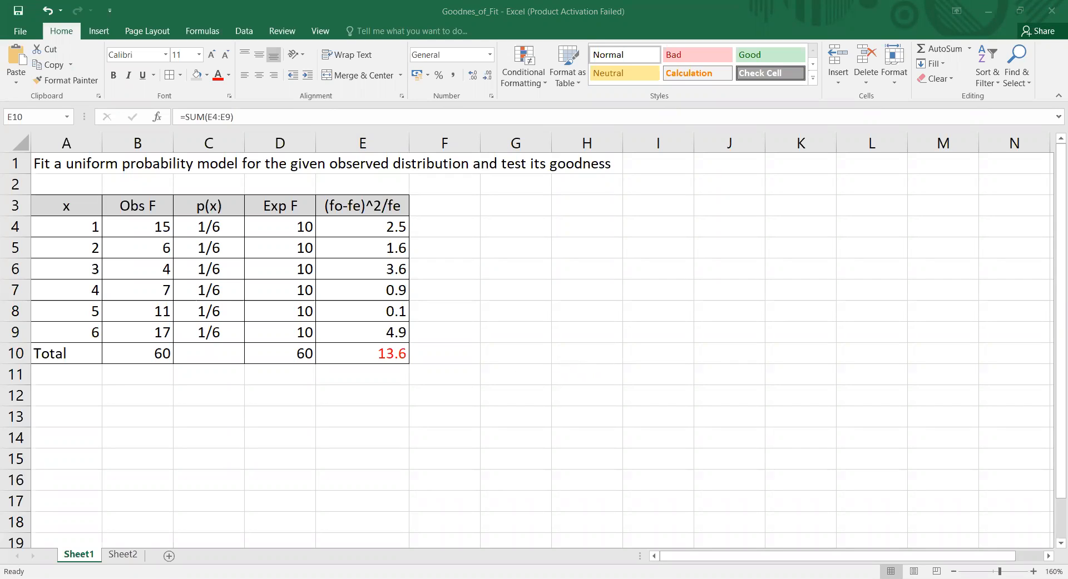
Step: Handwrite the critical value χ²crit = 11.07 and, above it, the observed value 13.6 beside the table
left_click(621, 254)
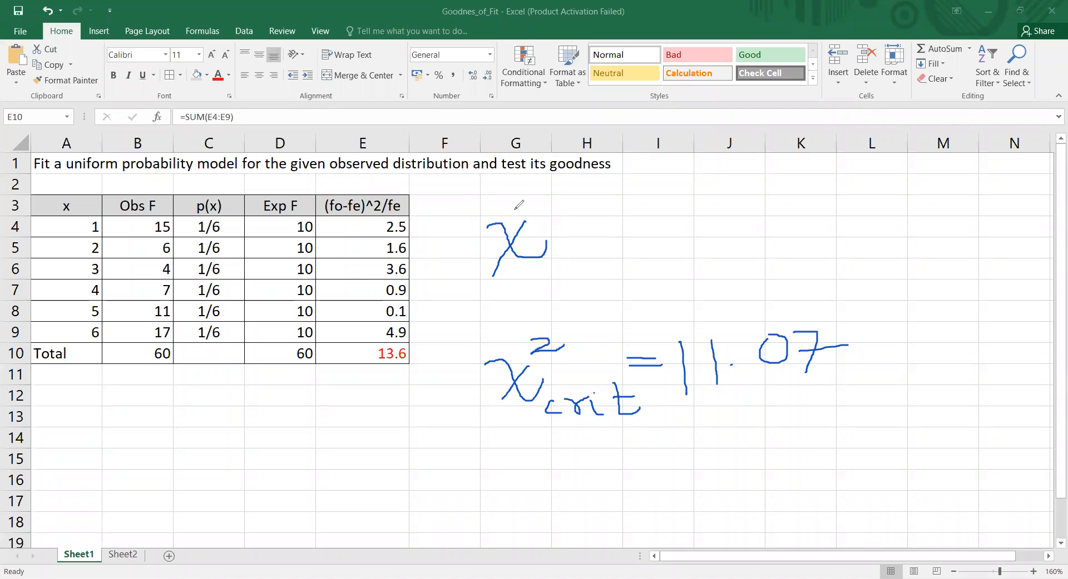
left_click_drag(517, 197, 544, 201)
mouse_move(556, 270)
left_mouse_down()
mouse_move(549, 281)
mouse_move(624, 245)
mouse_move(633, 265)
mouse_move(649, 253)
mouse_move(652, 271)
mouse_move(693, 254)
mouse_move(667, 272)
left_mouse_up()
left_click(706, 249)
left_click_drag(741, 225, 731, 255)
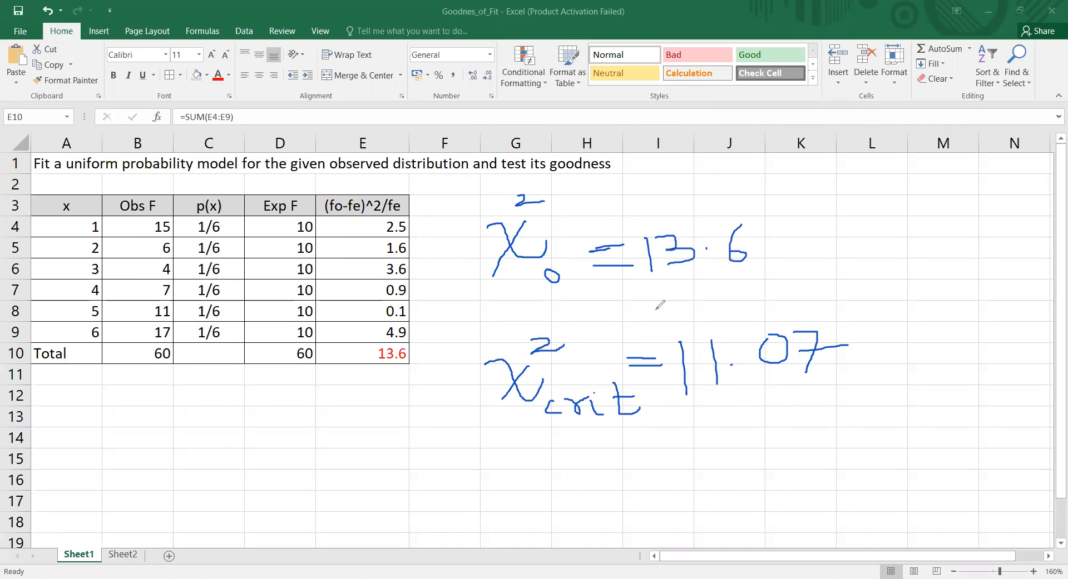
mouse_move(562, 271)
left_mouse_down()
mouse_move(576, 287)
mouse_move(584, 278)
mouse_move(569, 288)
left_mouse_up()
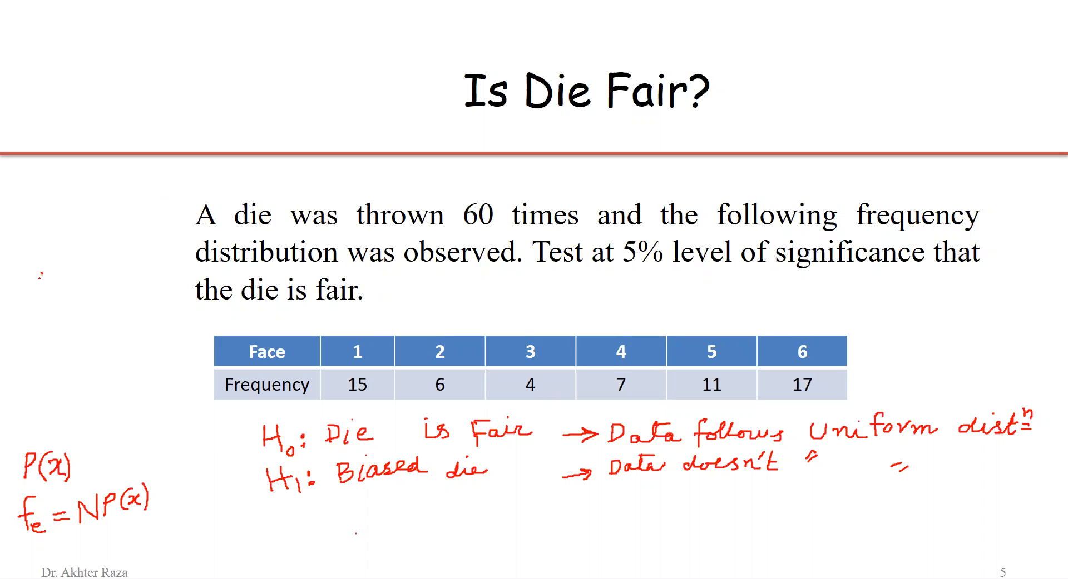
Step: On the "Is Die Fair?" slide, mark H0 with a cross and H1 with a tick
left_click_drag(41, 278, 41, 285)
mouse_move(219, 429)
left_mouse_down()
mouse_move(224, 442)
mouse_move(215, 442)
left_mouse_up()
left_click(216, 455)
mouse_move(213, 478)
left_mouse_down()
mouse_move(217, 490)
mouse_move(231, 470)
left_mouse_up()
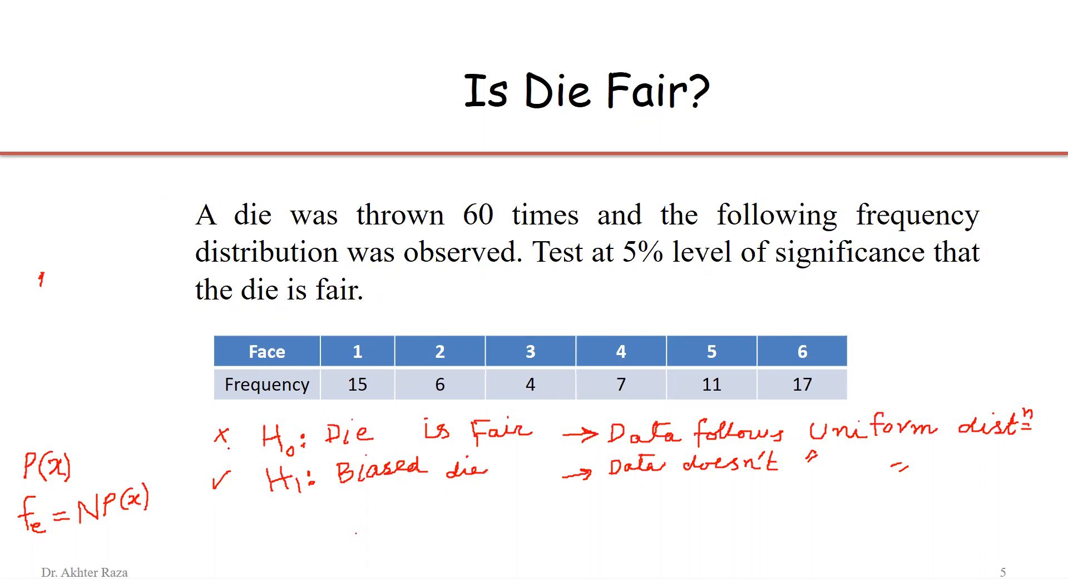
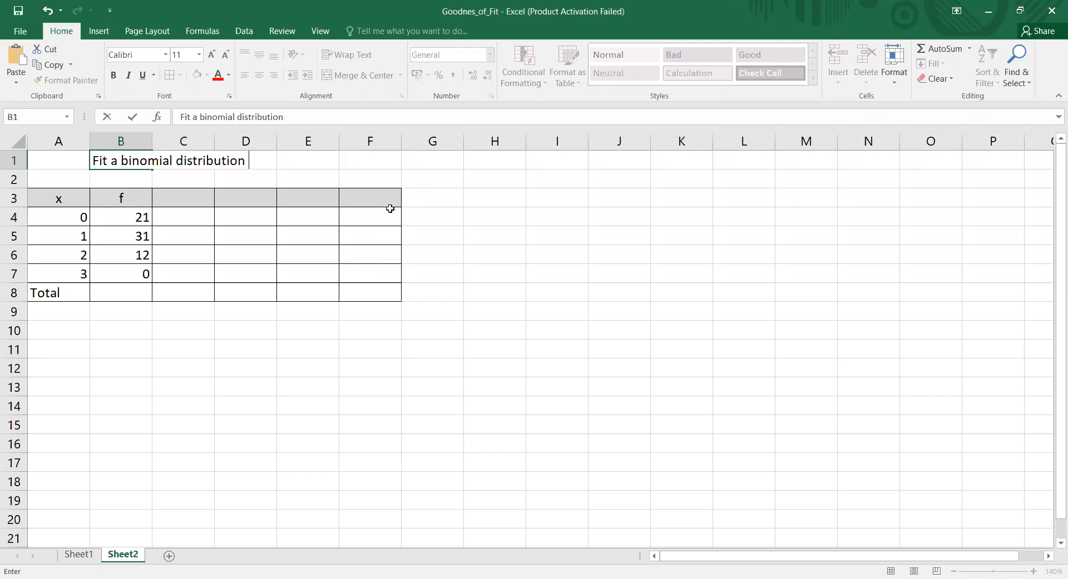
Step: Complete the Sheet2 title in B1 as "Fit a binomial distribution and test its goodness" and add the header "fx" in C3
type("t its goodness")
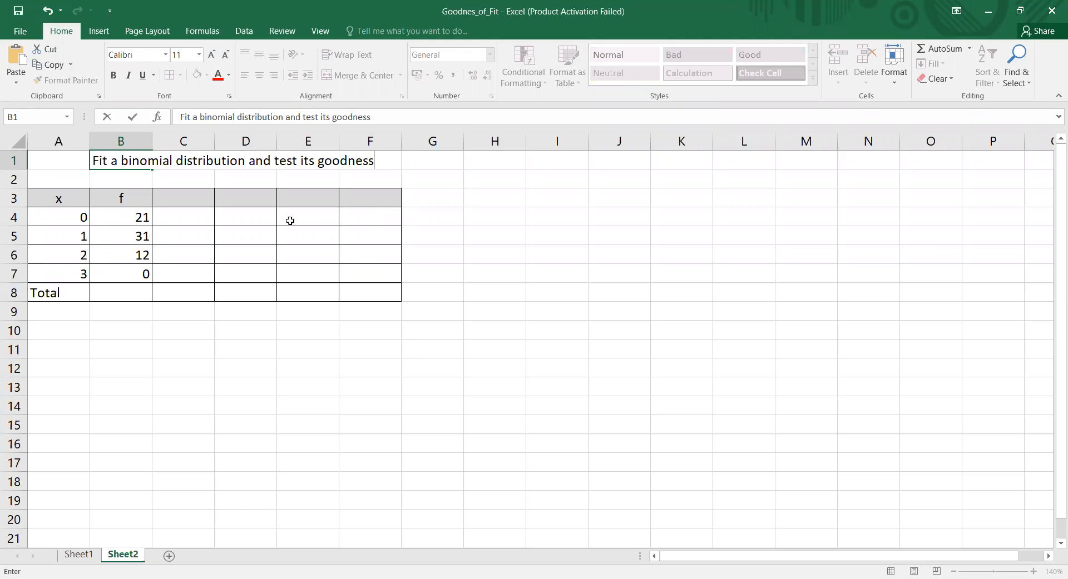
left_click(180, 198)
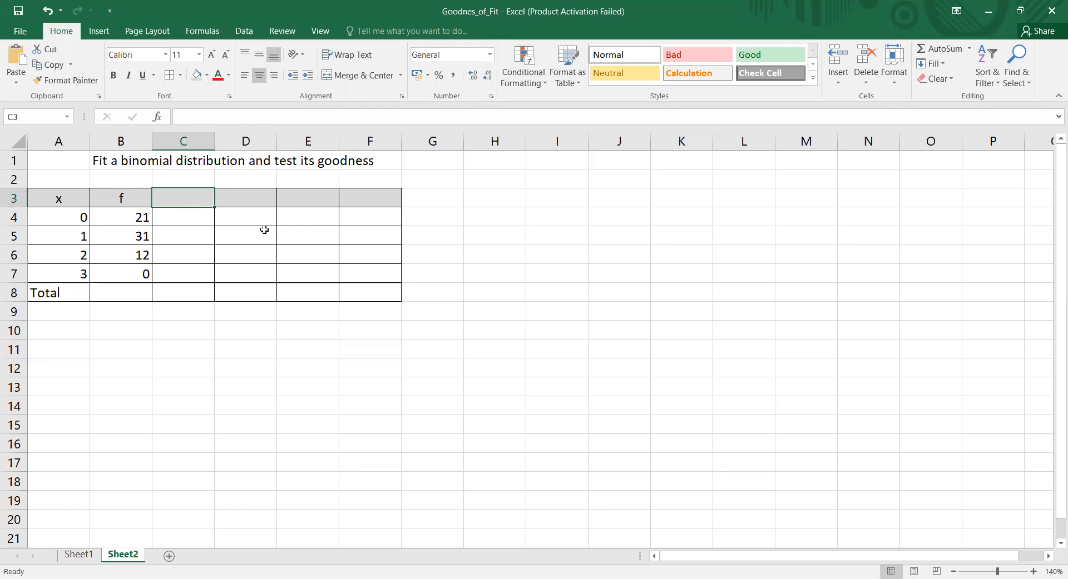
type("fx")
key("Return")
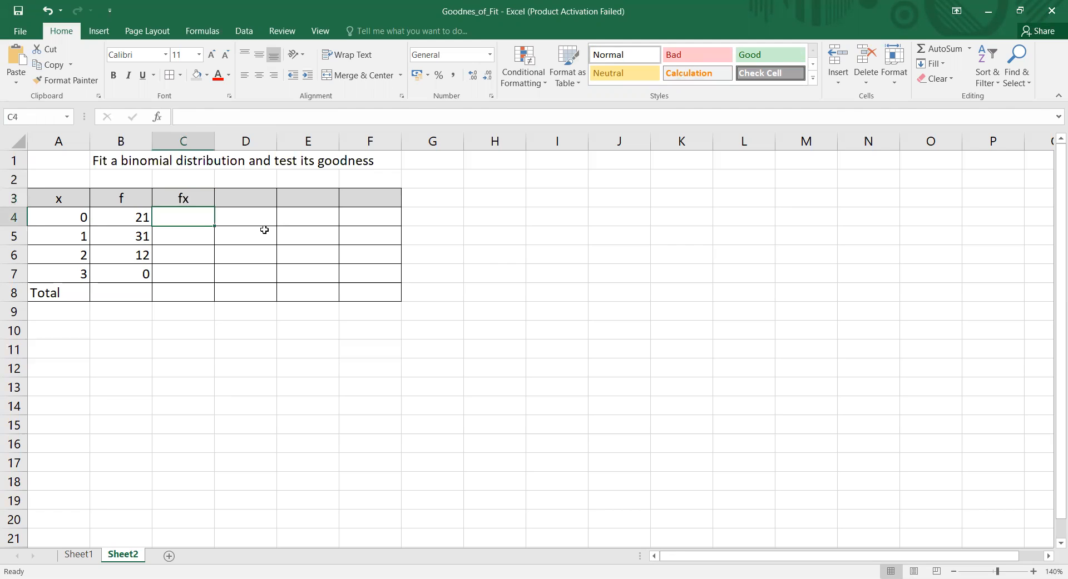
Step: Enter =B4*A4 in C4 and fill the formula down through C8
type("=")
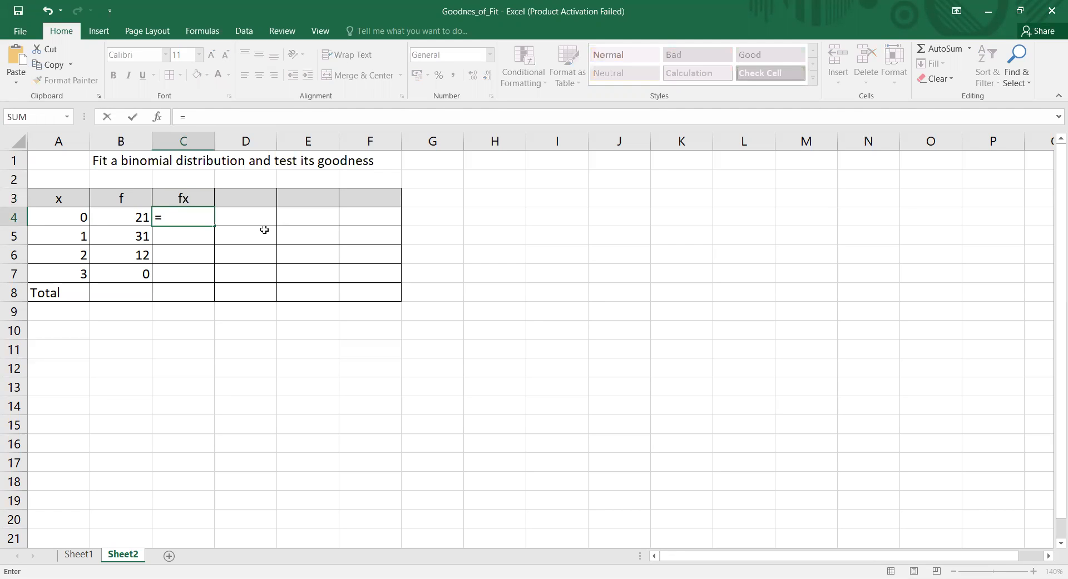
left_click(130, 218)
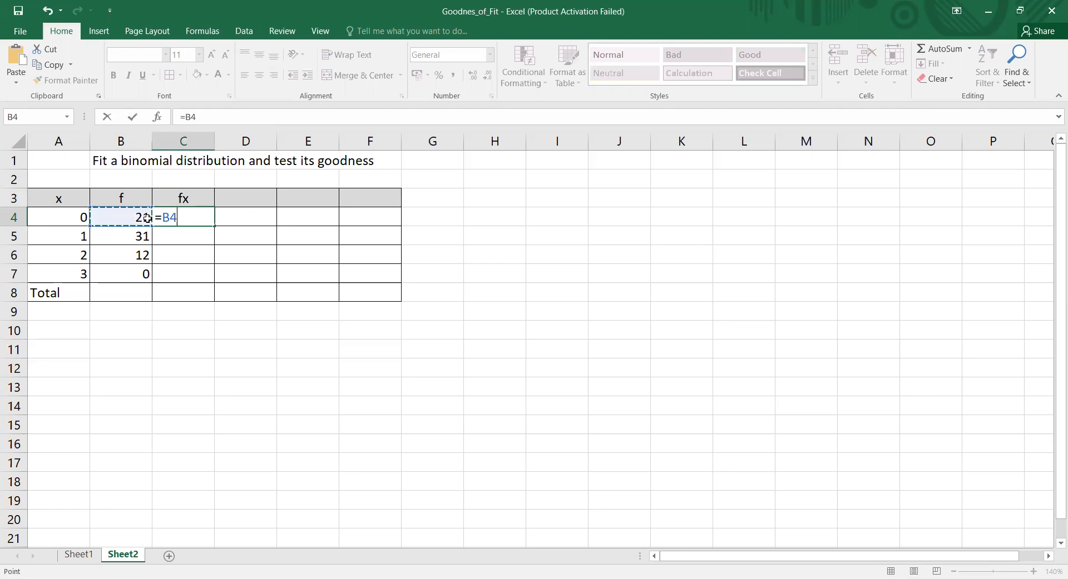
type("*")
left_click(78, 218)
key("Return")
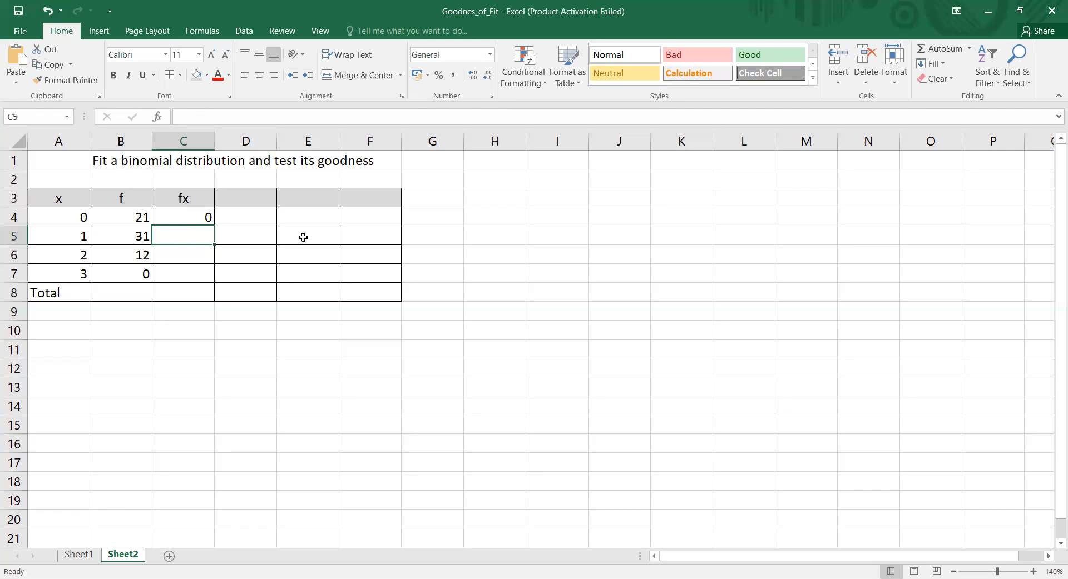
left_click(210, 218)
left_click_drag(214, 226, 218, 303)
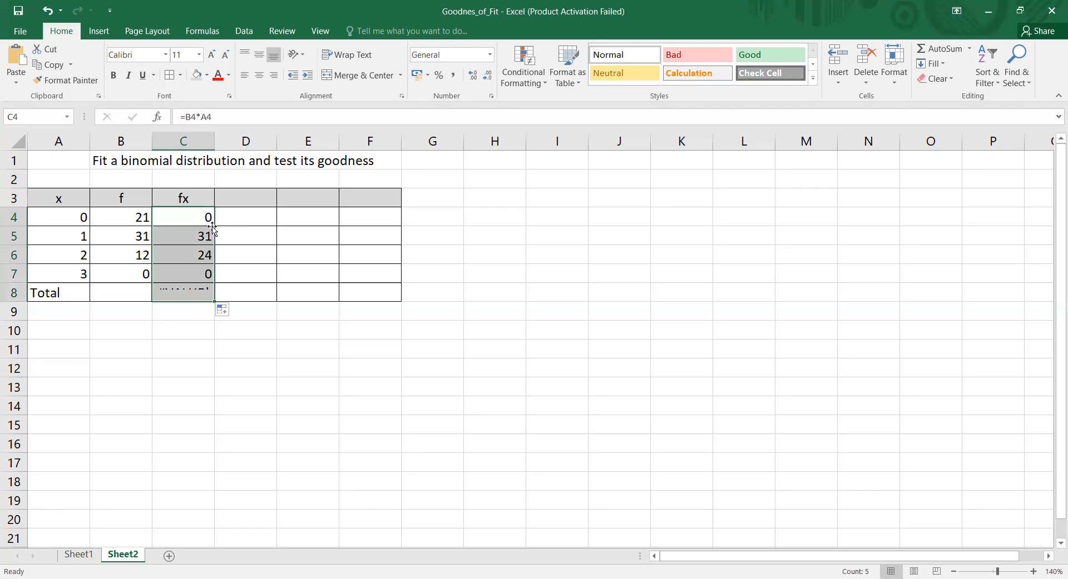
Step: Clear the filled formula from C8 and total the fx column there with an AutoSum of C4:C7
left_click(196, 295)
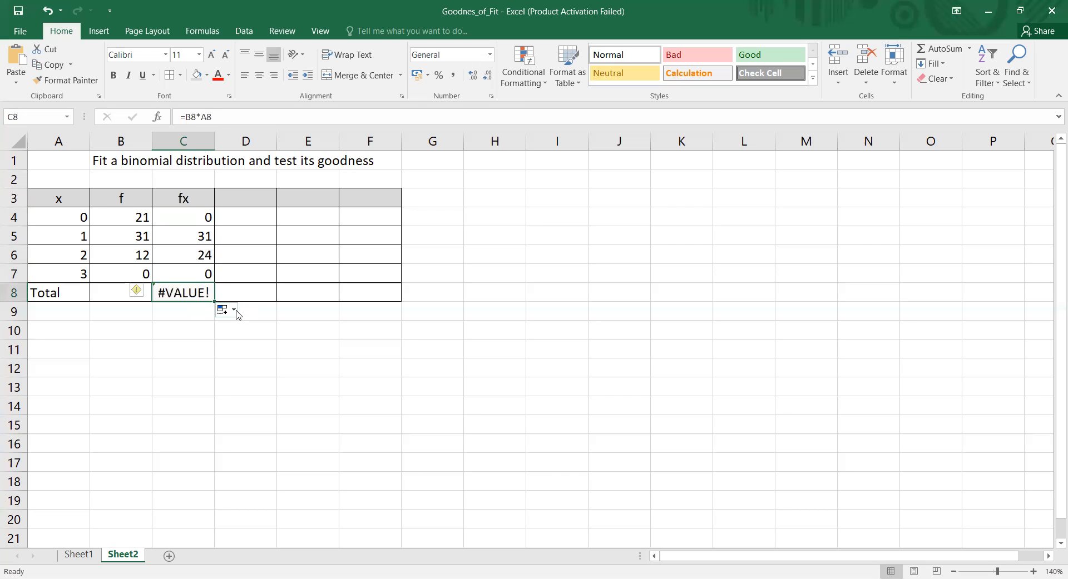
key("Delete")
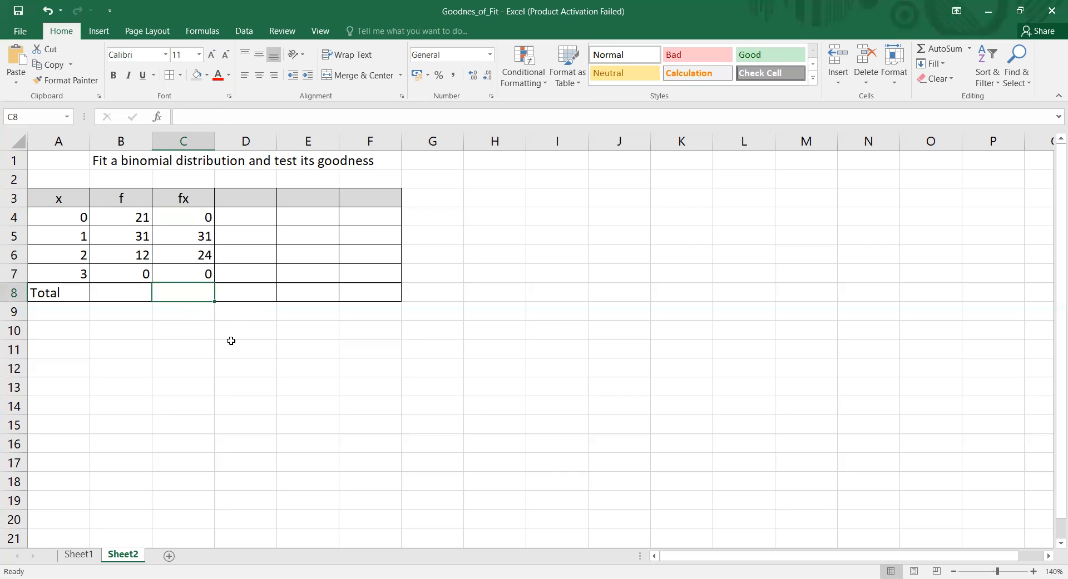
left_click(932, 50)
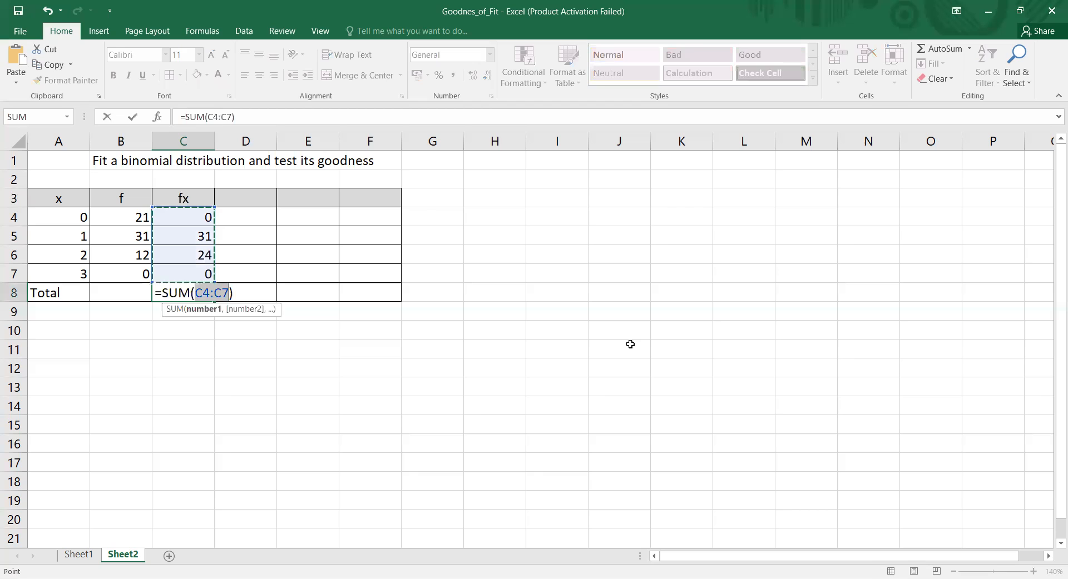
key("Return")
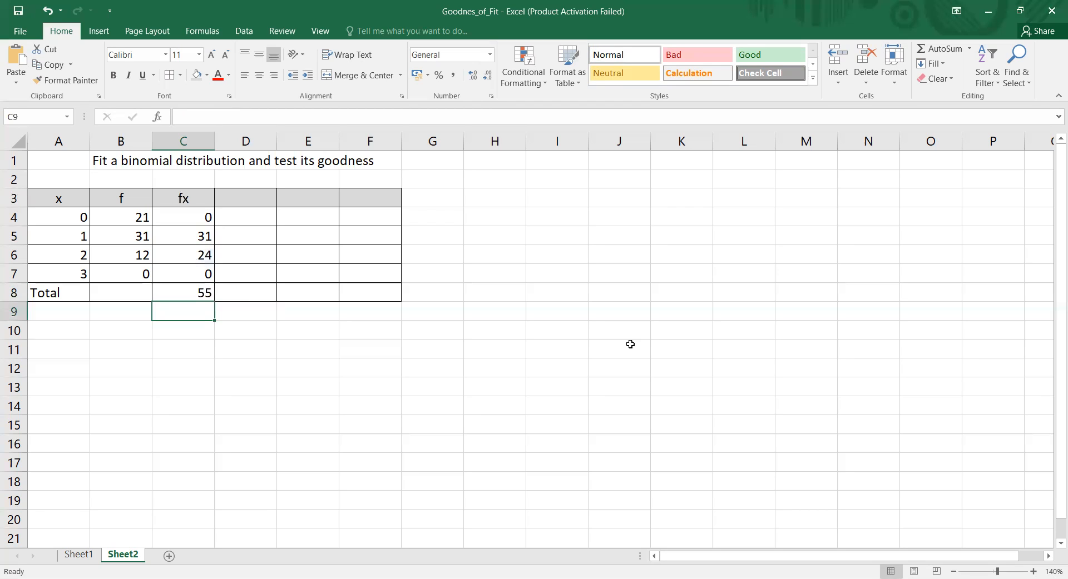
Step: Handwrite the mean formula x̄ = Σfx / Σf = 55 over a blank denominator below the table
left_click(131, 345)
left_click(121, 331)
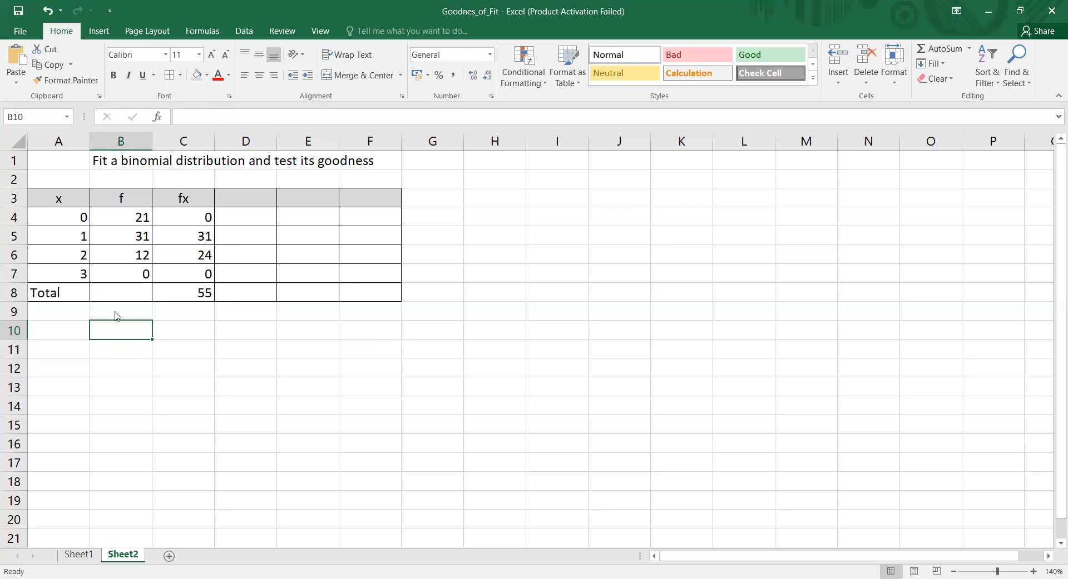
left_click(66, 353)
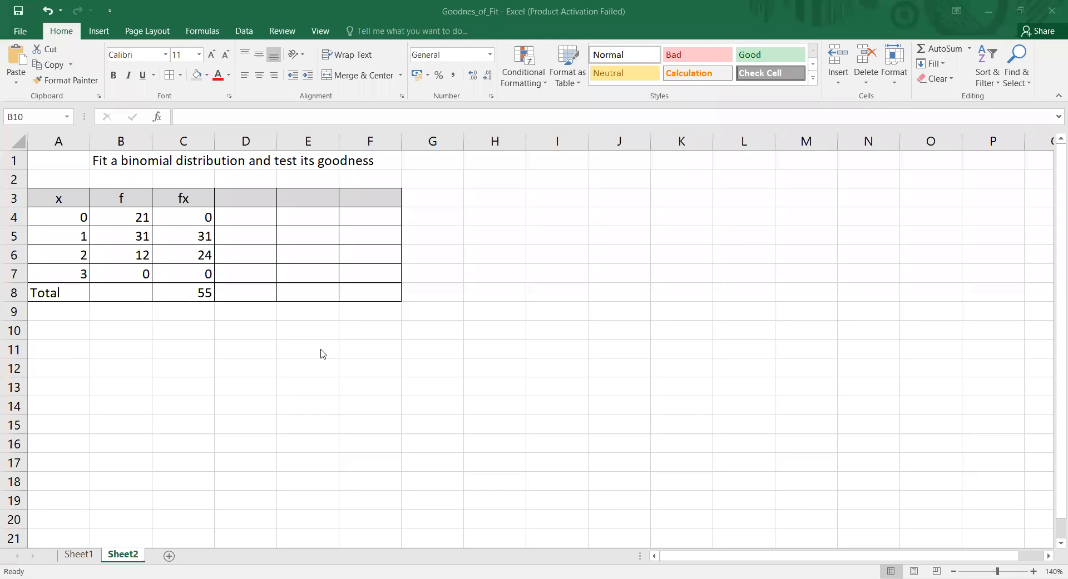
left_click(90, 332)
mouse_move(91, 319)
left_mouse_down()
mouse_move(88, 329)
mouse_move(114, 335)
mouse_move(98, 314)
mouse_move(131, 331)
mouse_move(147, 315)
mouse_move(168, 328)
mouse_move(203, 326)
mouse_move(151, 346)
mouse_move(166, 363)
mouse_move(247, 322)
mouse_move(270, 322)
mouse_move(280, 326)
mouse_move(264, 334)
mouse_move(290, 342)
left_mouse_up()
left_click(164, 321)
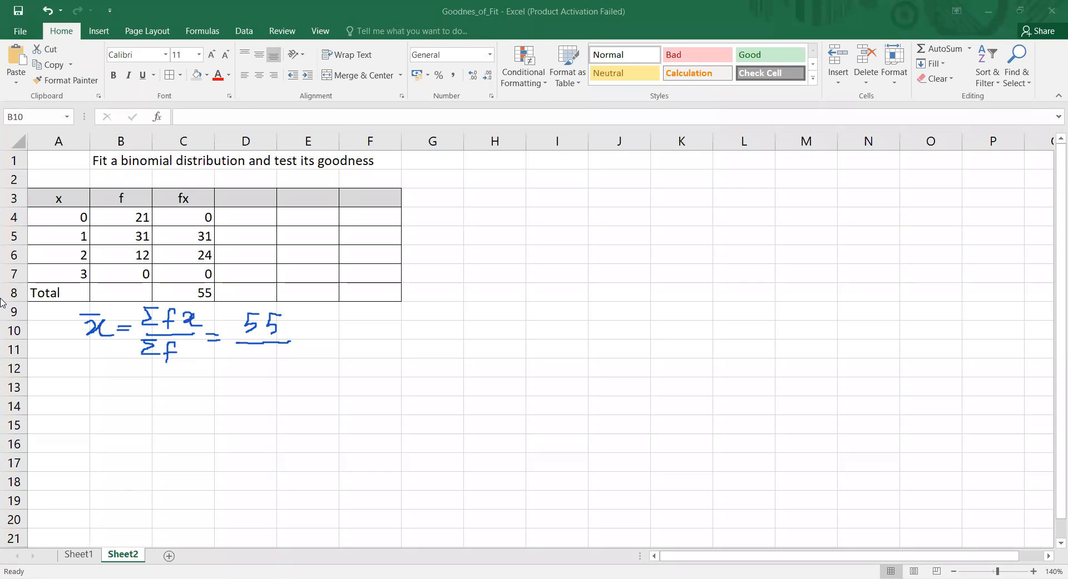
Step: Total the frequencies in B8 with an AutoSum of B4:B7 and handwrite 64 as the mean's denominator
left_click(120, 292)
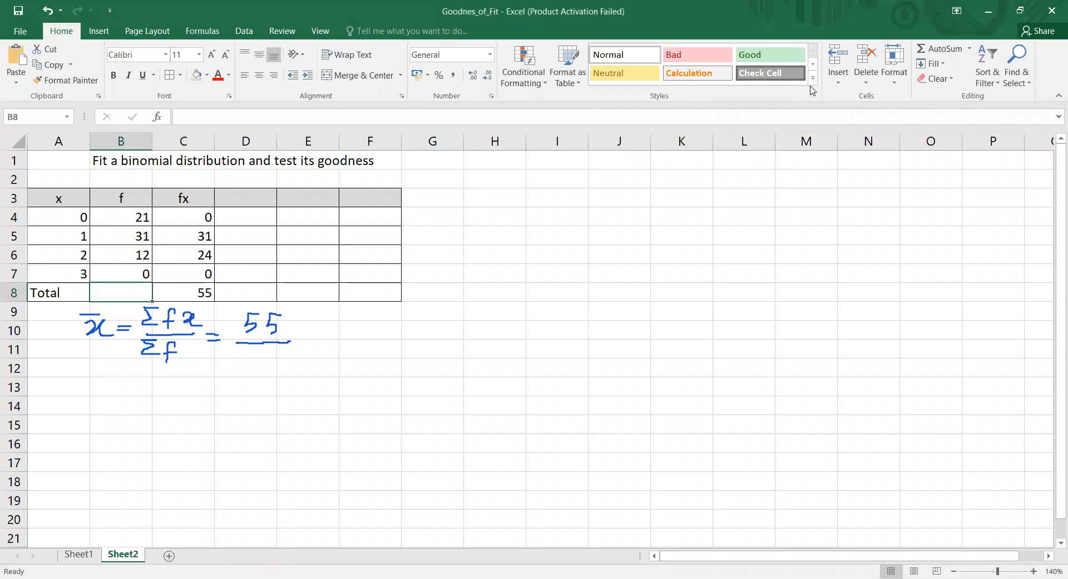
left_click(938, 51)
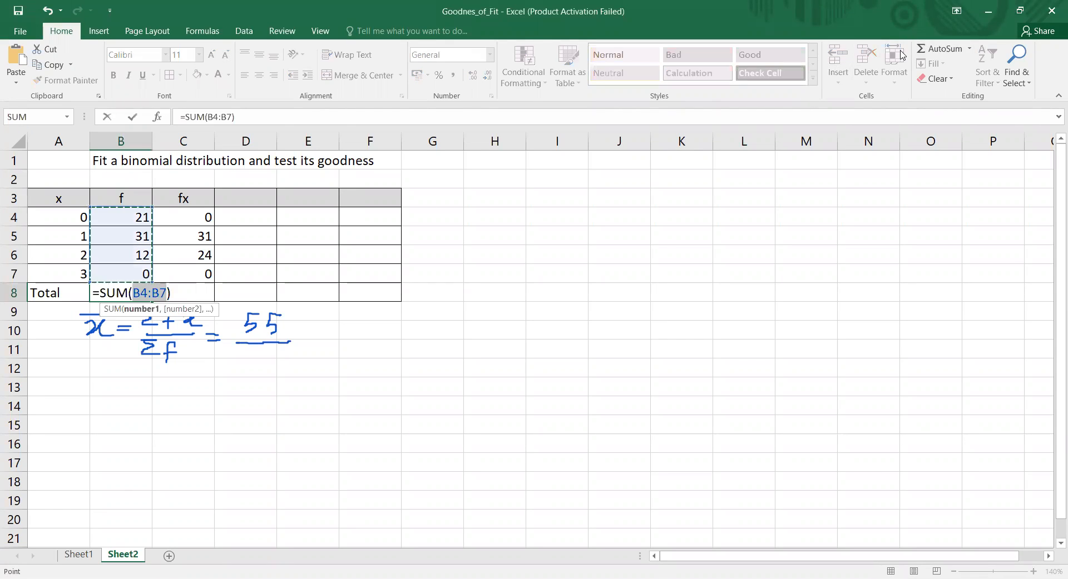
key("Return")
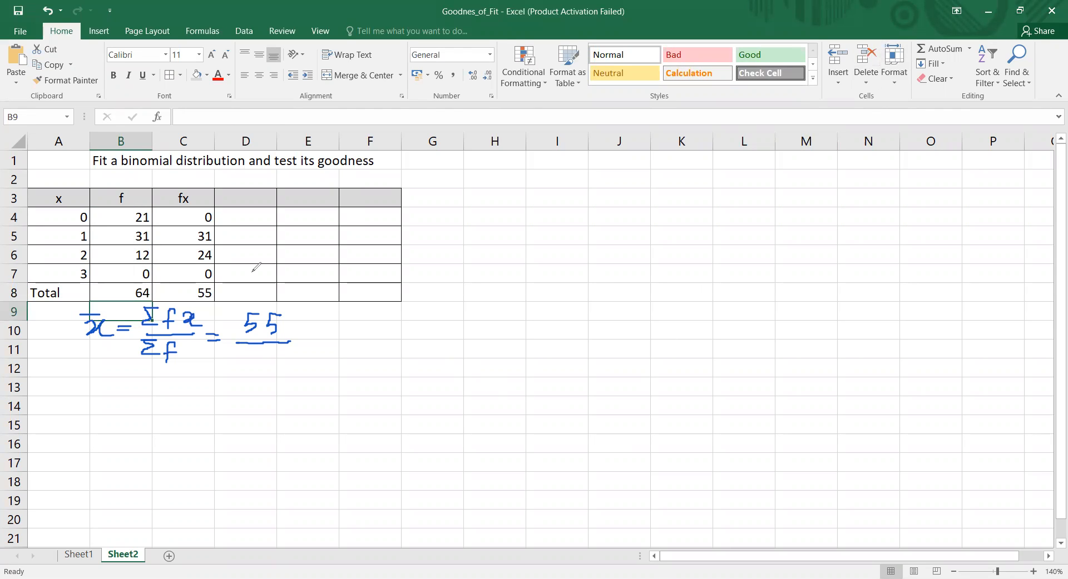
mouse_move(253, 347)
left_mouse_down()
mouse_move(246, 358)
mouse_move(285, 365)
mouse_move(279, 395)
left_mouse_up()
left_click(271, 350)
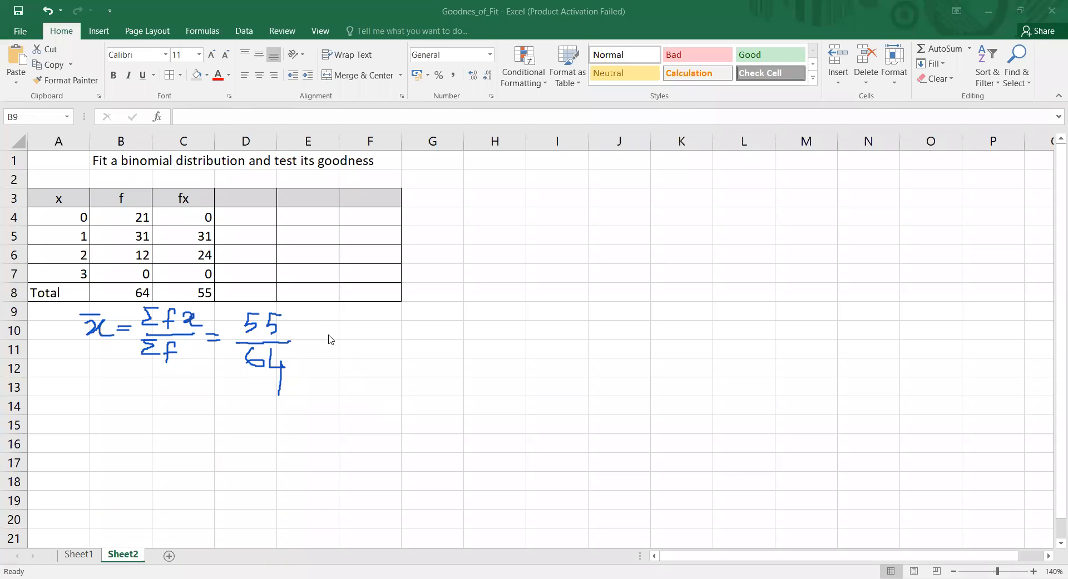
Step: Calculate the mean in F10 with the formula =55/64
left_click(398, 332)
type("=")
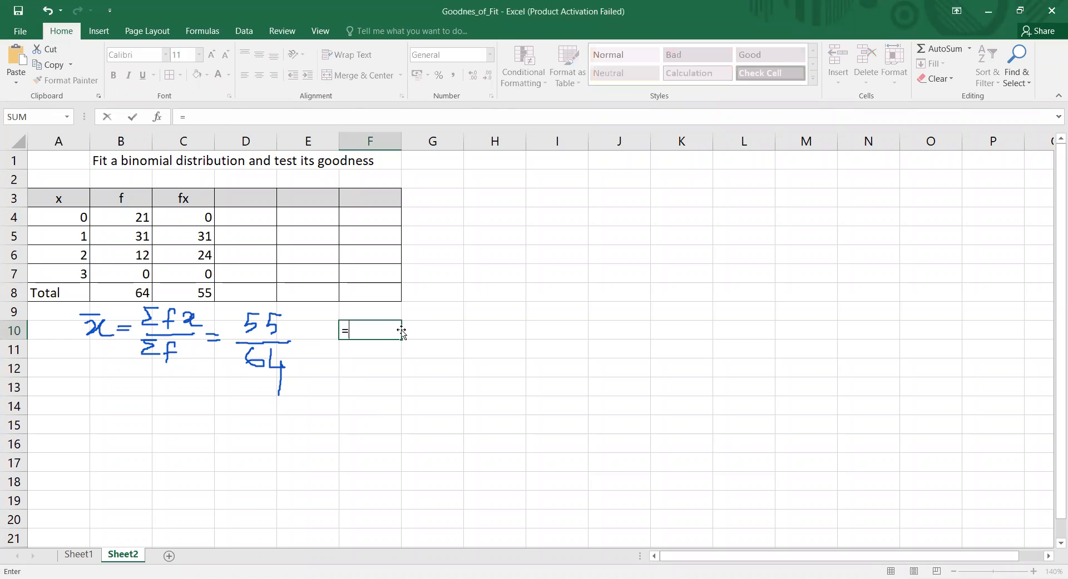
type("55/64")
key("Return")
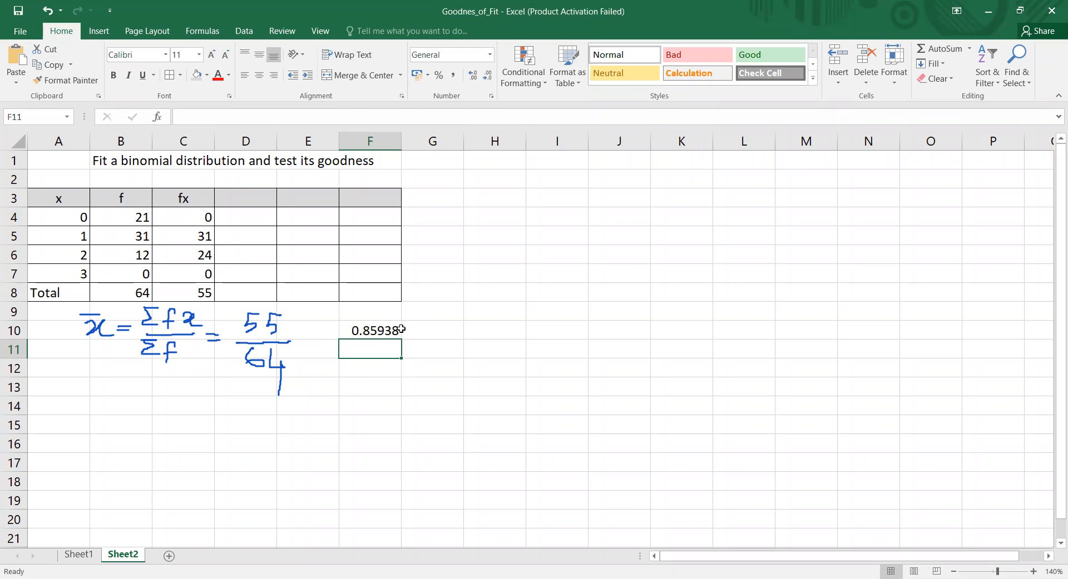
Step: Handwrite the binomial mean relation x̄ = np below the mean formula, followed by 0.8593 = 3p
left_click(468, 35)
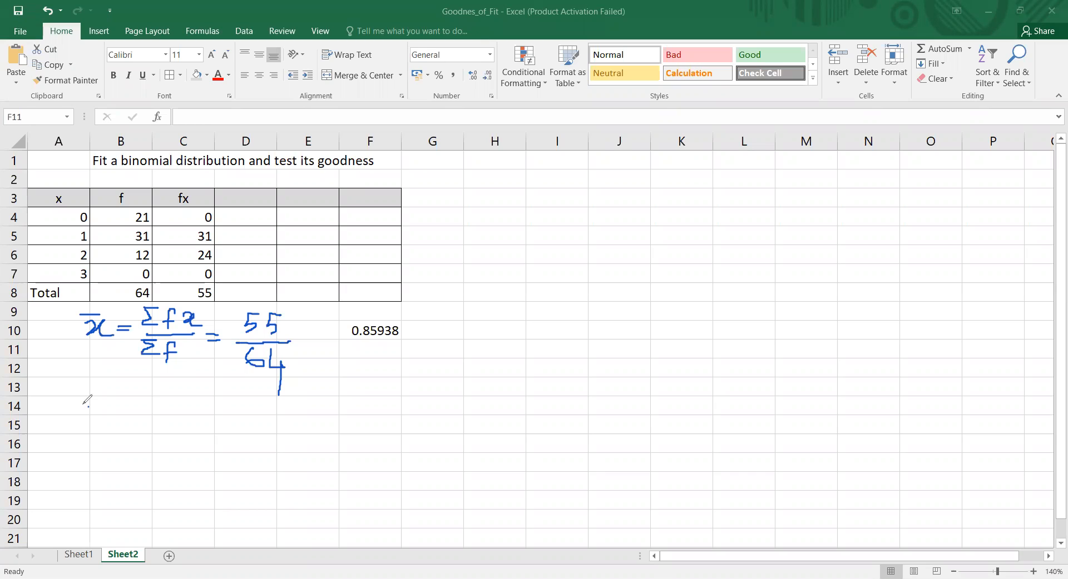
mouse_move(82, 410)
left_mouse_down()
mouse_move(105, 419)
mouse_move(92, 400)
mouse_move(130, 416)
mouse_move(149, 405)
mouse_move(185, 424)
mouse_move(196, 394)
mouse_move(188, 402)
left_mouse_up()
left_click(185, 396)
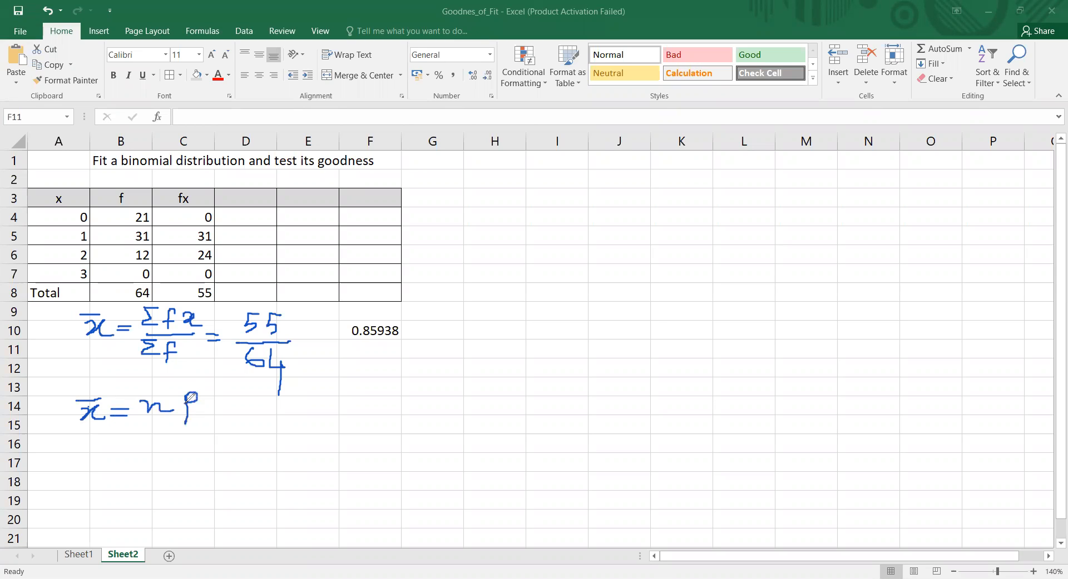
mouse_move(97, 452)
left_mouse_down()
mouse_move(88, 463)
mouse_move(167, 441)
mouse_move(159, 459)
mouse_move(182, 439)
mouse_move(183, 460)
mouse_move(268, 437)
mouse_move(266, 454)
left_mouse_up()
left_click(113, 457)
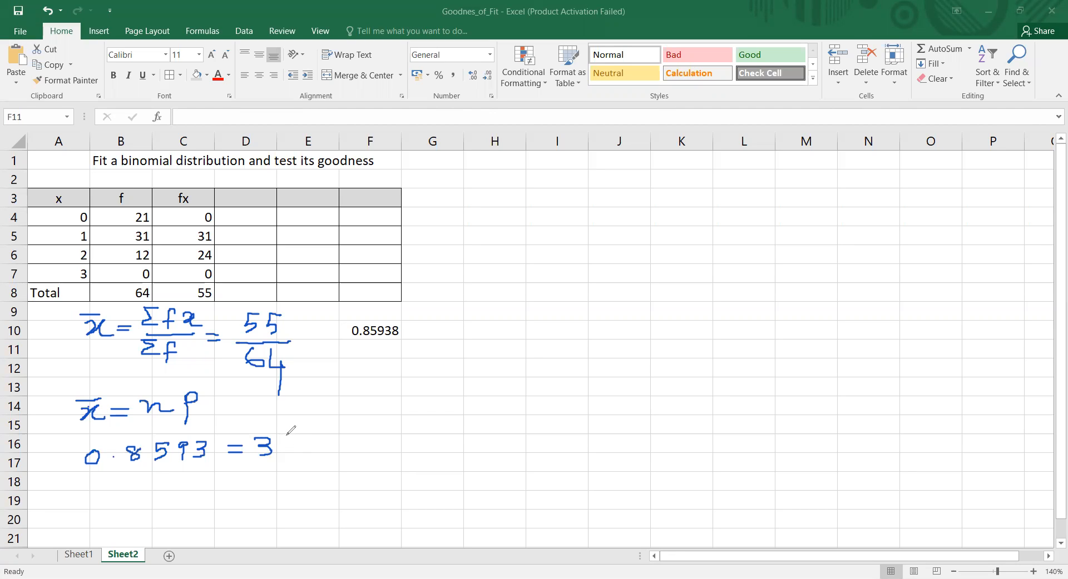
mouse_move(295, 437)
left_mouse_down()
mouse_move(294, 462)
mouse_move(296, 447)
left_mouse_up()
Step: Handwrite p = 0.893 / 3 followed by an equals sign below the line 0.8593 = 3p
mouse_move(139, 478)
left_mouse_down()
mouse_move(138, 503)
mouse_move(139, 491)
mouse_move(177, 485)
left_mouse_up()
left_click(165, 485)
mouse_move(165, 490)
left_mouse_down()
mouse_move(240, 476)
mouse_move(252, 491)
mouse_move(275, 479)
mouse_move(242, 496)
mouse_move(272, 492)
mouse_move(227, 518)
left_mouse_up()
left_click(212, 482)
left_click_drag(287, 489, 299, 499)
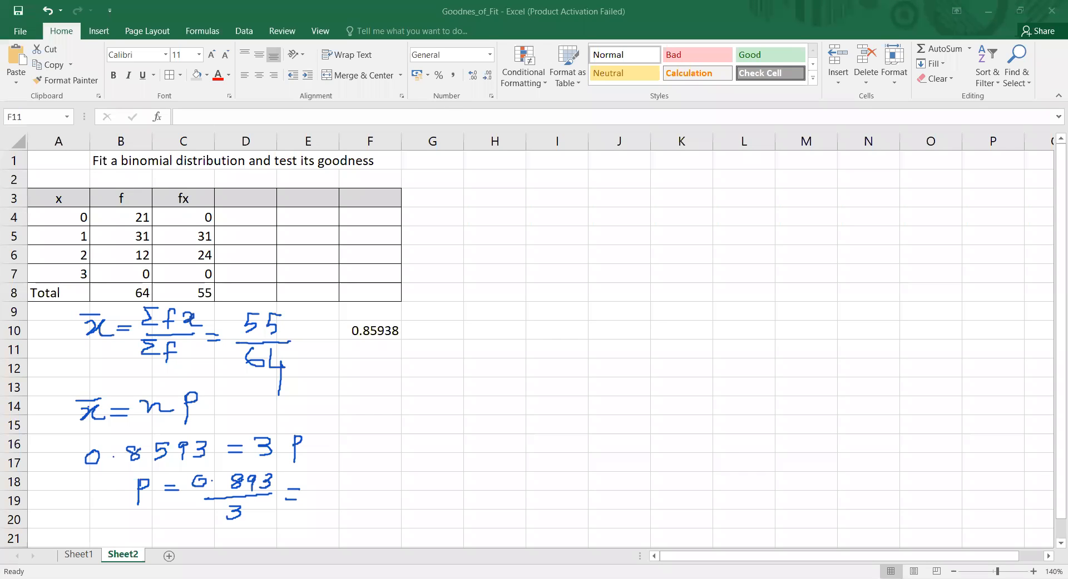
Step: Calculate the success probability p in F18 with the formula =0.893/3
left_click(350, 481)
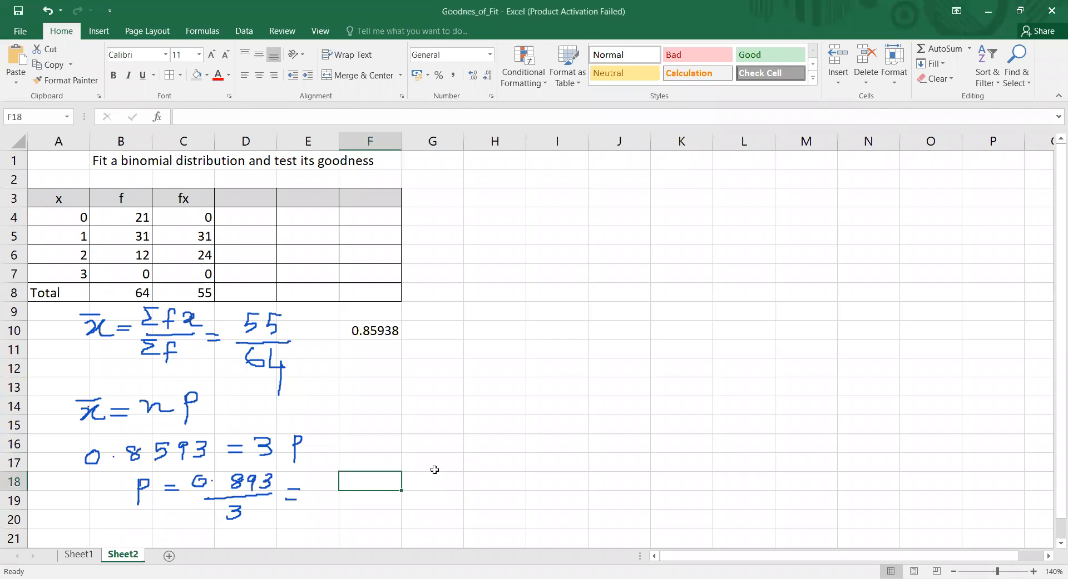
type("=0.8")
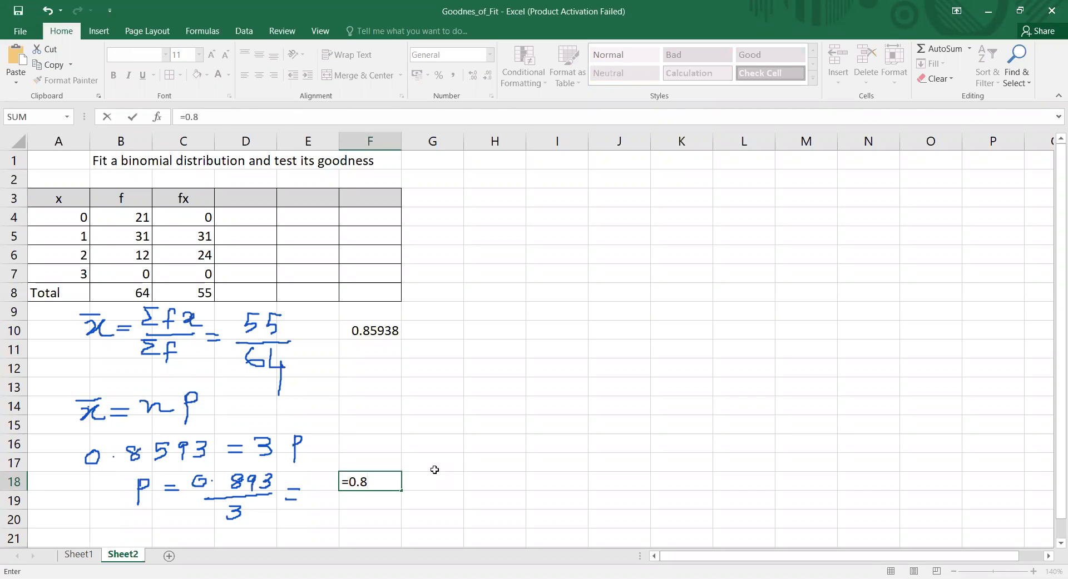
type("93/3")
key("Return")
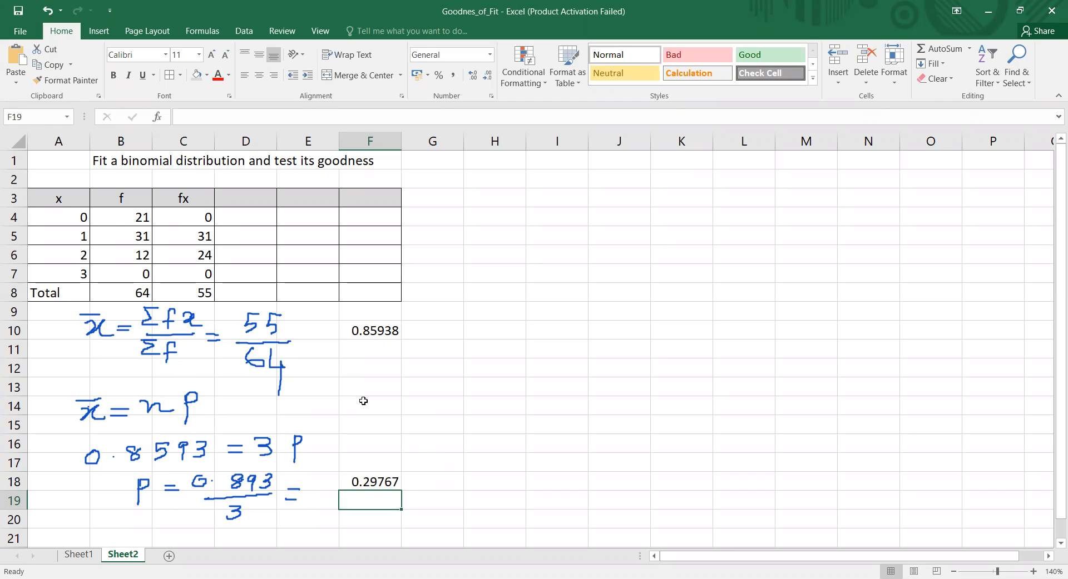
Step: Handwrite the fitted binomial distribution as b(x; 3, 0.29767) below the calculated probability in F18
left_click(319, 71)
left_click(342, 529)
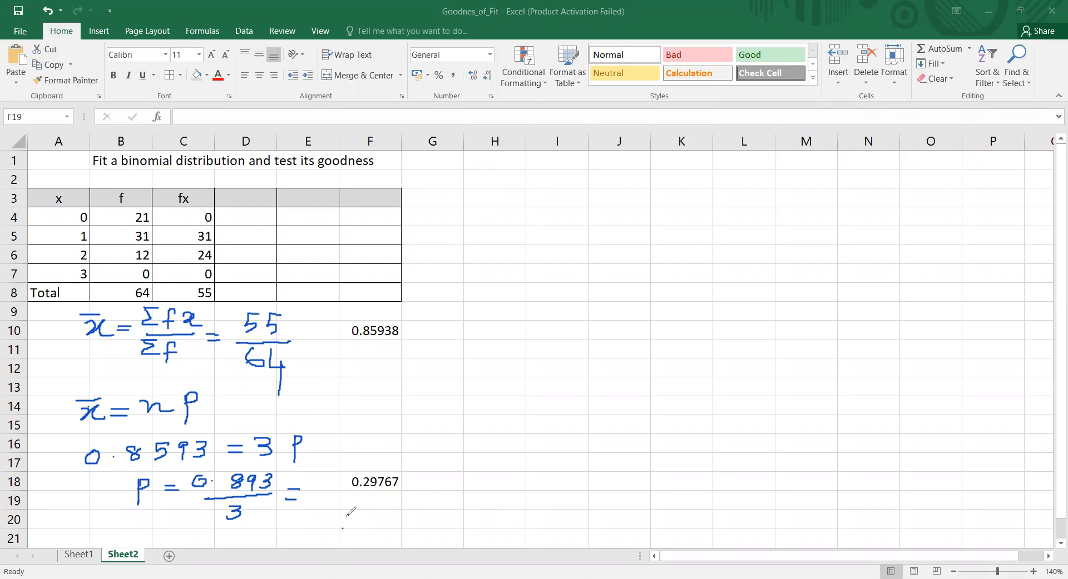
mouse_move(341, 511)
left_mouse_down()
mouse_move(344, 534)
mouse_move(359, 528)
mouse_move(345, 534)
mouse_move(380, 544)
mouse_move(396, 512)
mouse_move(381, 534)
mouse_move(392, 518)
mouse_move(406, 537)
left_mouse_up()
left_click(407, 519)
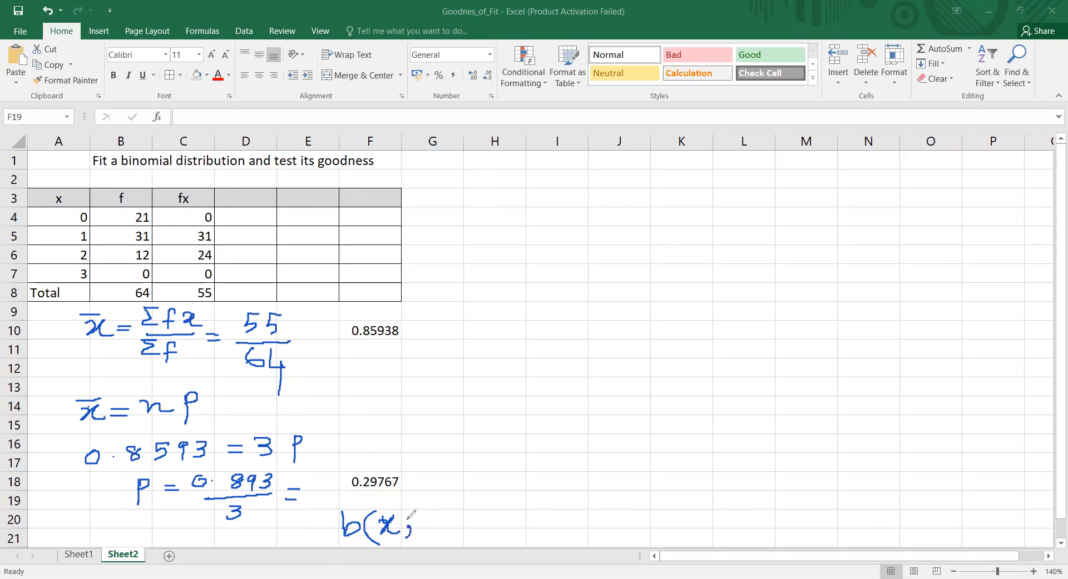
mouse_move(421, 517)
left_mouse_down()
mouse_move(436, 517)
mouse_move(440, 540)
mouse_move(463, 515)
mouse_move(483, 528)
mouse_move(556, 515)
mouse_move(550, 528)
mouse_move(570, 516)
mouse_move(553, 539)
left_mouse_up()
left_click(472, 520)
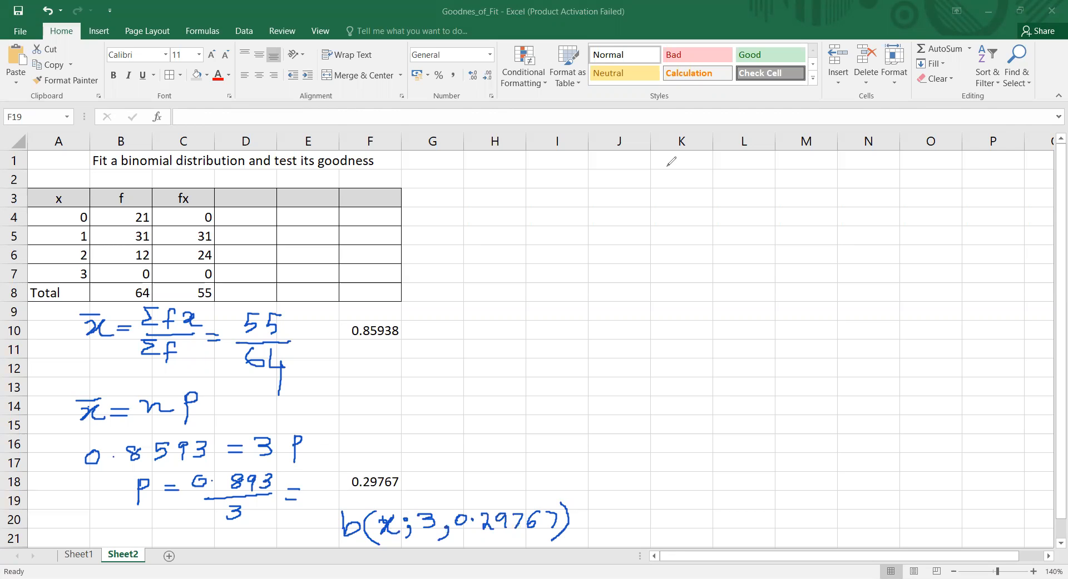
Step: Enter the column heading P(x) in D3
left_click(229, 203)
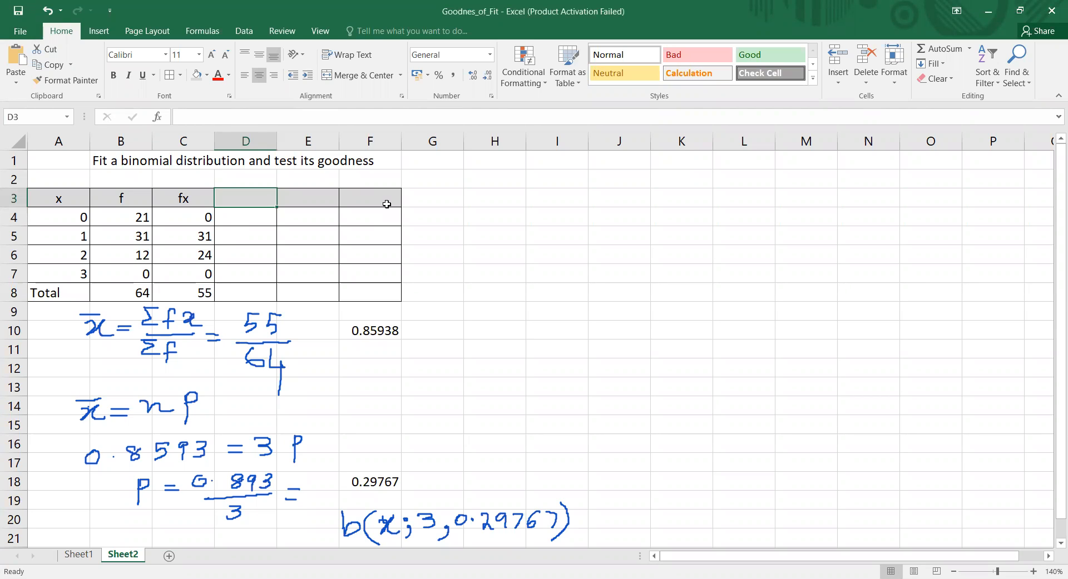
type("P9")
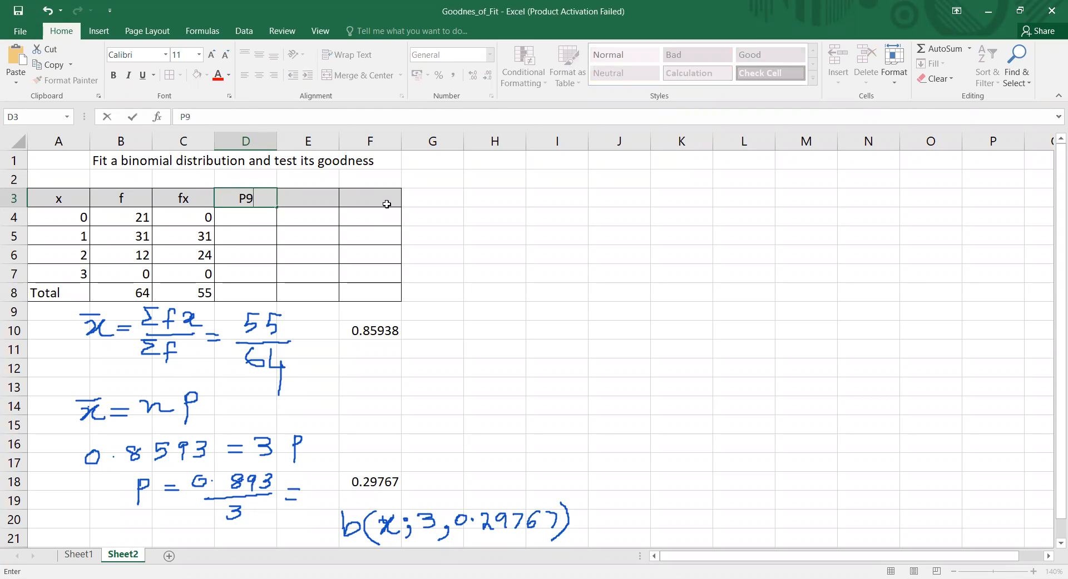
key("BackSpace")
type("(x)")
Step: Calculate the first binomial probability in D4 with the formula =BINOM.DIST(A4,3,0.29767,FALSE)
left_click(237, 221)
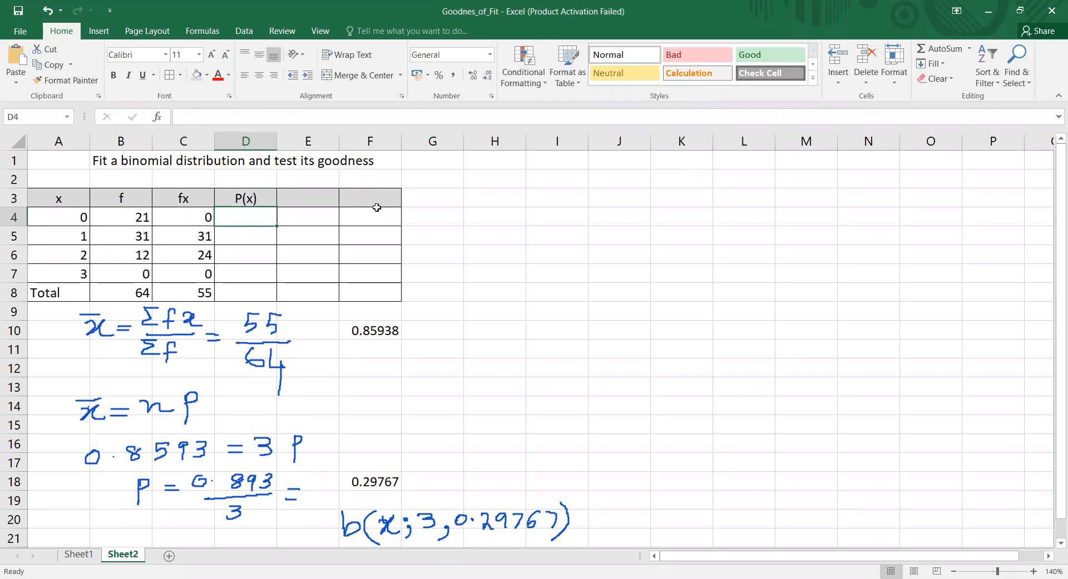
type("=")
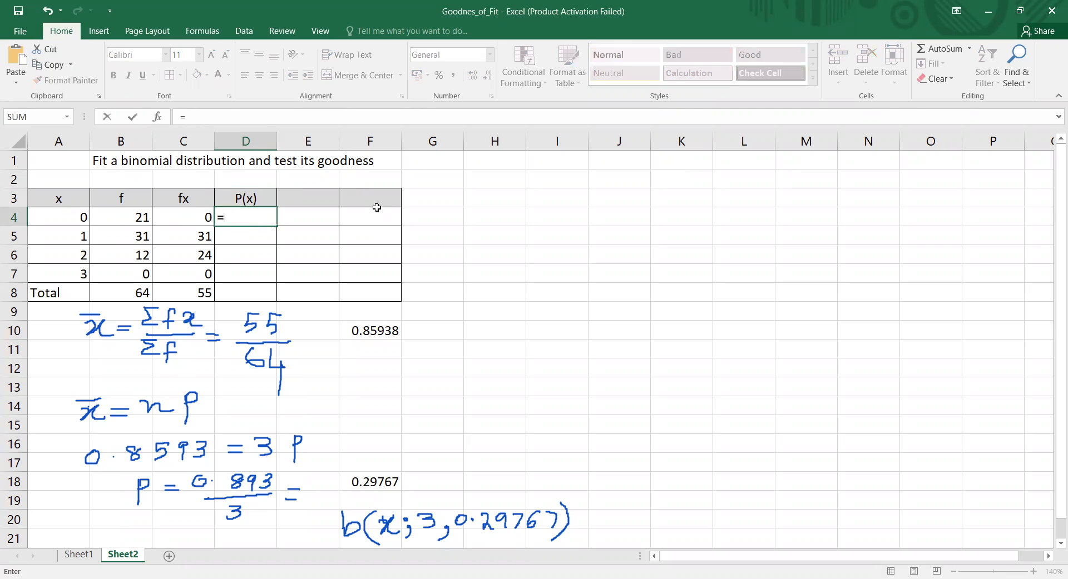
type("binom")
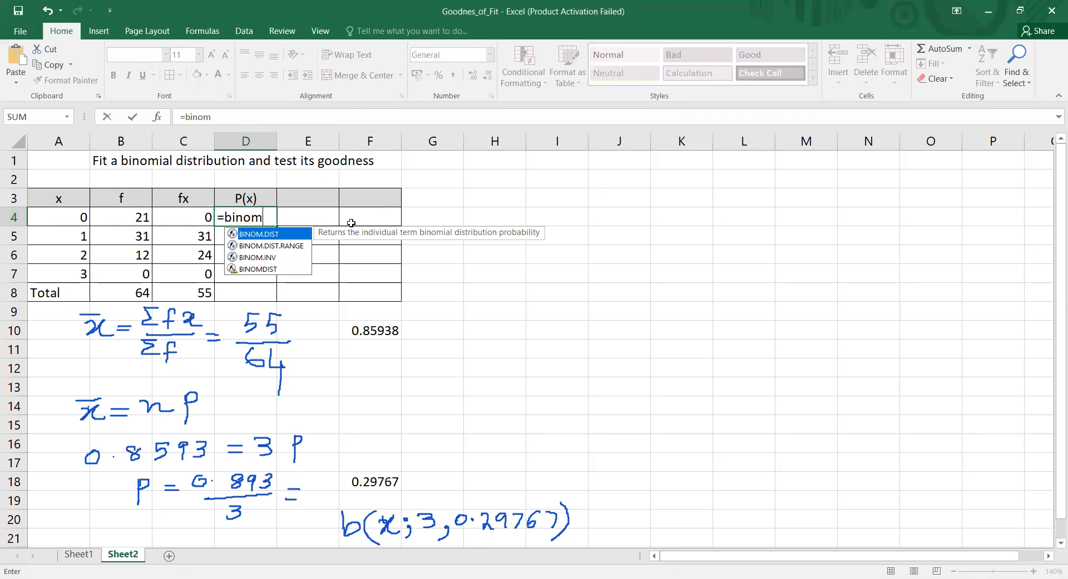
double_click(282, 234)
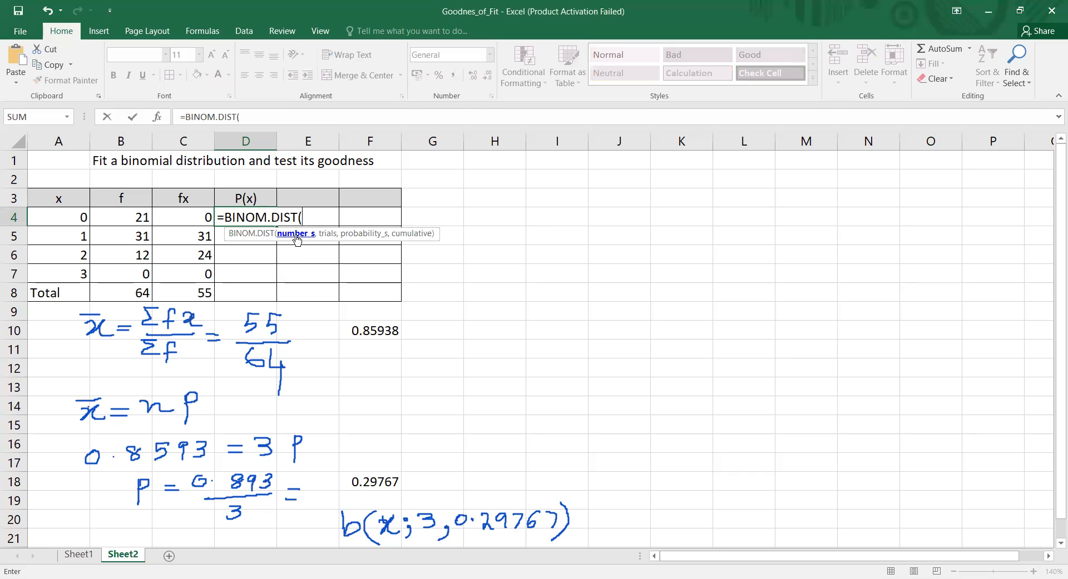
left_click(69, 219)
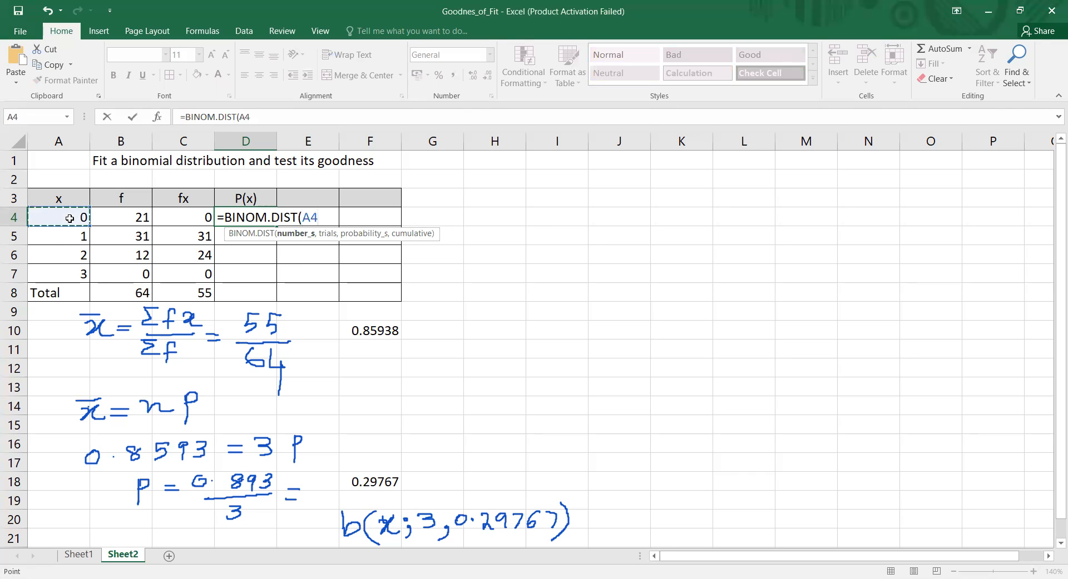
type(",")
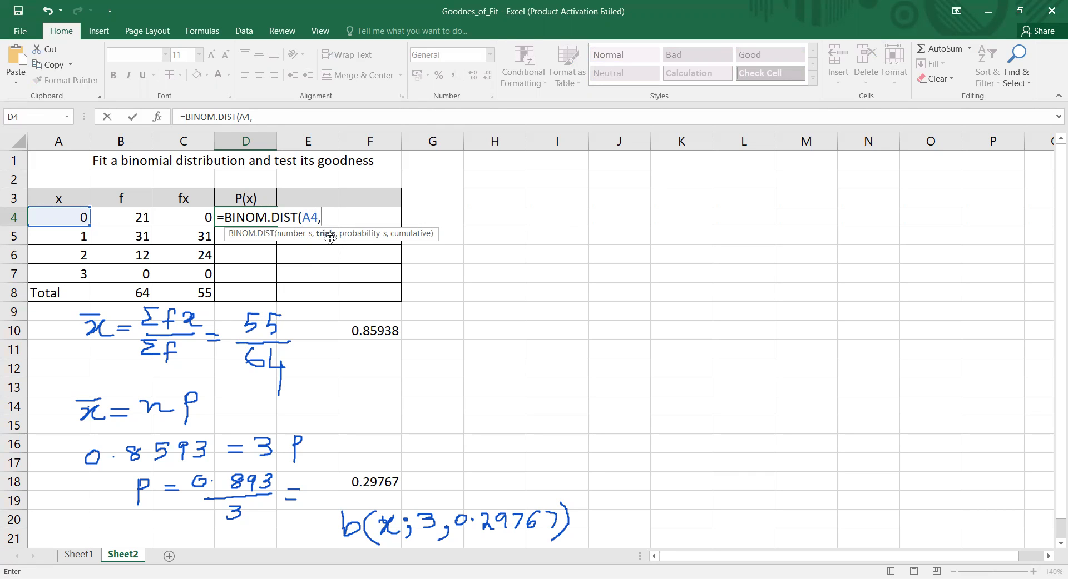
type("3,")
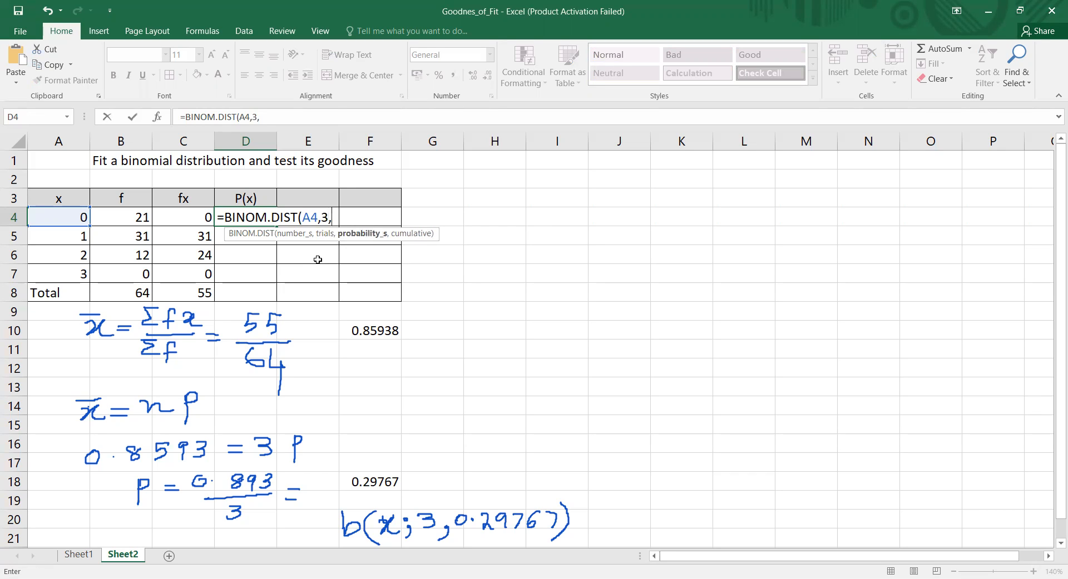
type("0.29767")
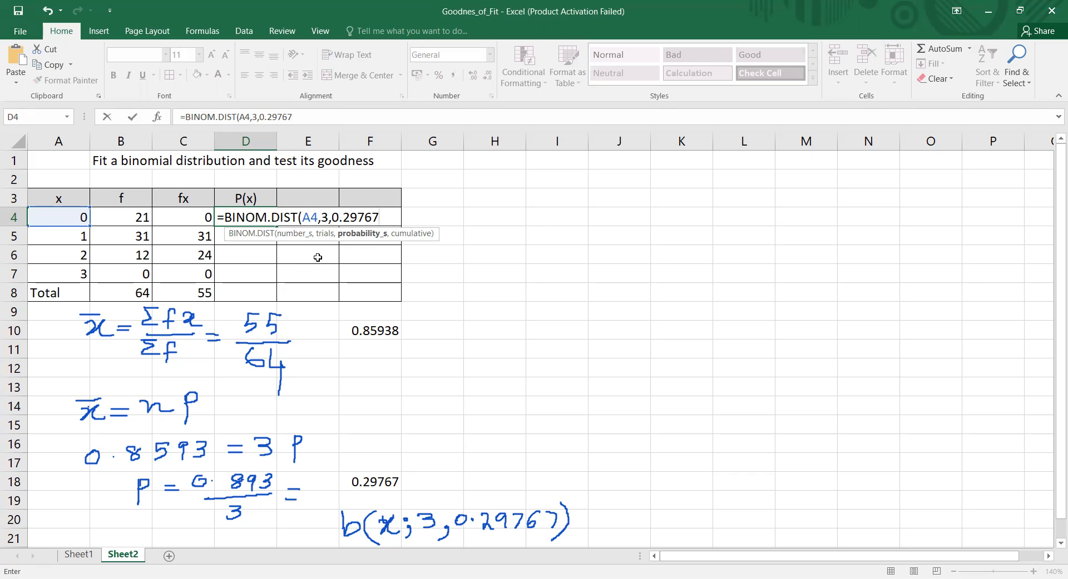
type(",")
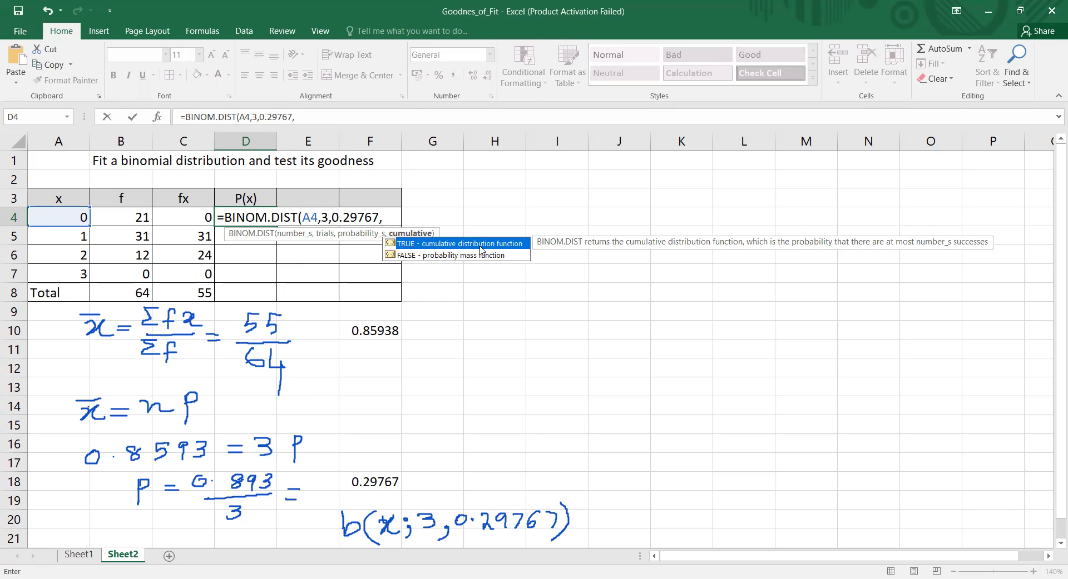
left_click(436, 257)
double_click(435, 257)
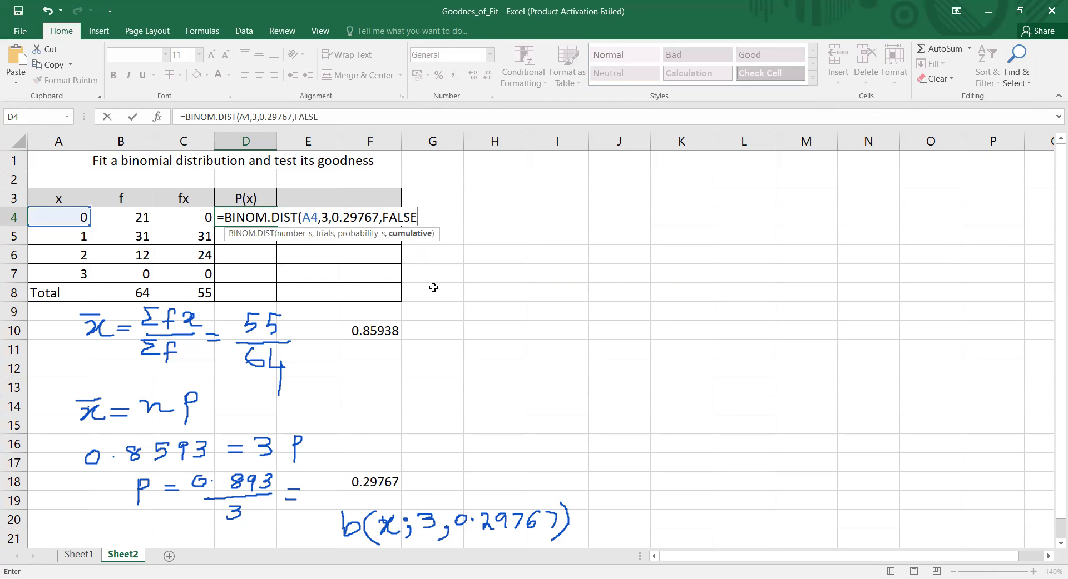
type(")")
key("Return")
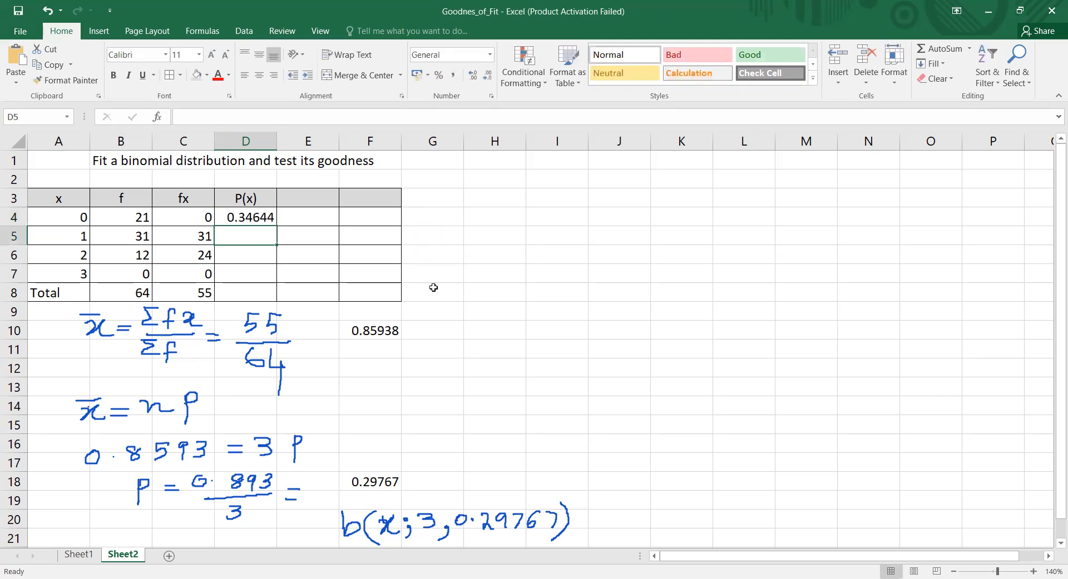
Step: Fill the D4 probability formula down to D7 and total the column in D8 with an AutoSum of D4:D7
left_click(256, 218)
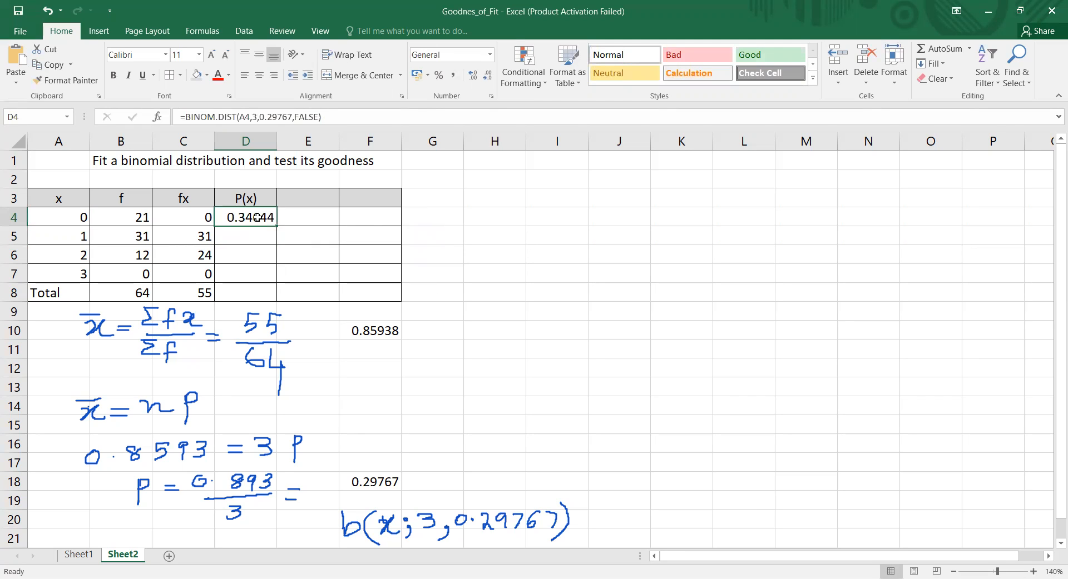
left_click_drag(275, 227, 278, 281)
left_click(239, 292)
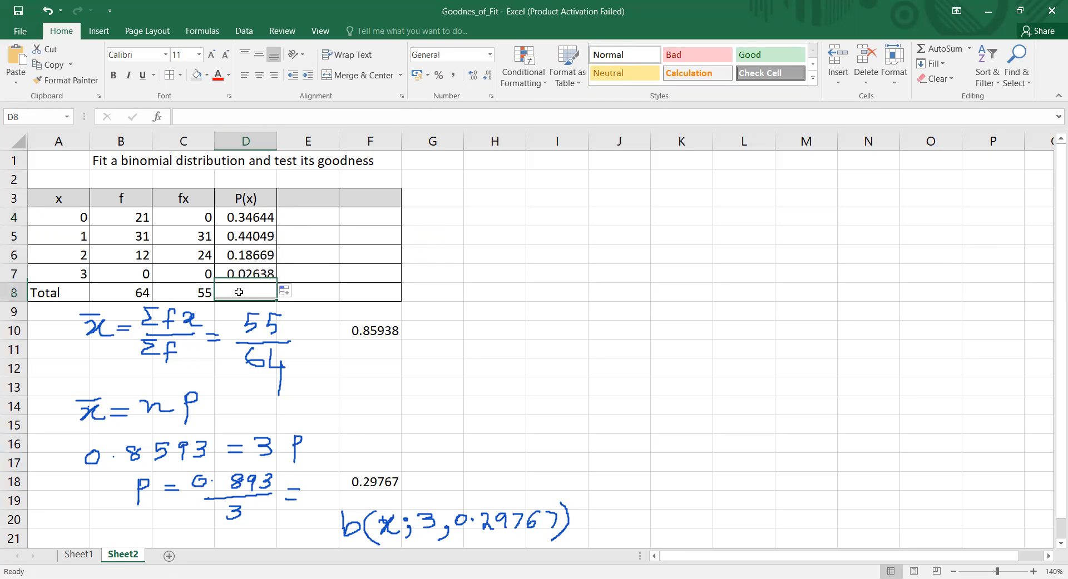
left_click(920, 53)
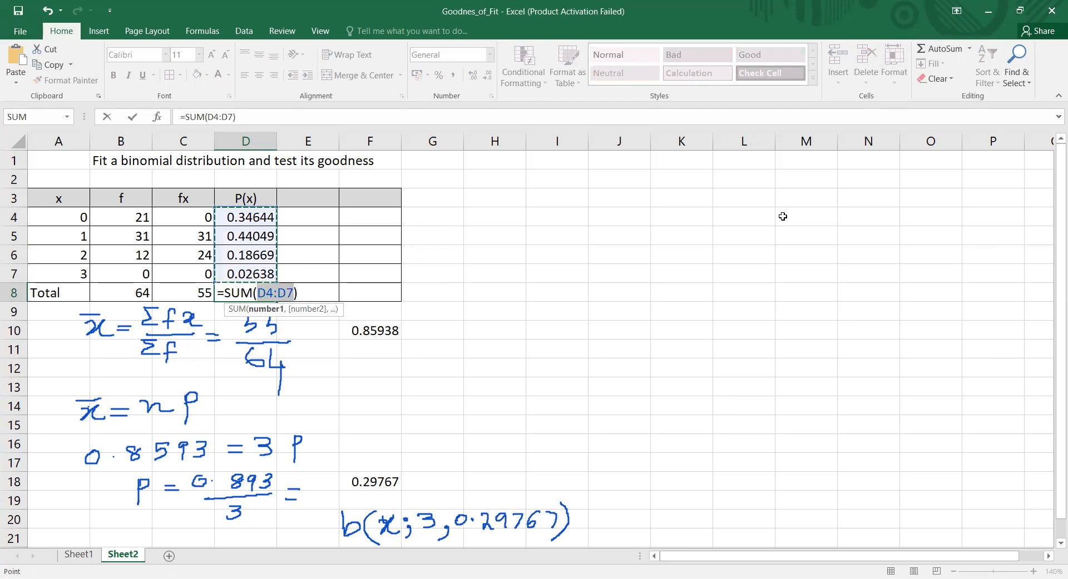
key("Return")
left_click(253, 294)
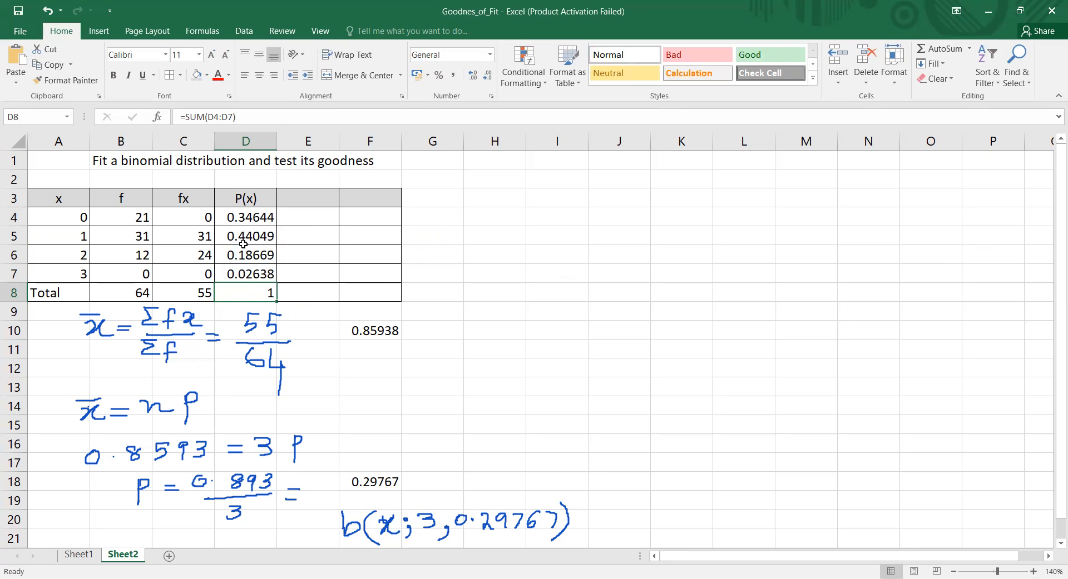
Step: Enter the heading exp f=NP(x) in E3 and widen column E to fit it
left_click(310, 202)
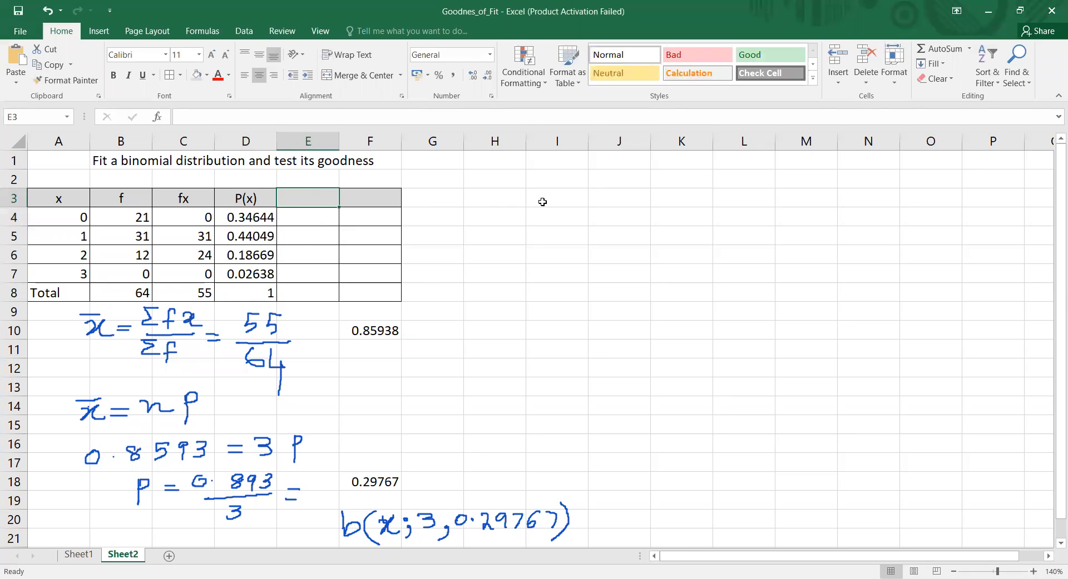
type("exp")
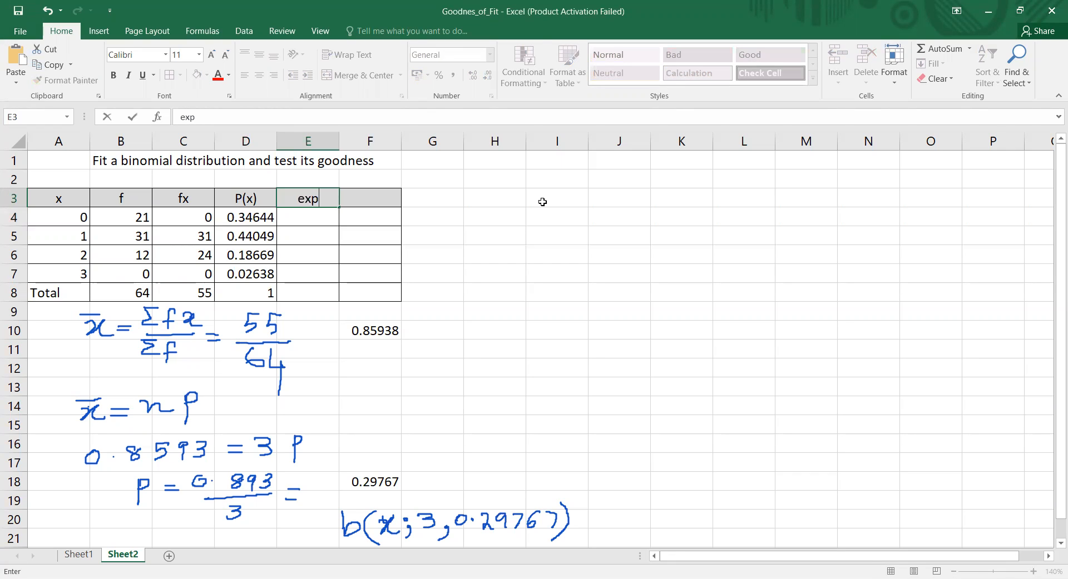
type(" f=NP(D")
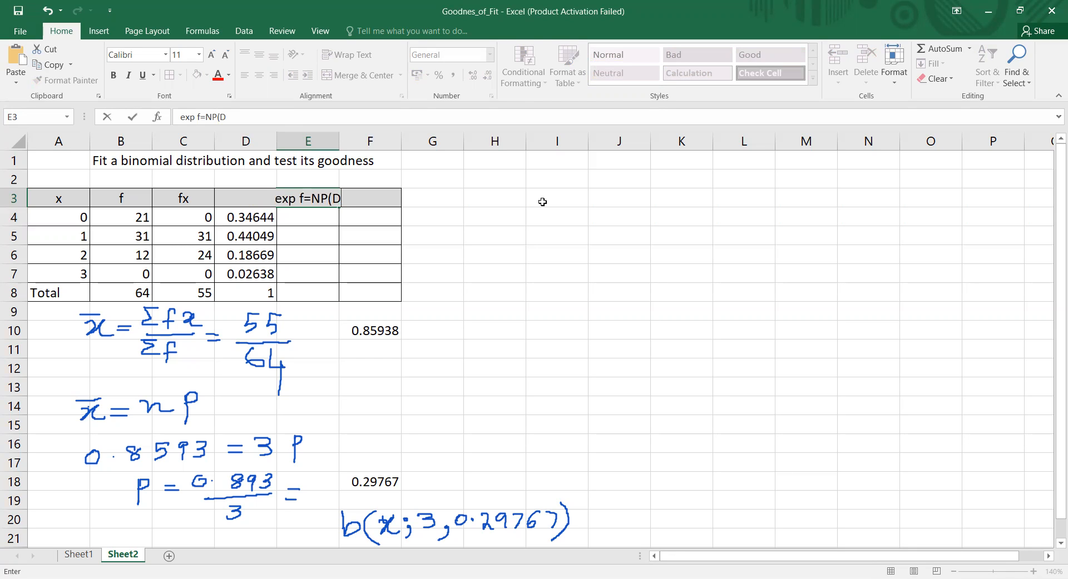
key("BackSpace")
type("x)")
left_click(477, 243)
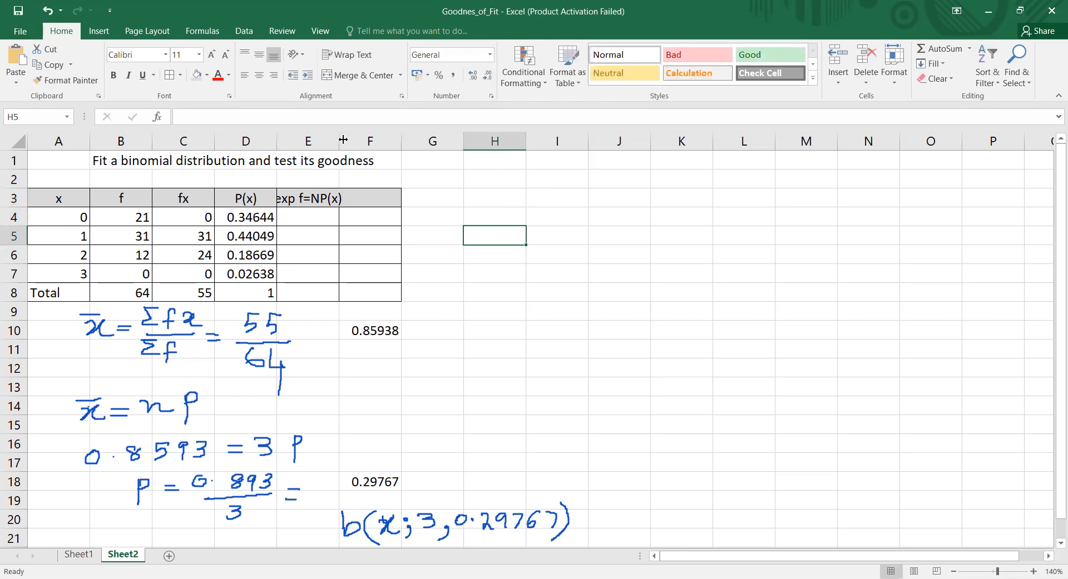
left_click_drag(340, 138, 383, 139)
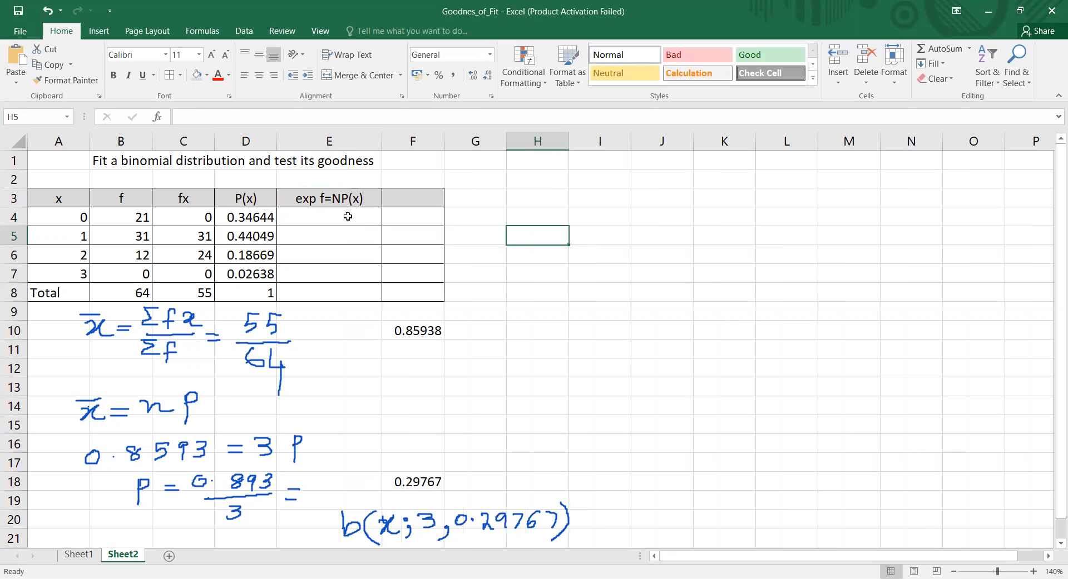
Step: Examine the total frequency in B8 and the handwritten binomial parameters needed for the expected-frequency calculation
left_click(347, 217)
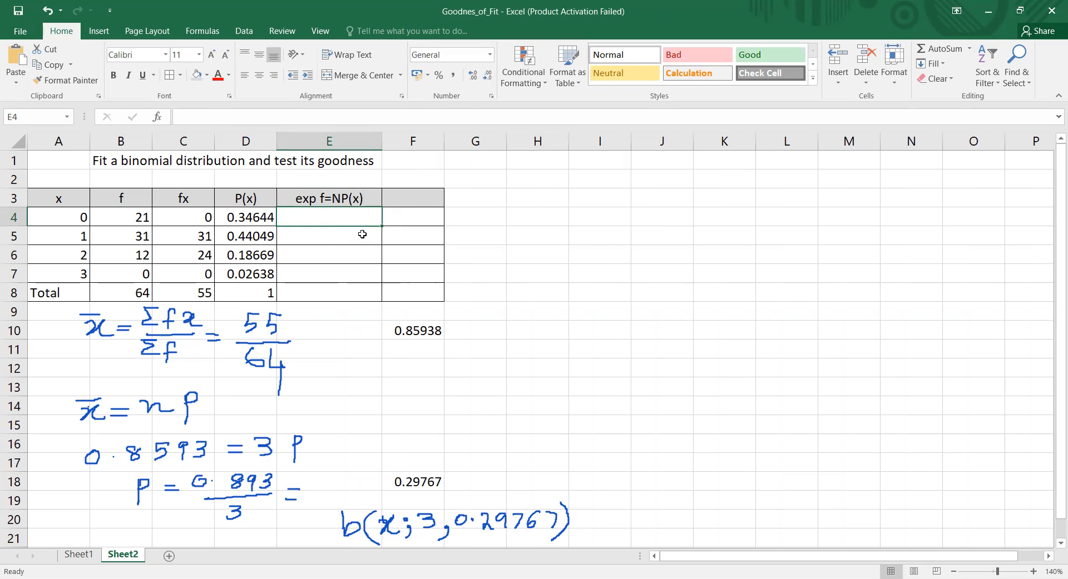
left_click(143, 293)
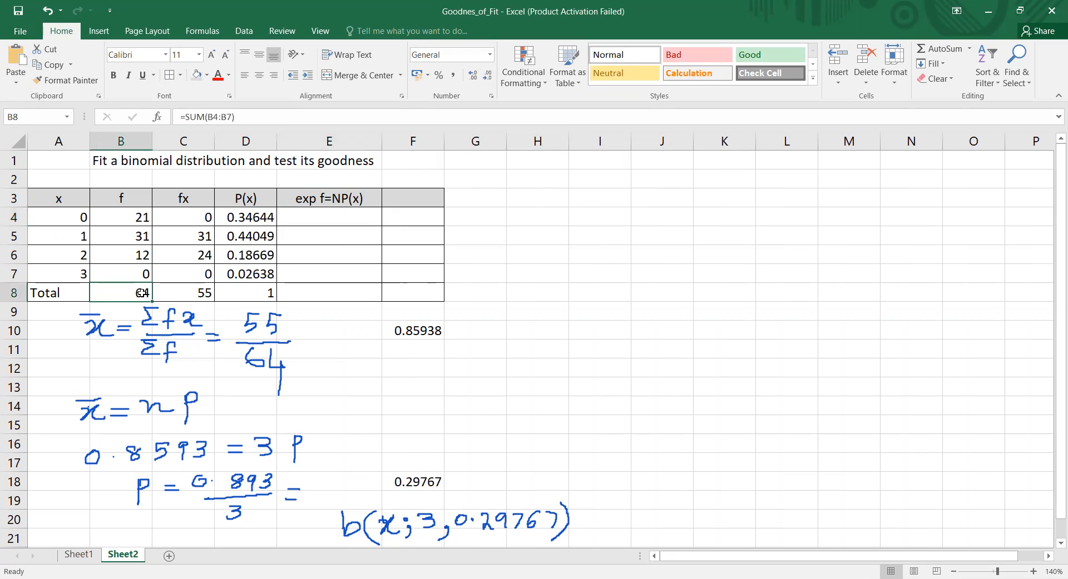
left_click(357, 219)
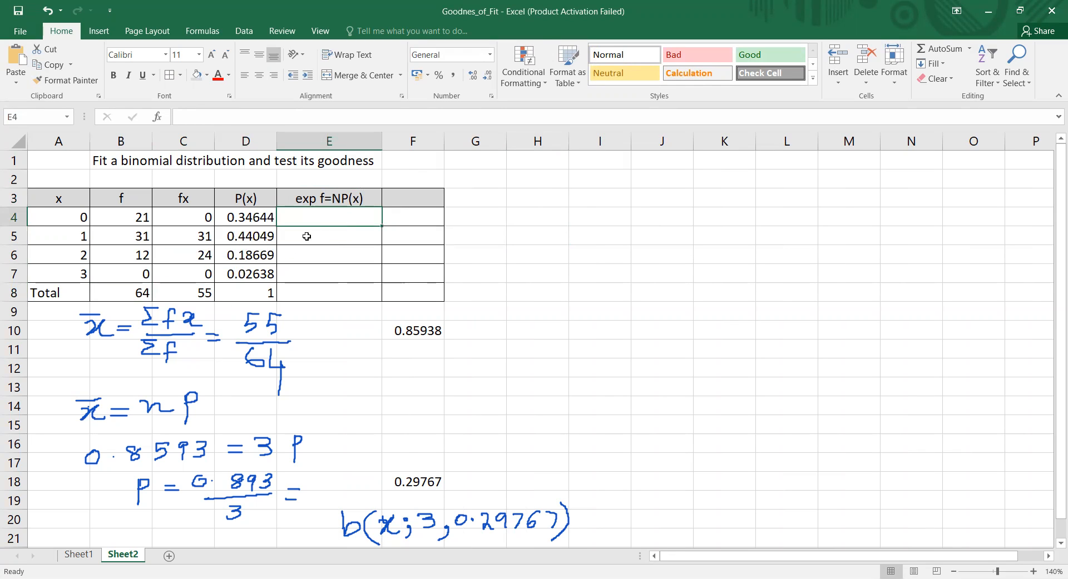
left_click(137, 290)
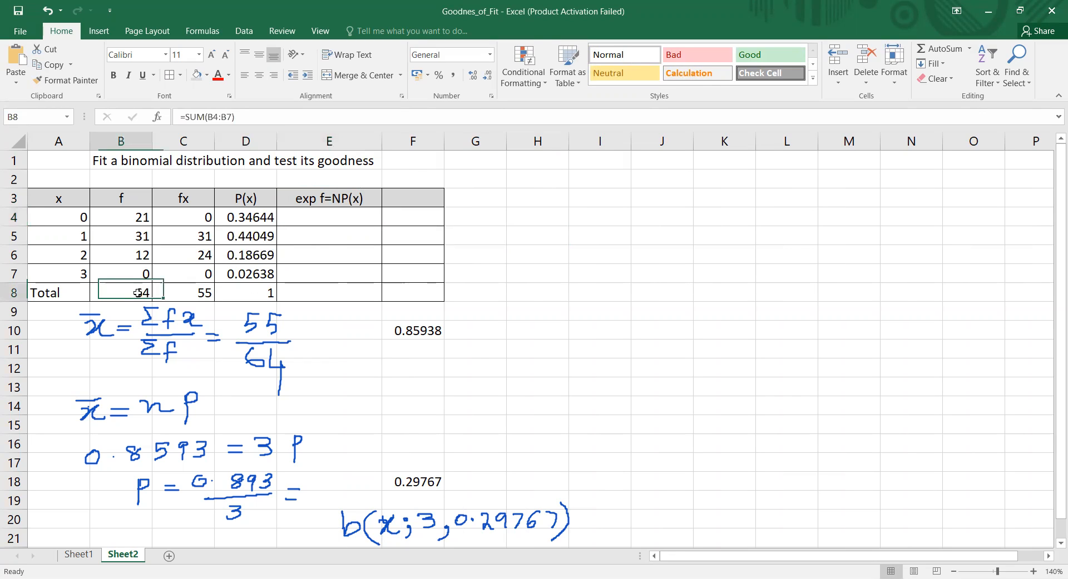
left_click(302, 213)
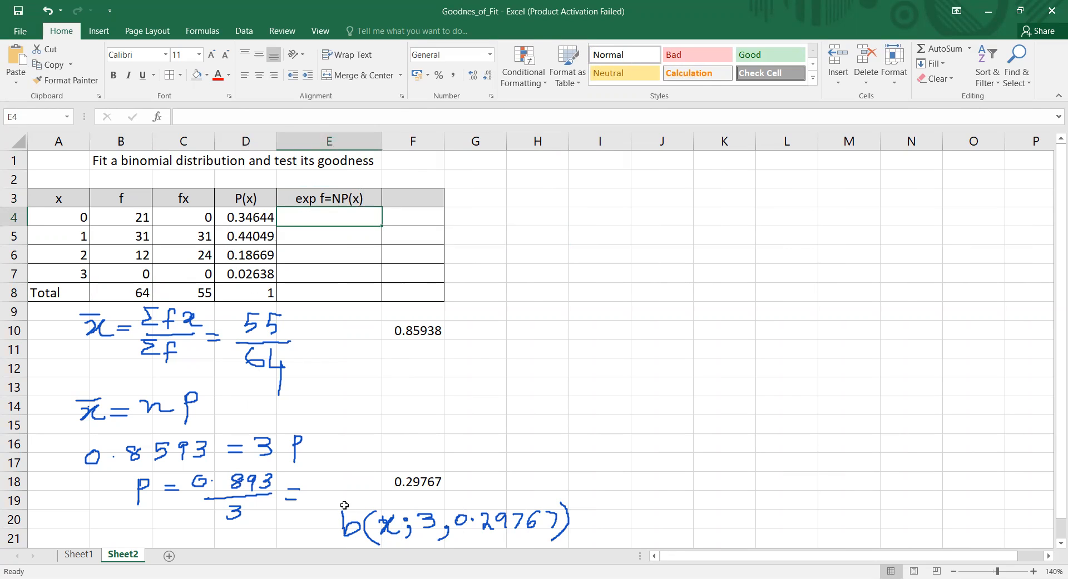
left_click(430, 525)
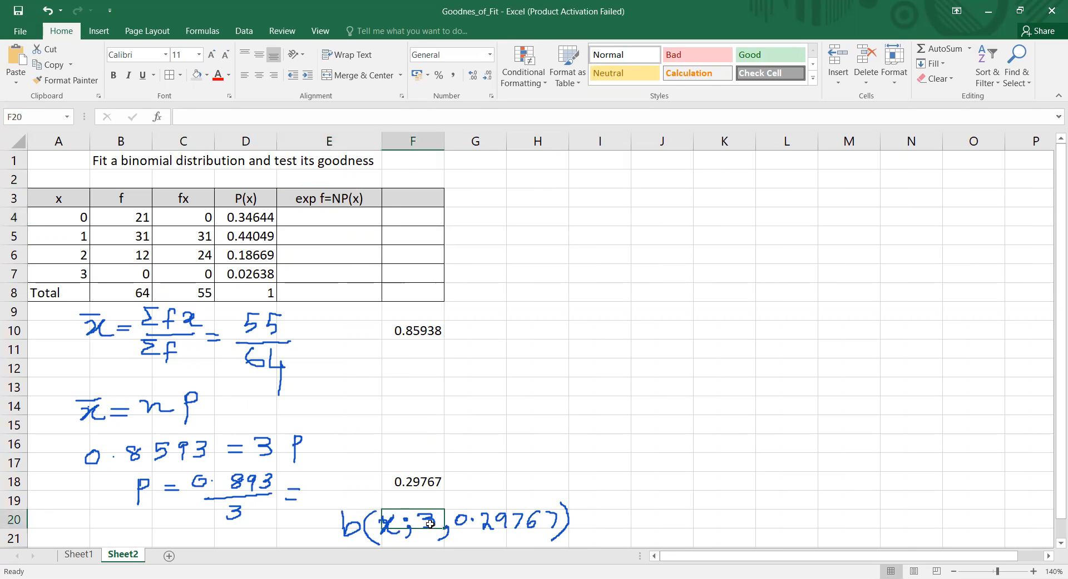
left_click(83, 276)
left_click(417, 516)
Step: Calculate the first expected frequency in E4 with the formula =D4*64
left_click(300, 215)
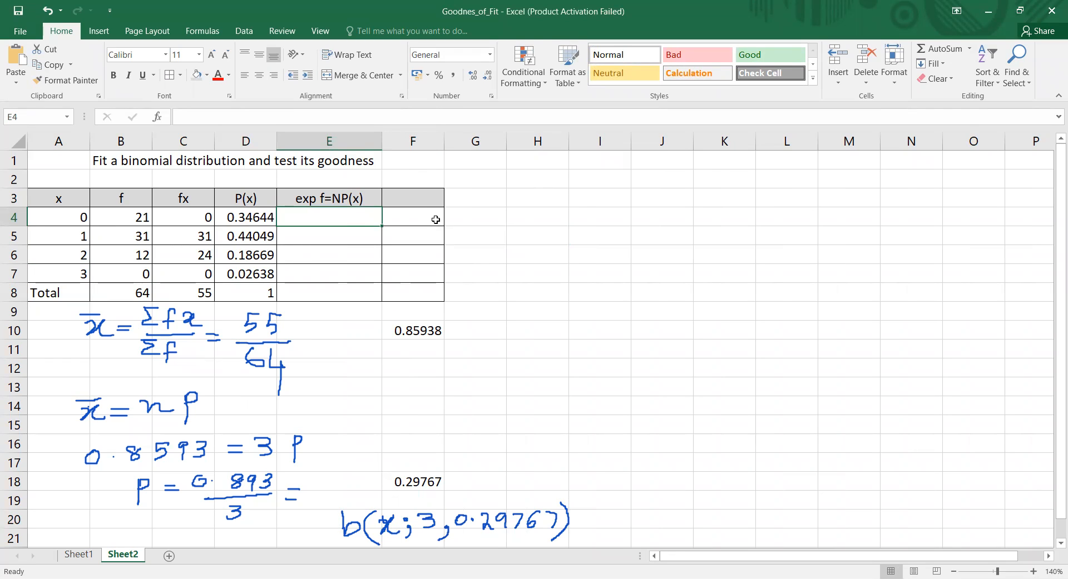
type("=")
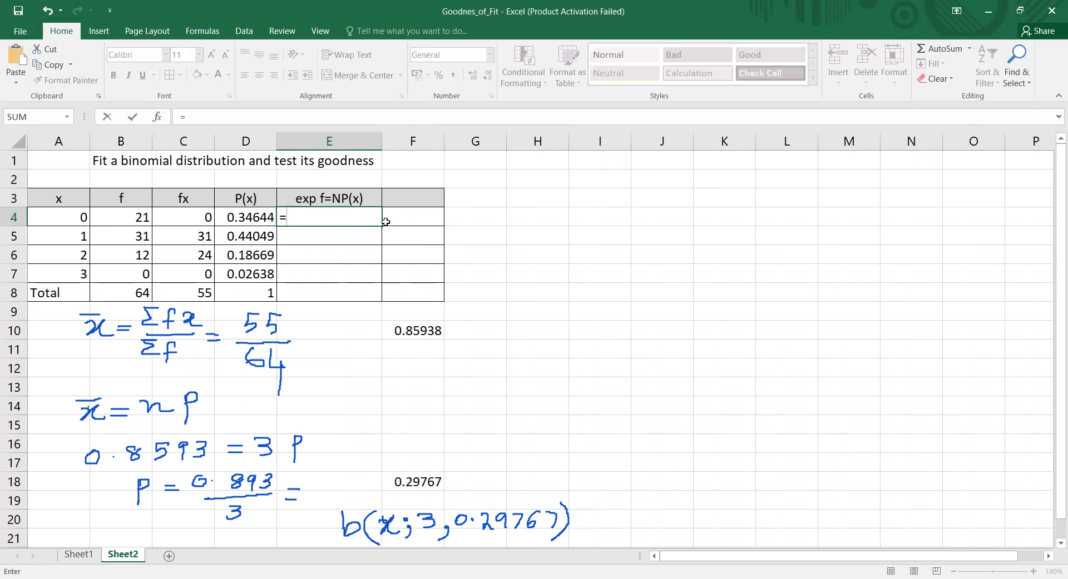
left_click(246, 211)
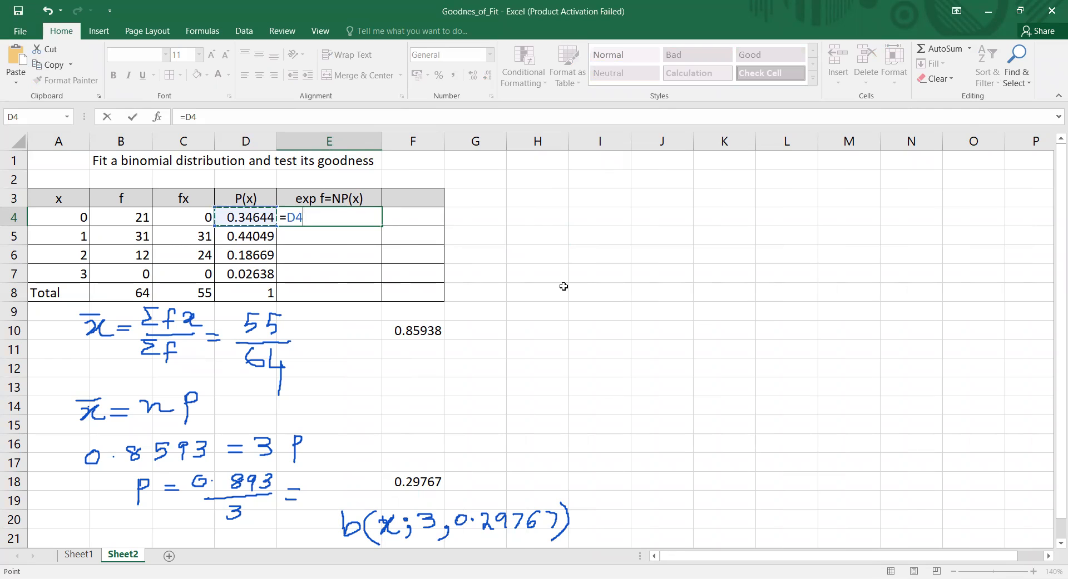
type("*64")
key("Return")
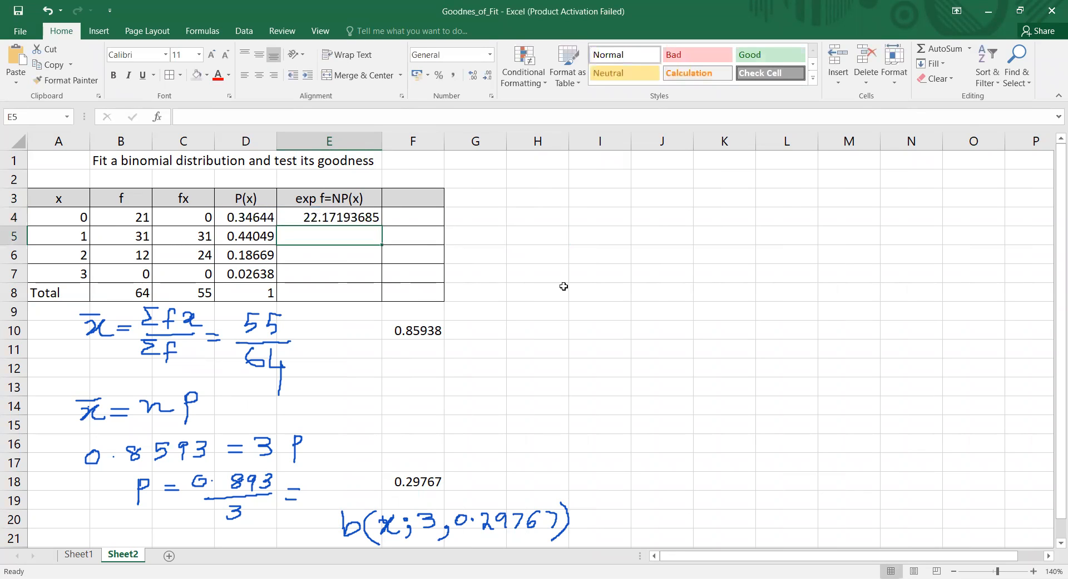
Step: Fill the E4 expected-frequency formula down to E7
left_click(342, 216)
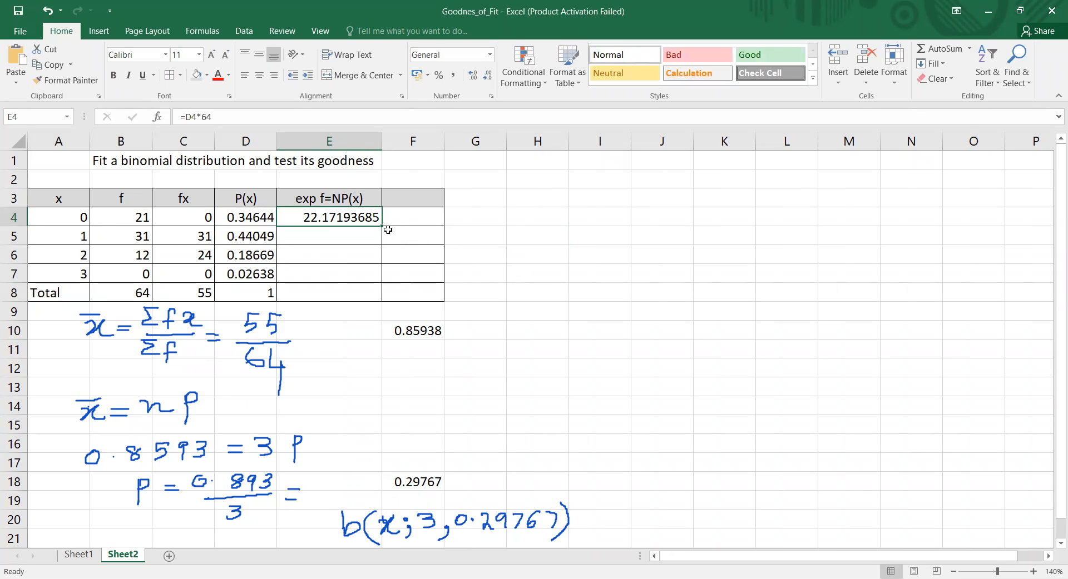
left_click_drag(382, 226, 385, 275)
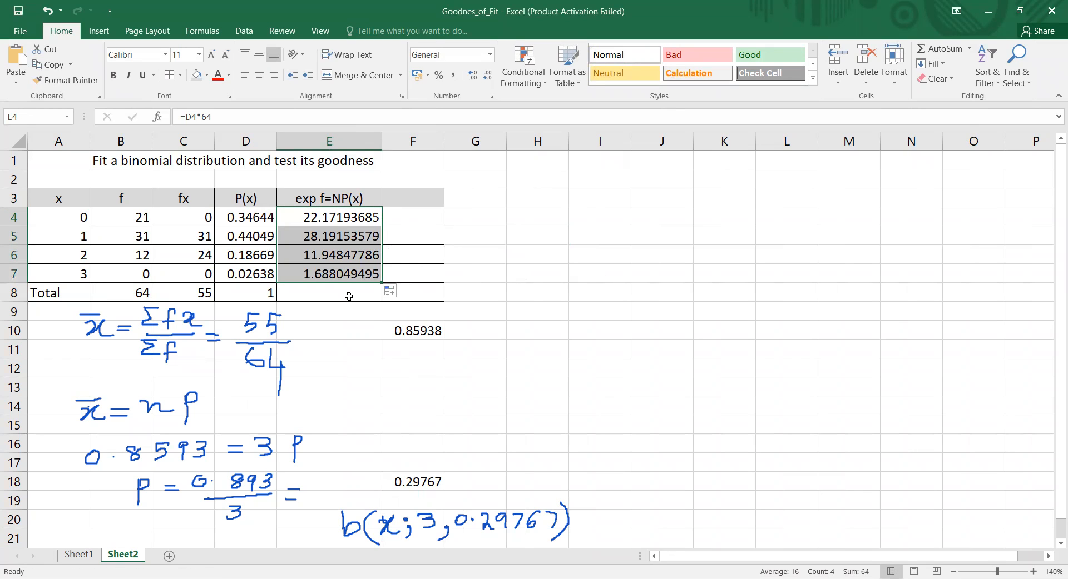
left_click(509, 258)
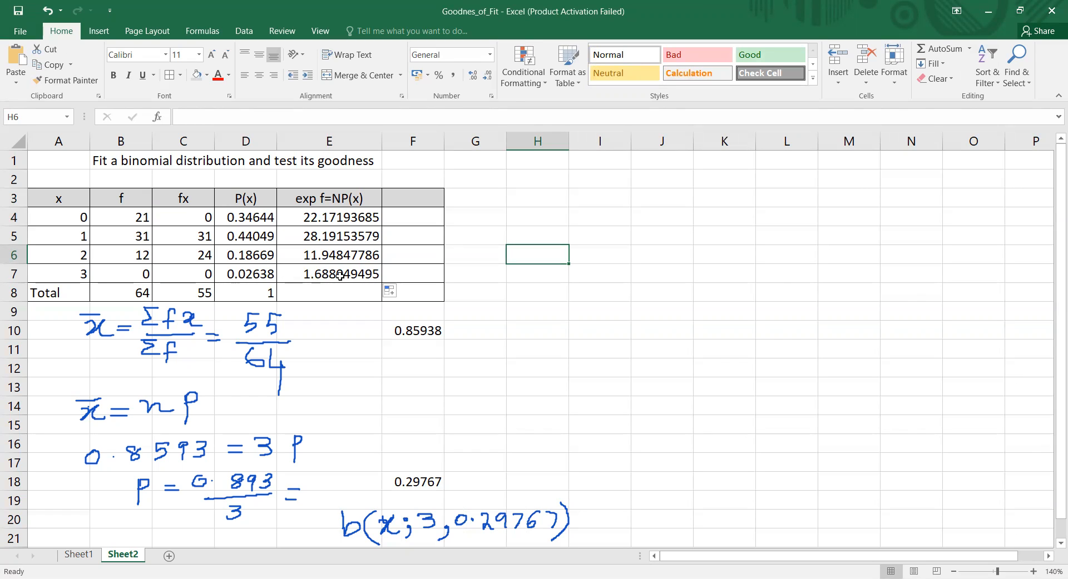
Step: Examine the expected frequencies in E4:E7, focusing on the last two classes in E6:E7
left_click_drag(332, 259, 332, 275)
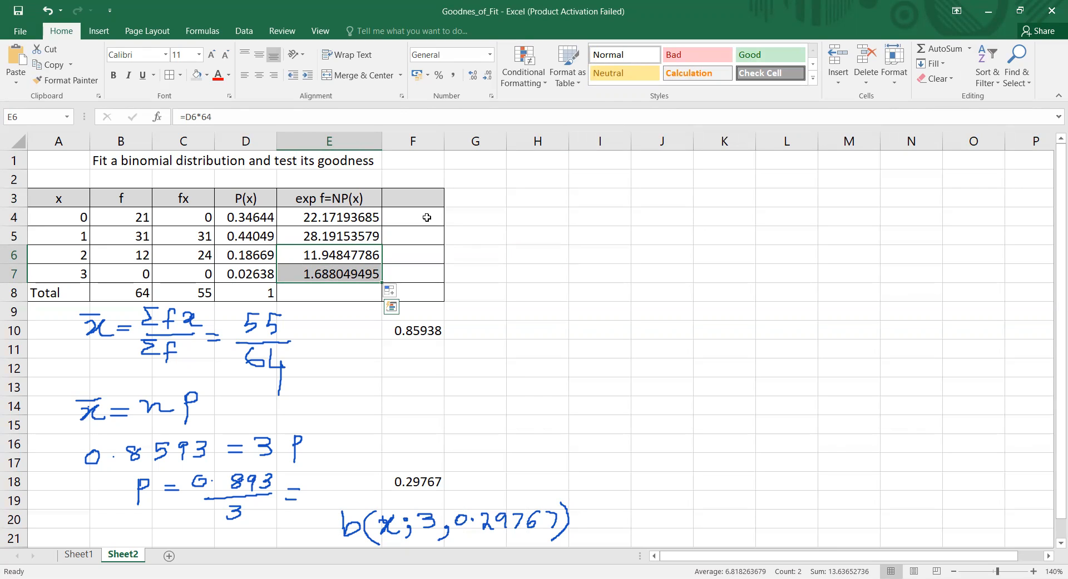
left_click(335, 276)
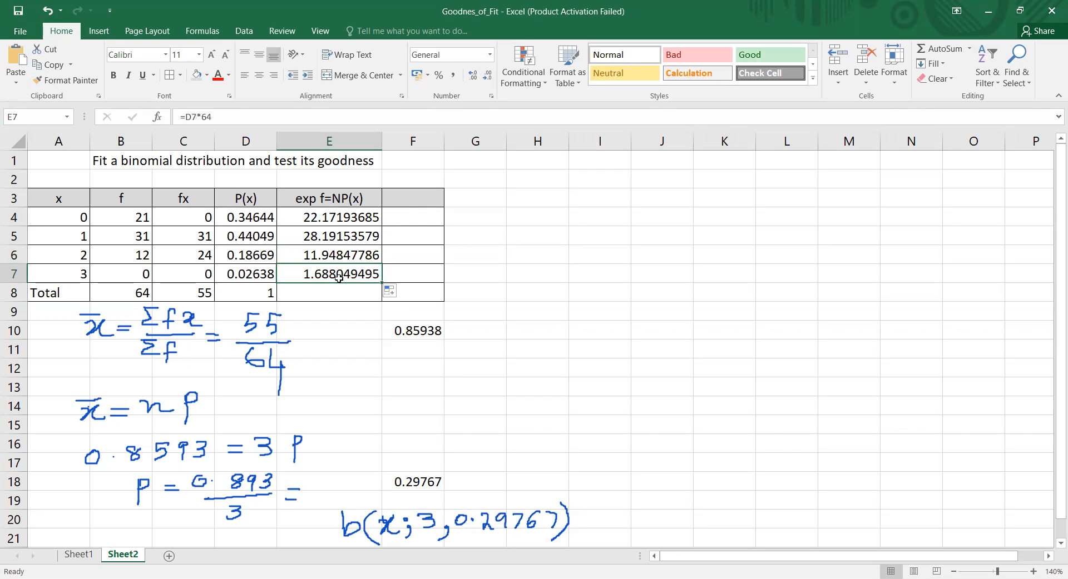
left_click(335, 218)
left_click_drag(335, 217, 343, 271)
left_click_drag(343, 218, 342, 273)
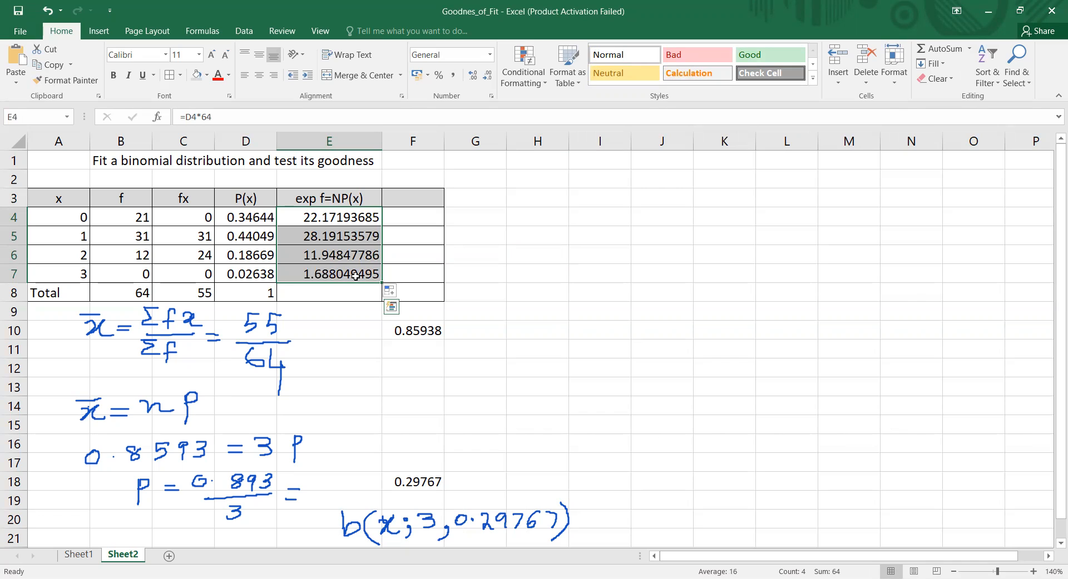
left_click(422, 199)
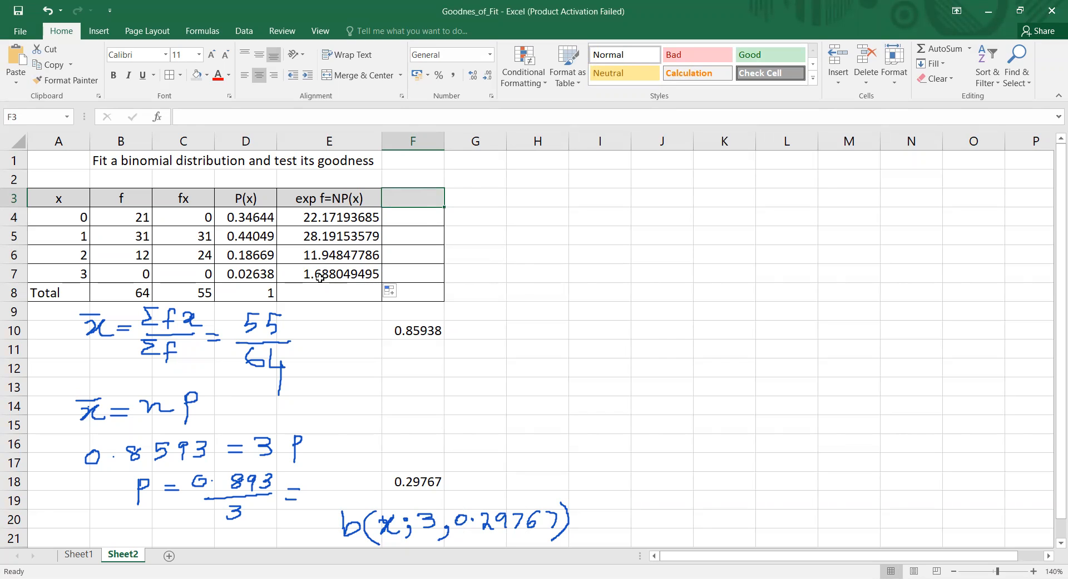
left_click_drag(322, 257, 326, 274)
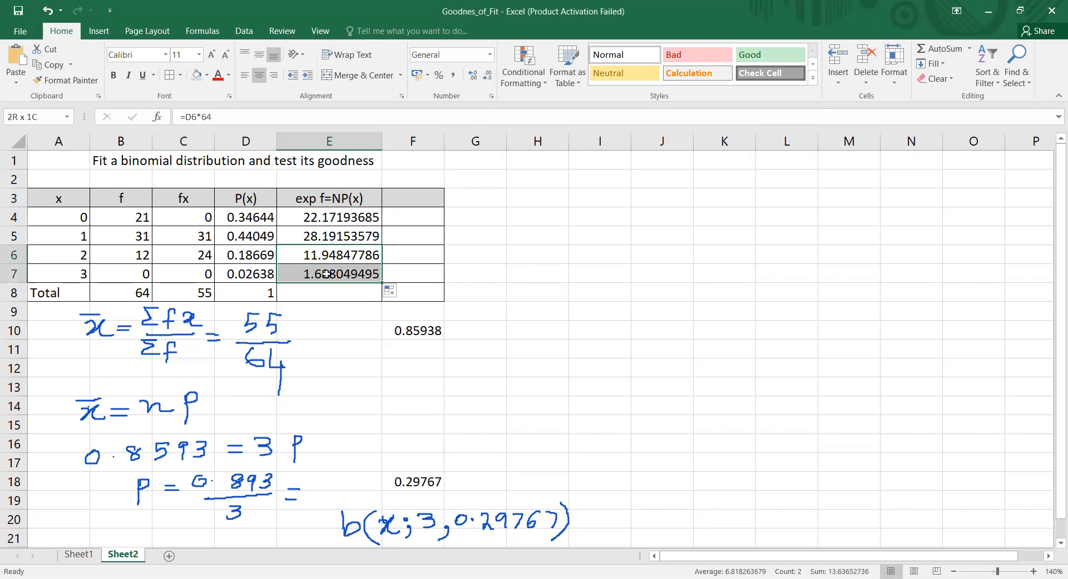
Step: Enter the column headings fo in F3 and fe in G3
left_click(411, 199)
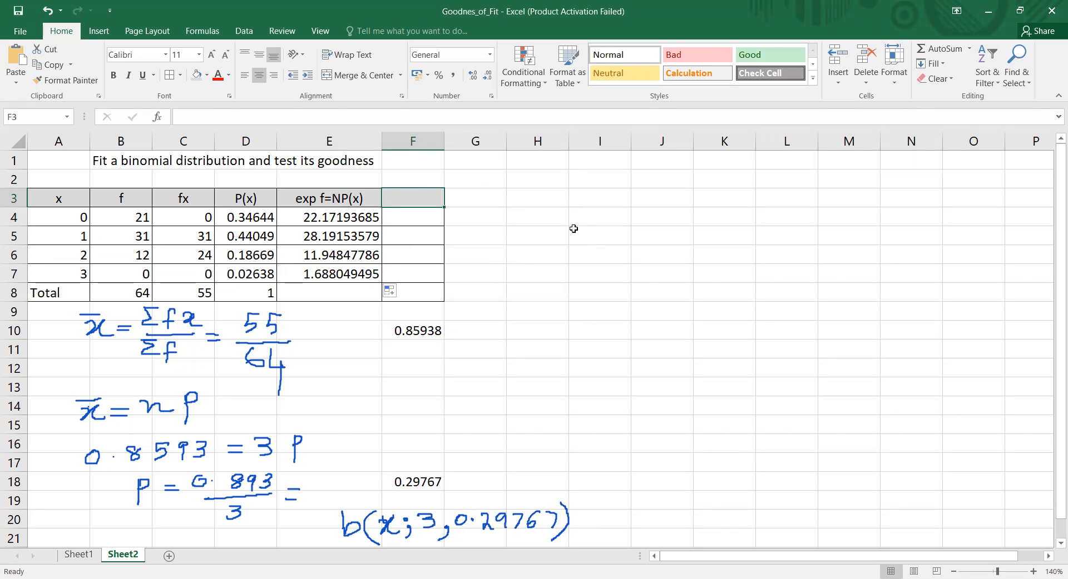
type("f")
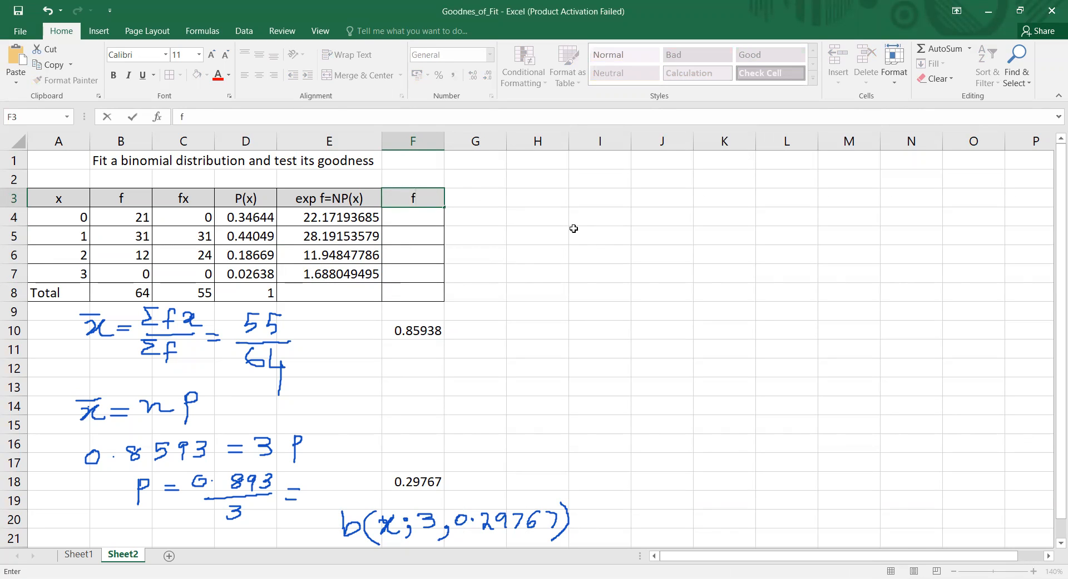
type("o")
key("Tab")
type("fe")
key("Return")
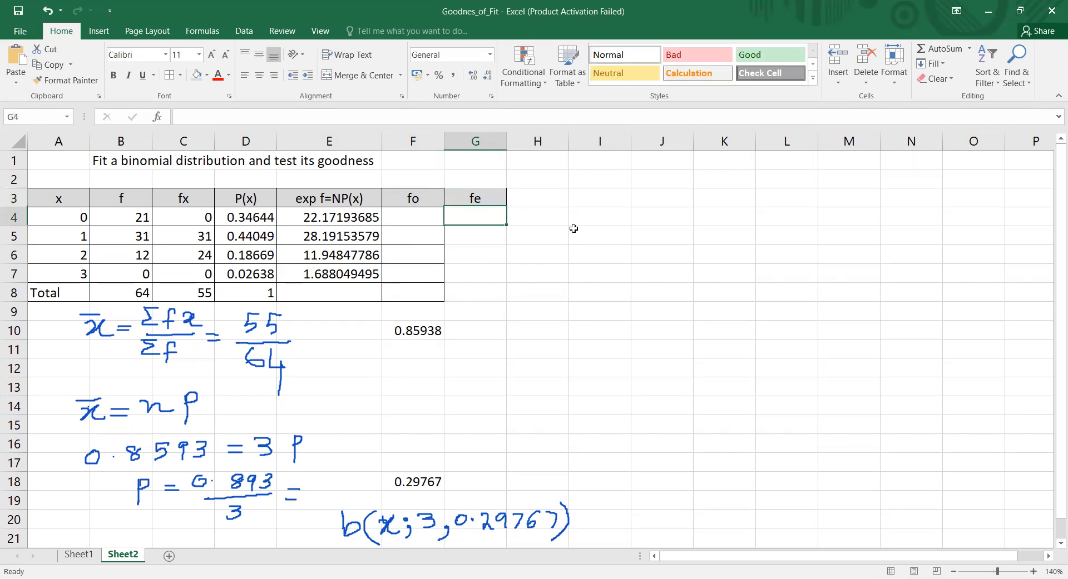
Step: Enter the observed frequencies 21, 31 and 12 in F4:F6, with the last two classes pooled
key("Left")
type("21")
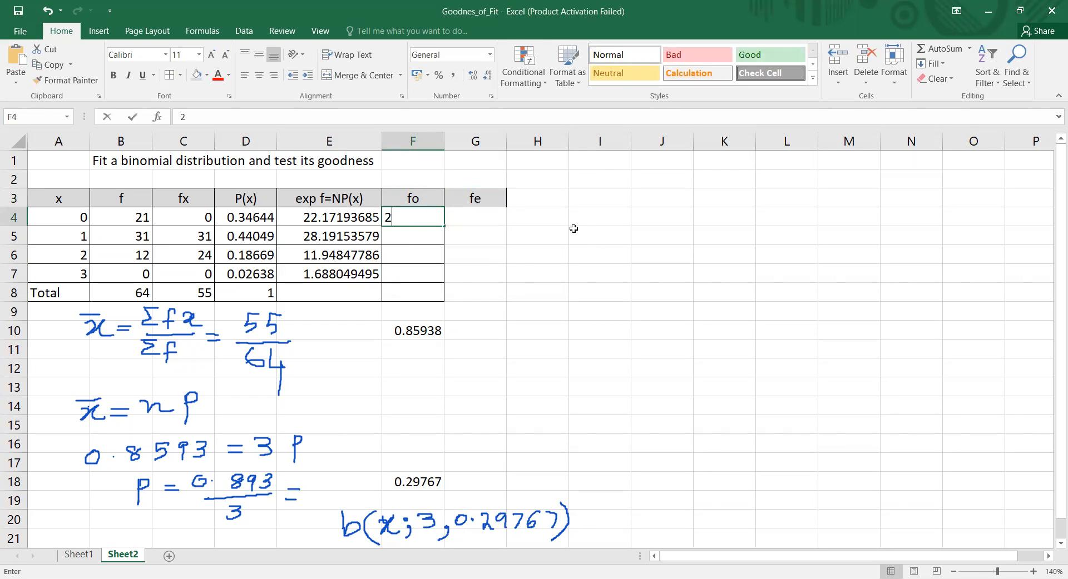
key("Return")
type("31")
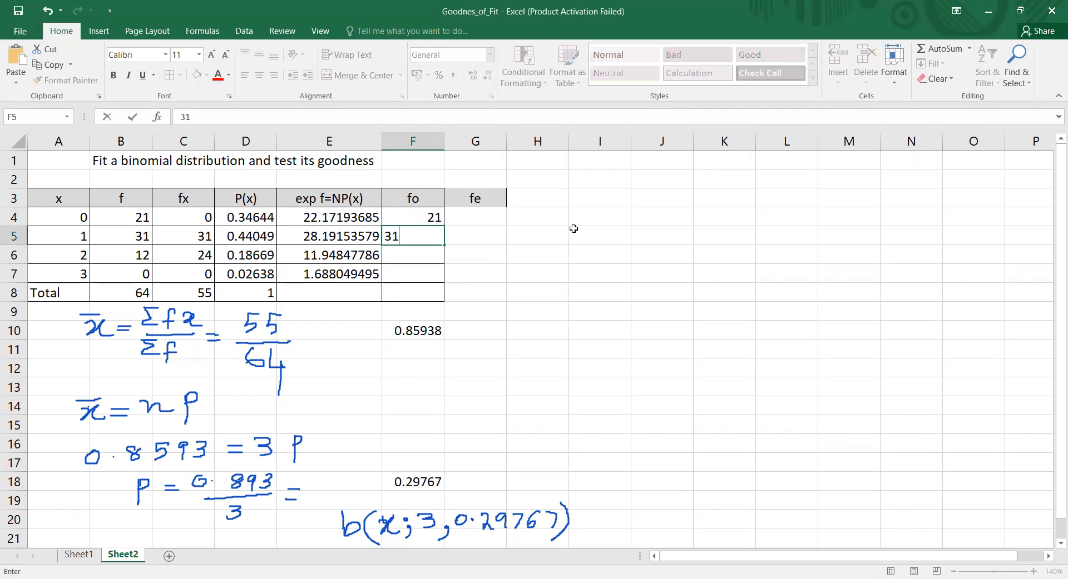
key("Return")
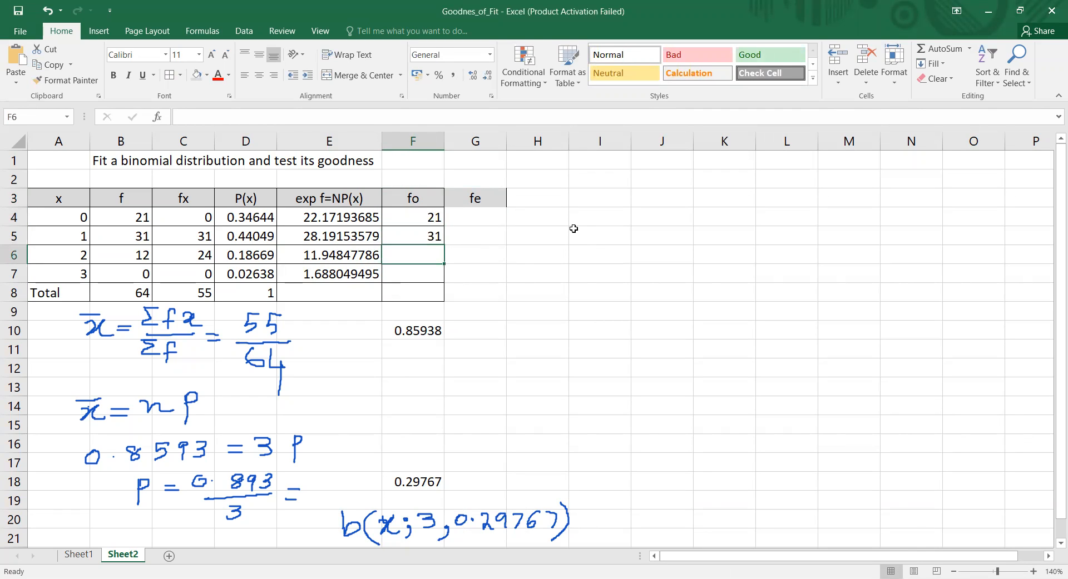
type("12")
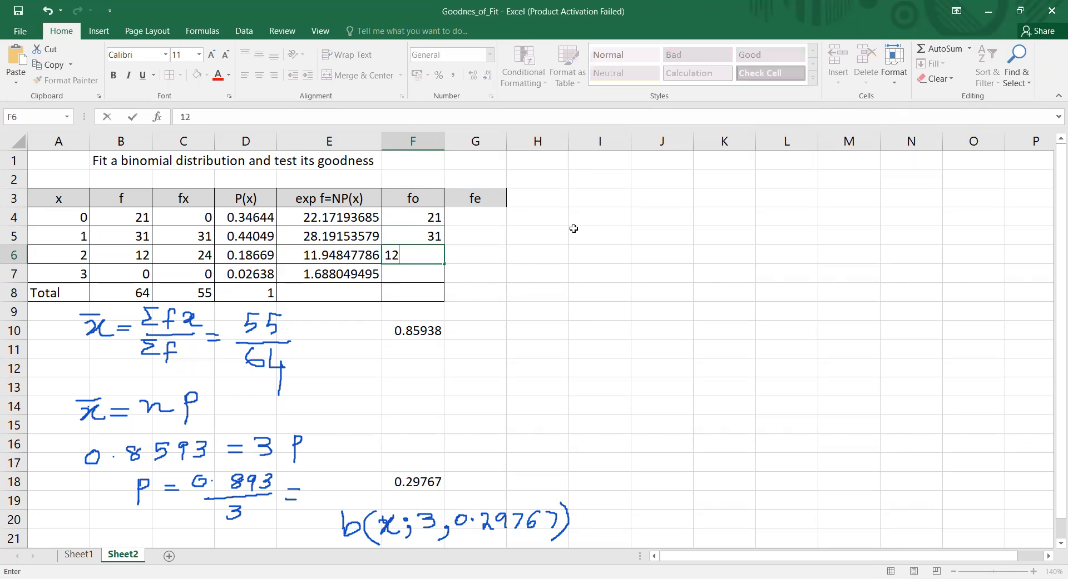
key("Tab")
Step: Enter the rounded expected frequencies 22 in G4 and 28 in G5
key("Up")
key("Up")
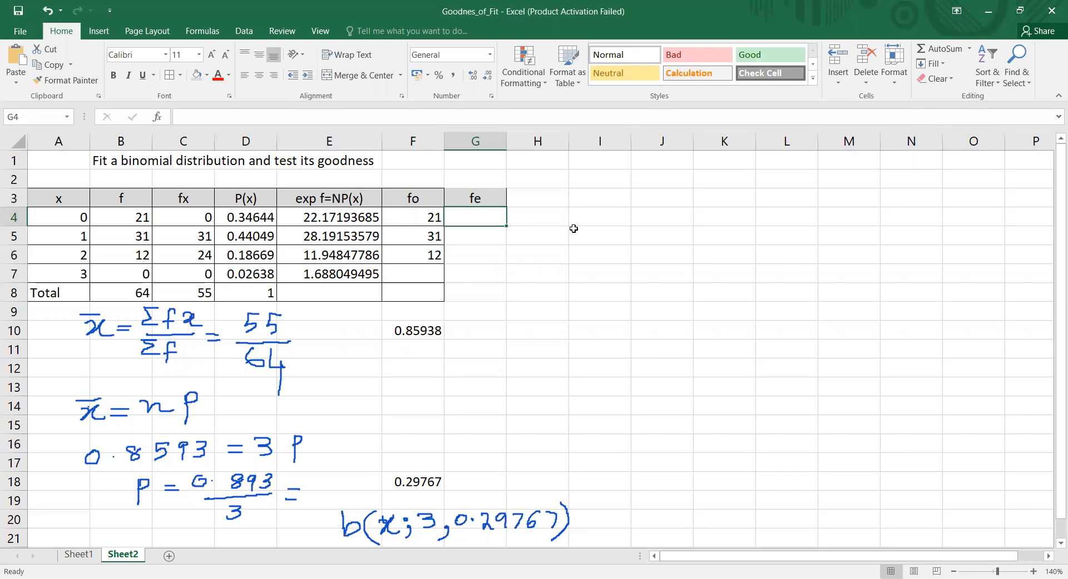
type("22")
key("Return")
type("28")
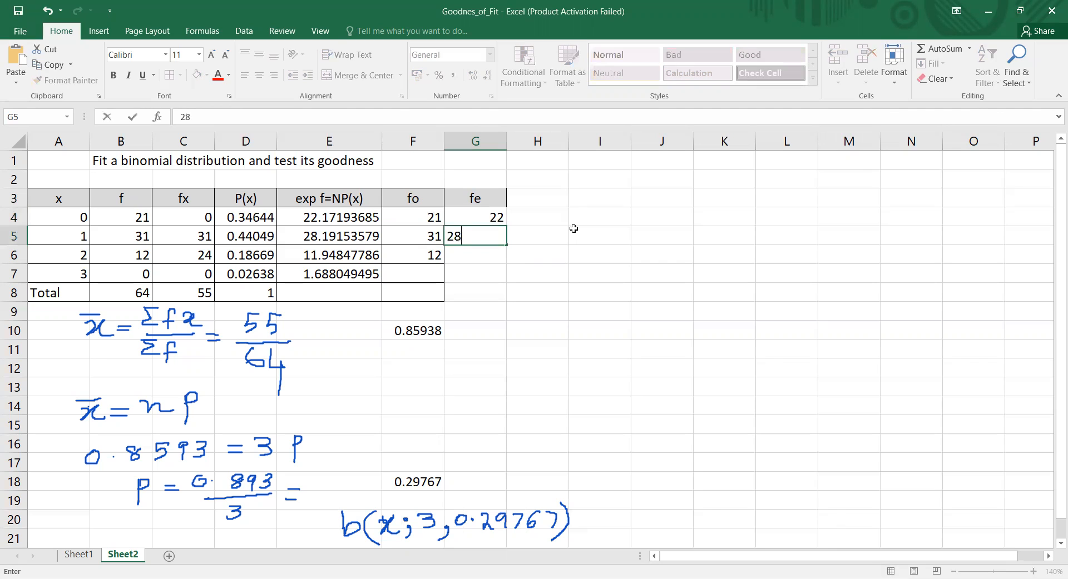
key("Return")
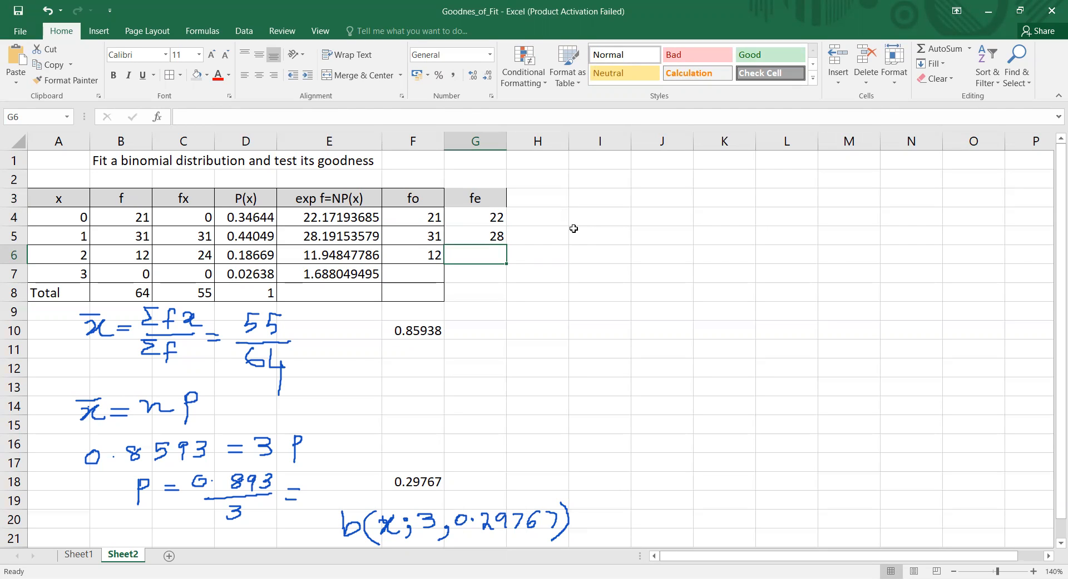
Step: Calculate the pooled expected frequency in G6 with the formula =64-22-28
key("Down")
key("Down")
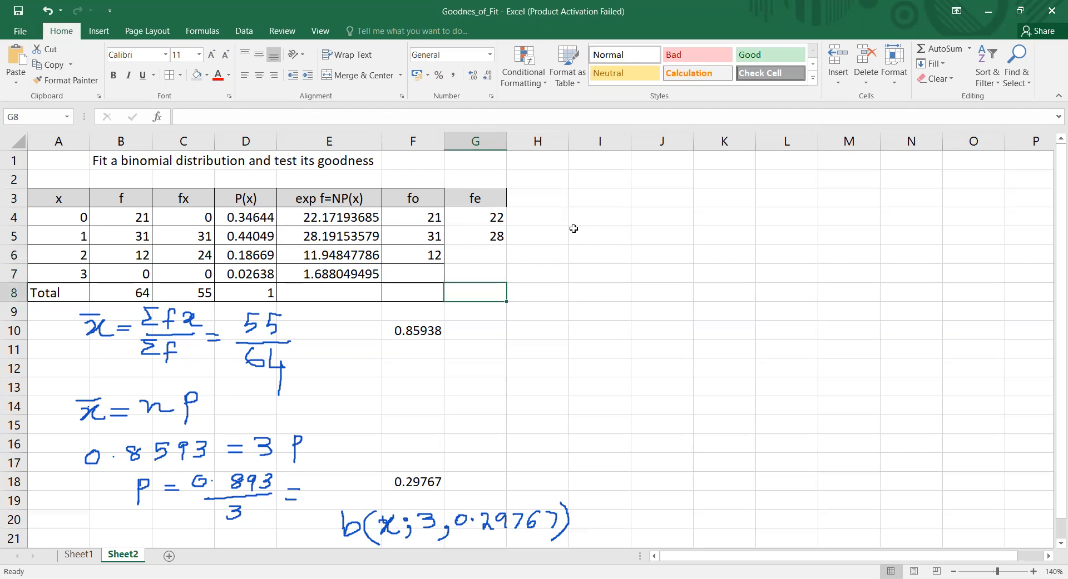
key("Up")
key("Up")
type("=6")
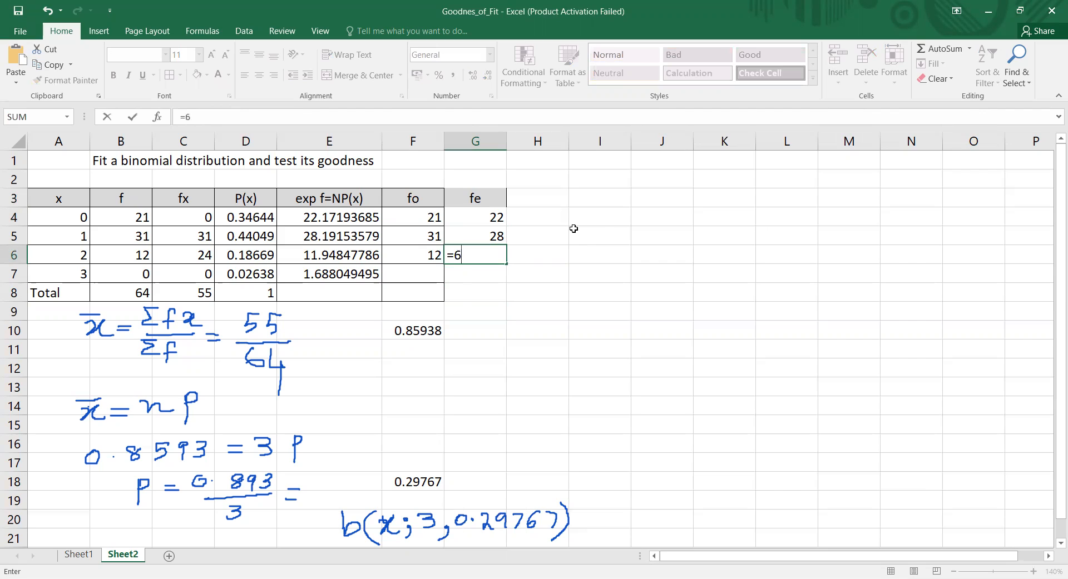
type("4-22-28")
key("Return")
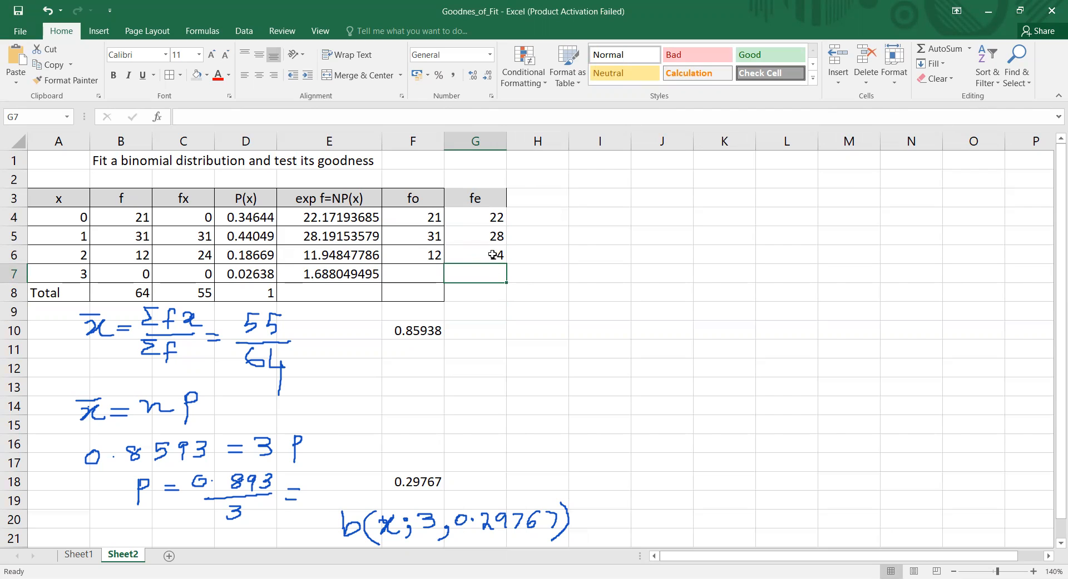
left_click(483, 292)
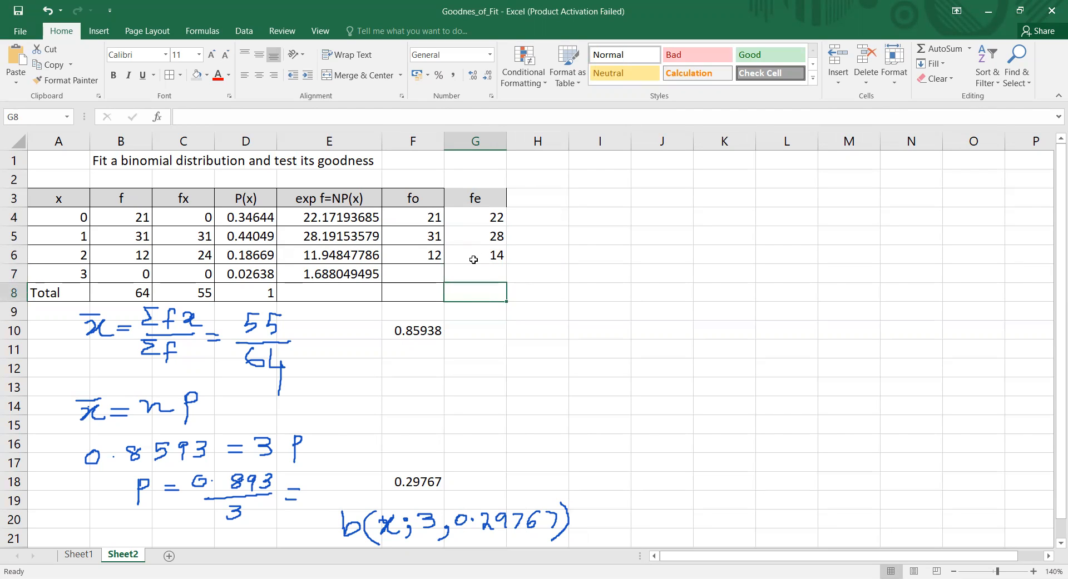
Step: Enter the column heading (fo-fe)^2/fe in H3 and fit column H's width to it
left_click(533, 198)
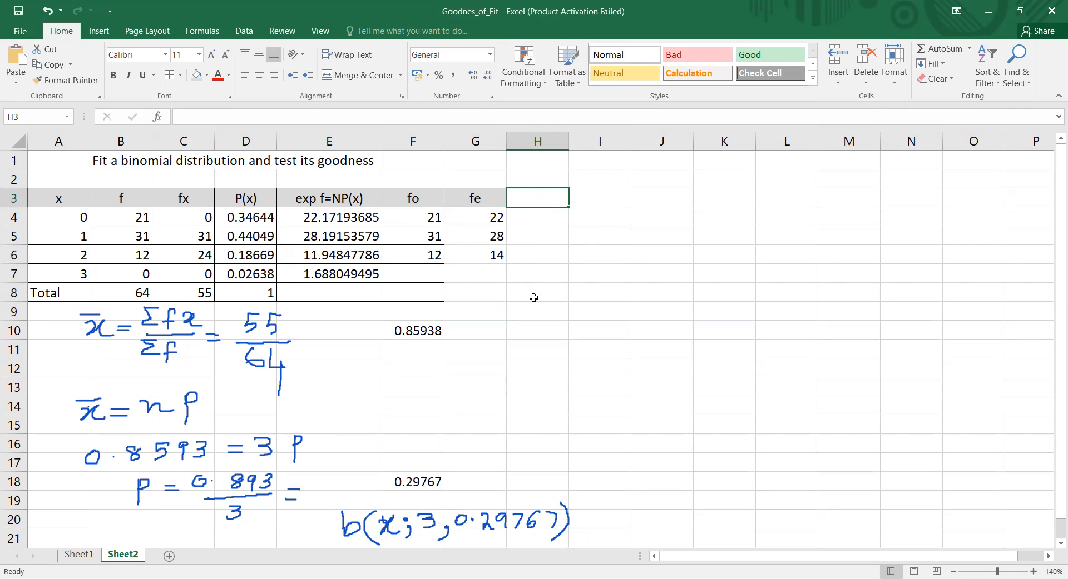
type("(f")
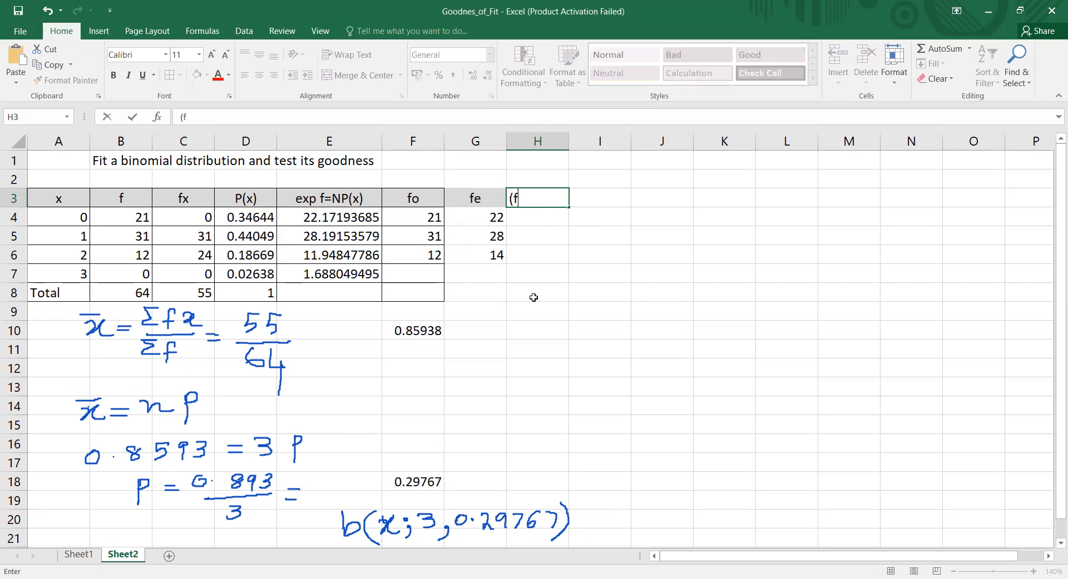
type("o-fe)^2/fe")
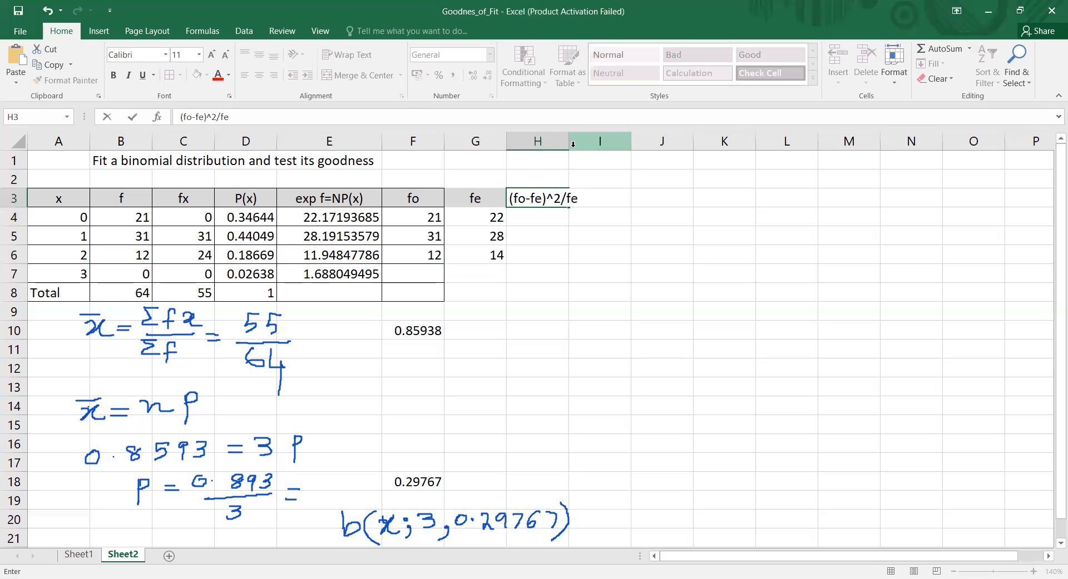
left_click(553, 222)
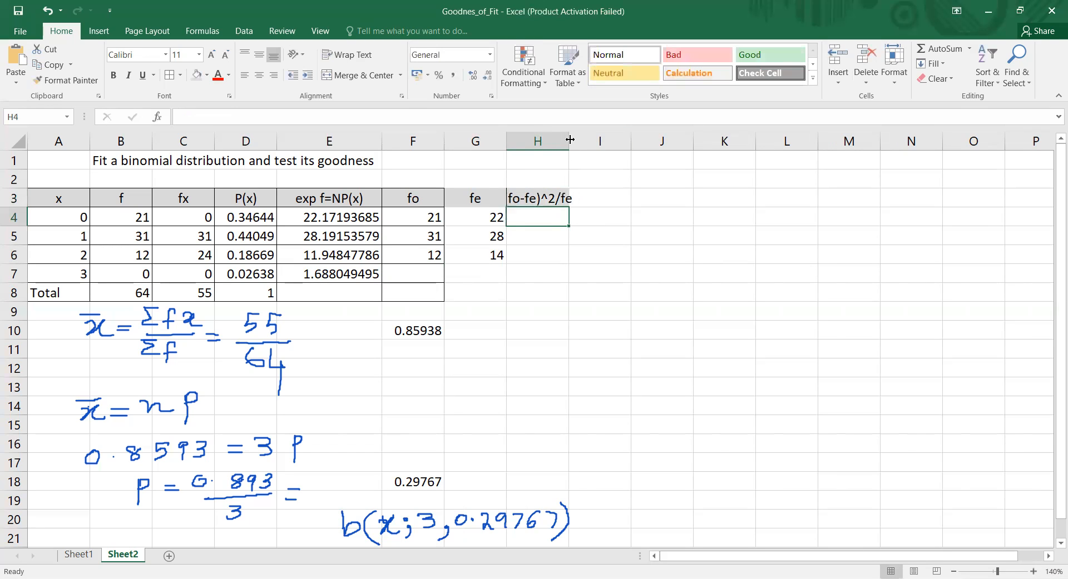
double_click(570, 139)
Step: Apply borders to all cells in the range G3:H8
left_click(424, 198)
left_click_drag(475, 198, 562, 291)
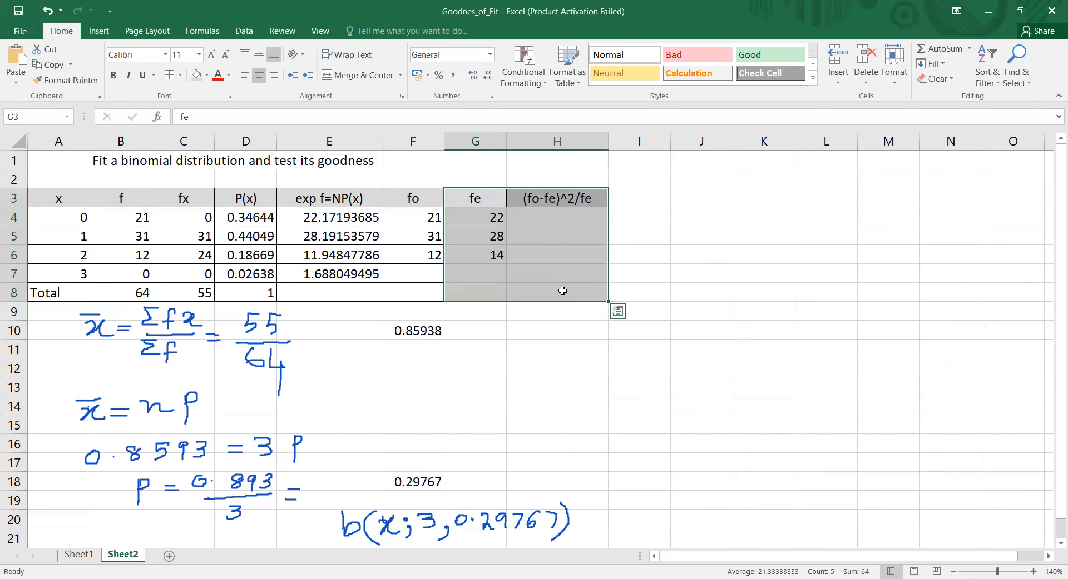
left_click(171, 75)
left_click(549, 272)
Step: Calculate the first chi-square term in H4 with =(F4-G4)^2/G4 and fill the formula down to H6
left_click(553, 219)
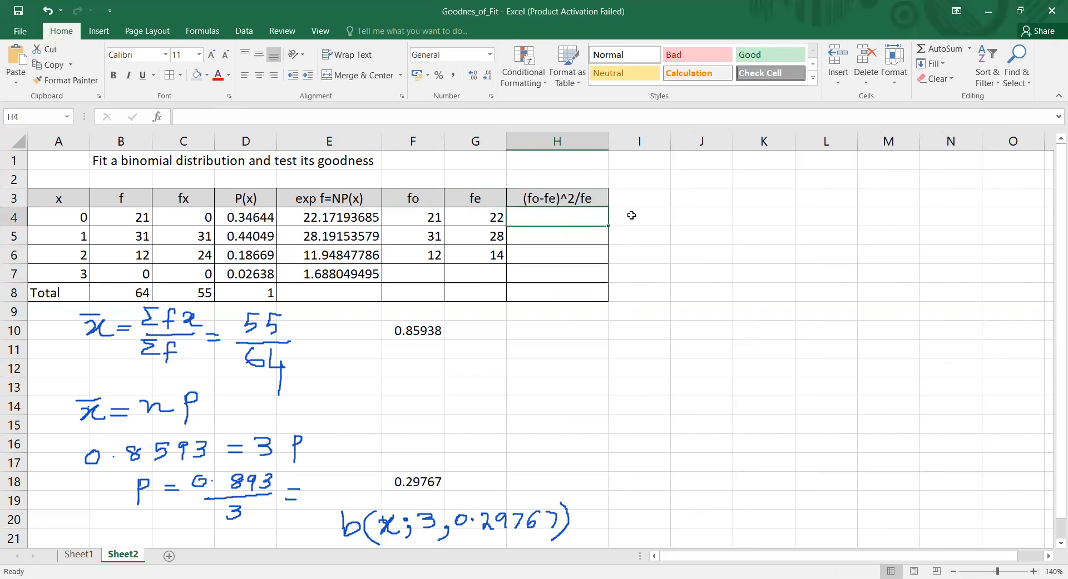
type("=")
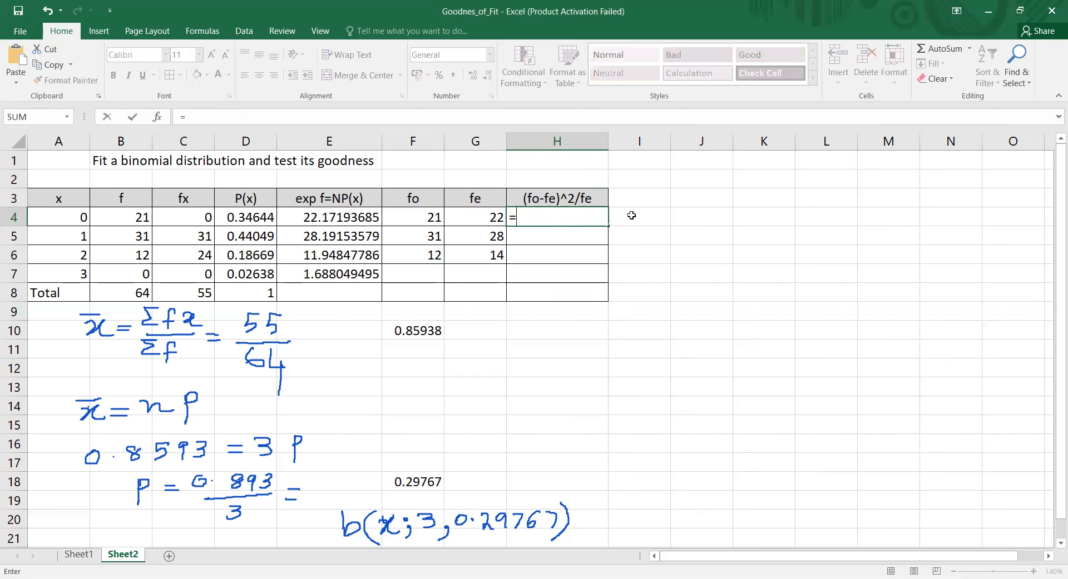
type("(")
left_click(439, 217)
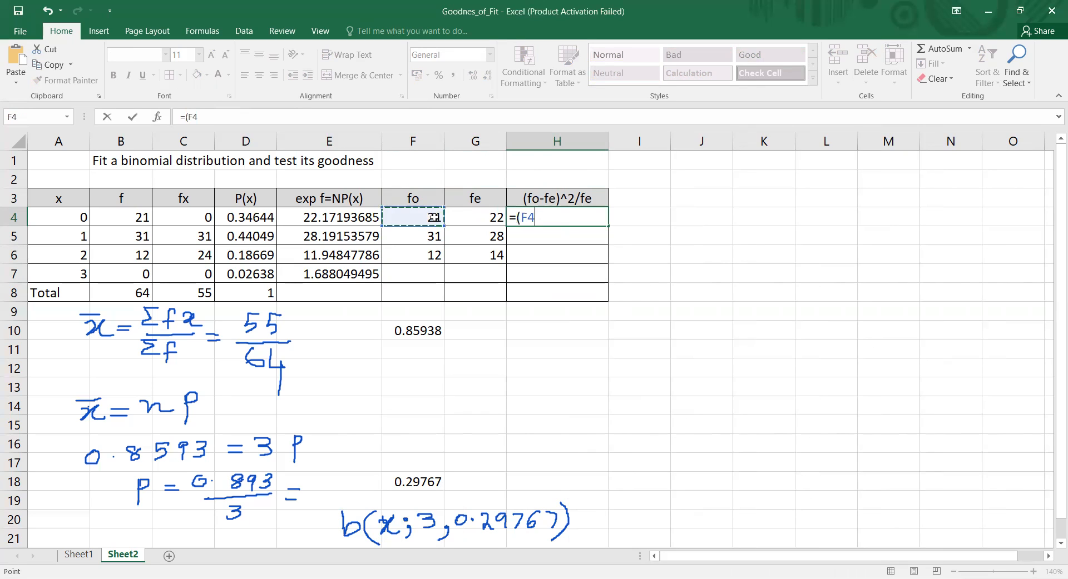
type("-")
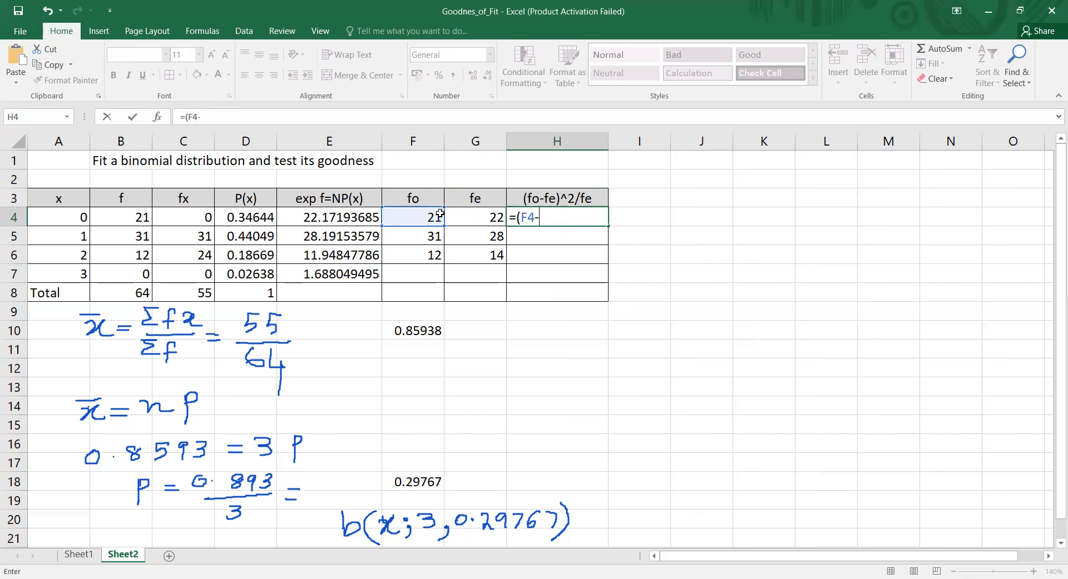
left_click(474, 217)
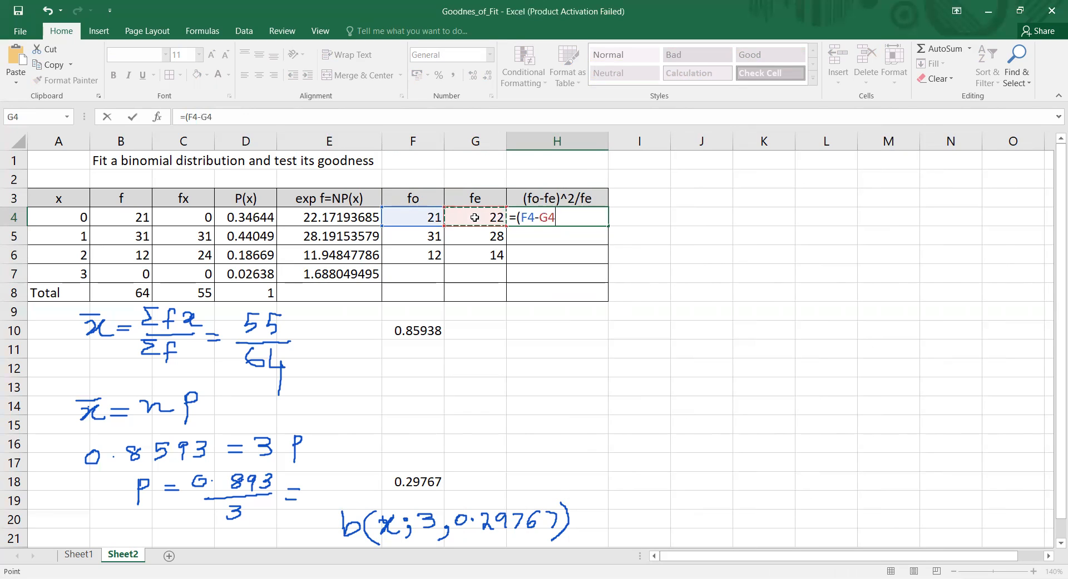
type(")^2")
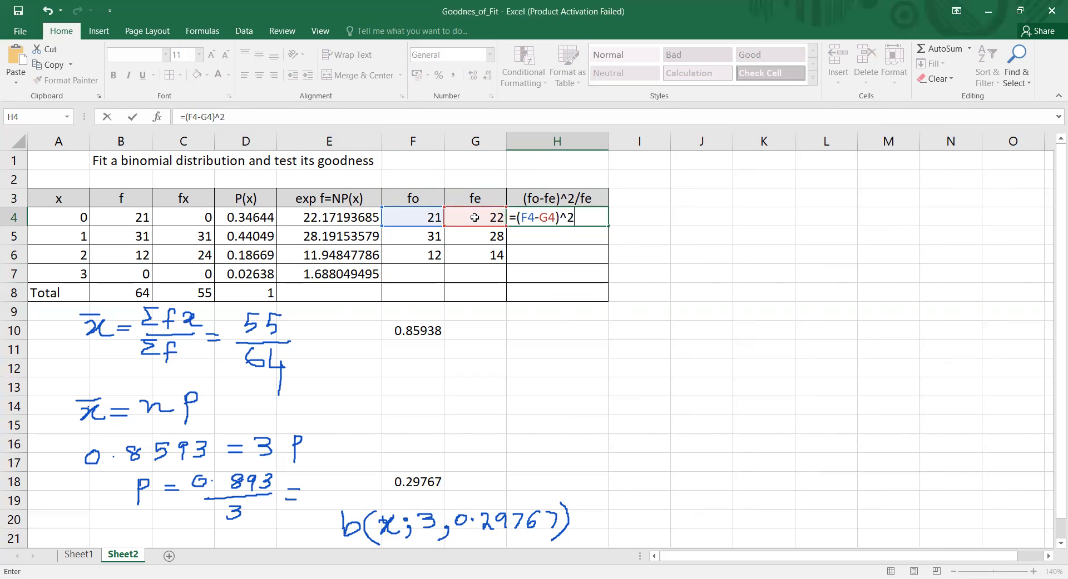
type("/")
left_click(462, 211)
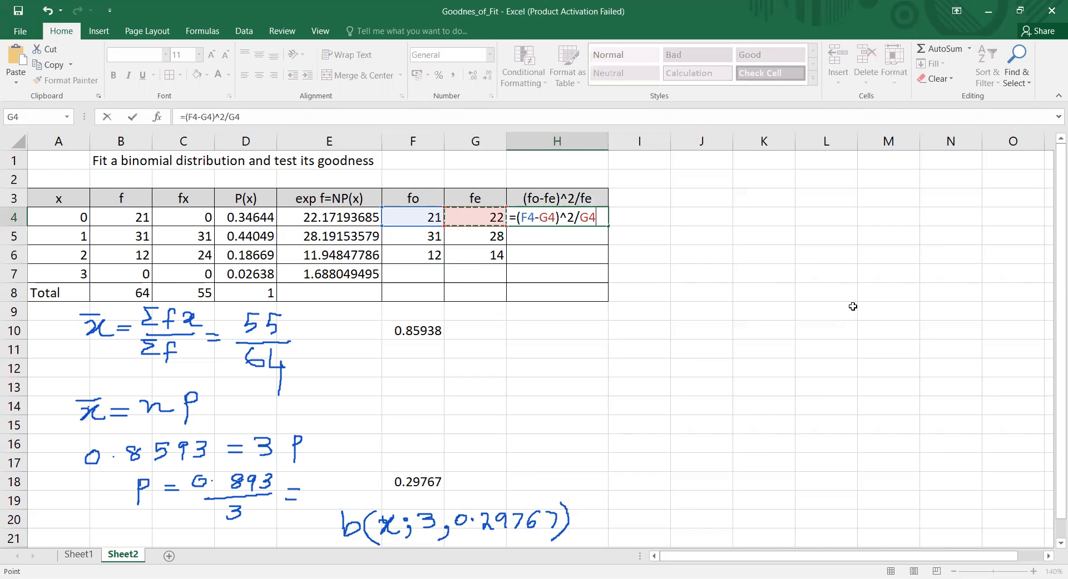
key("Return")
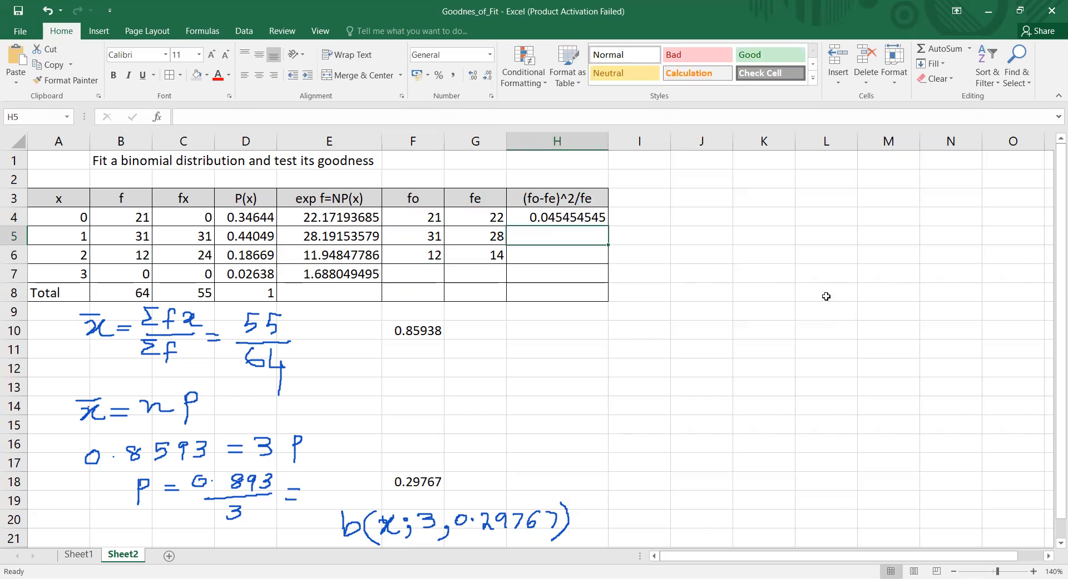
left_click(583, 220)
left_click_drag(608, 229, 596, 276)
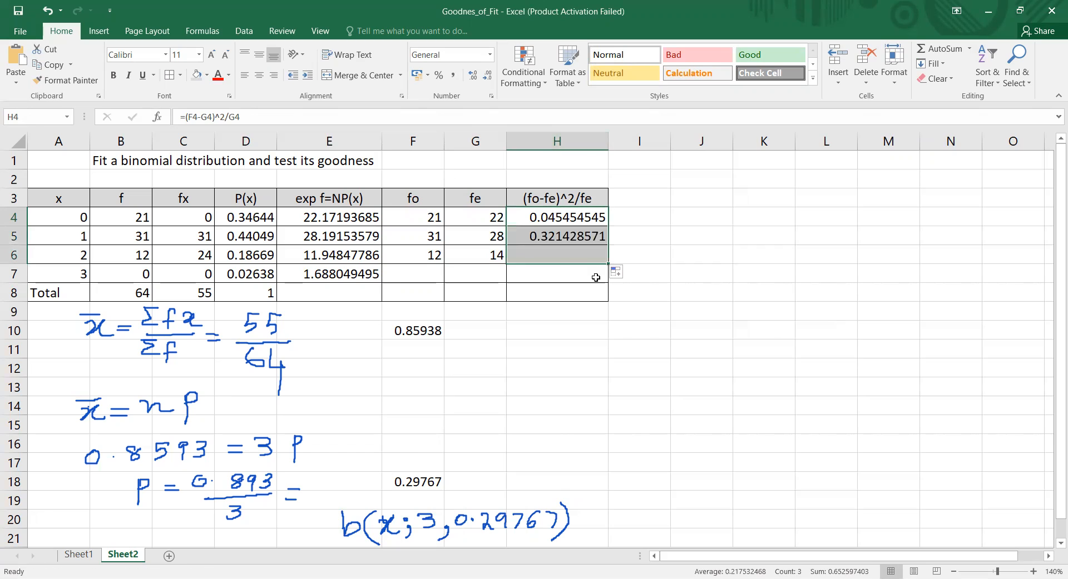
Step: Total the chi-square terms in H8 with =SUM(H4:H7)
left_click(584, 293)
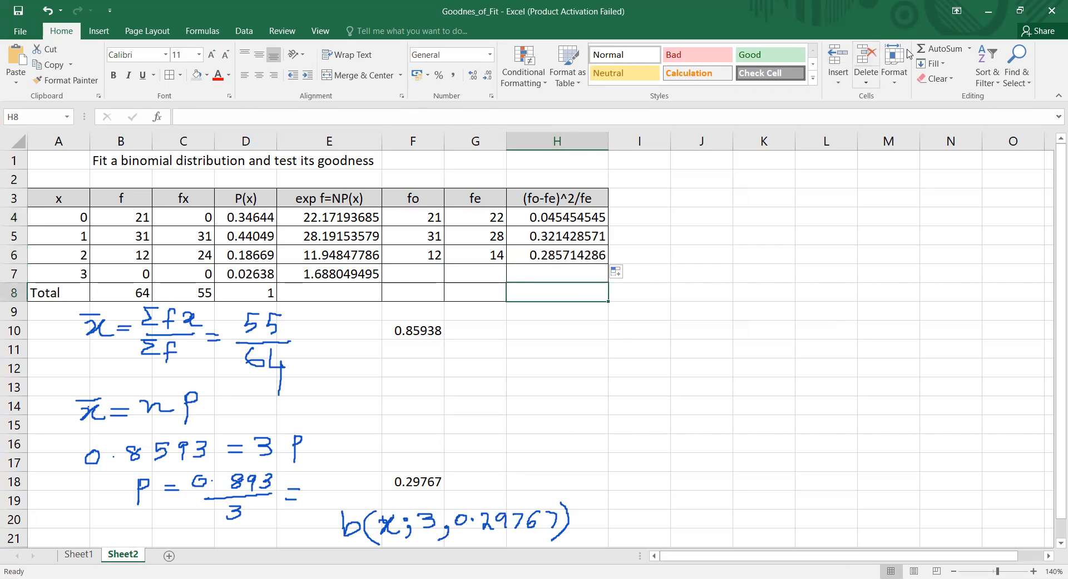
left_click(937, 49)
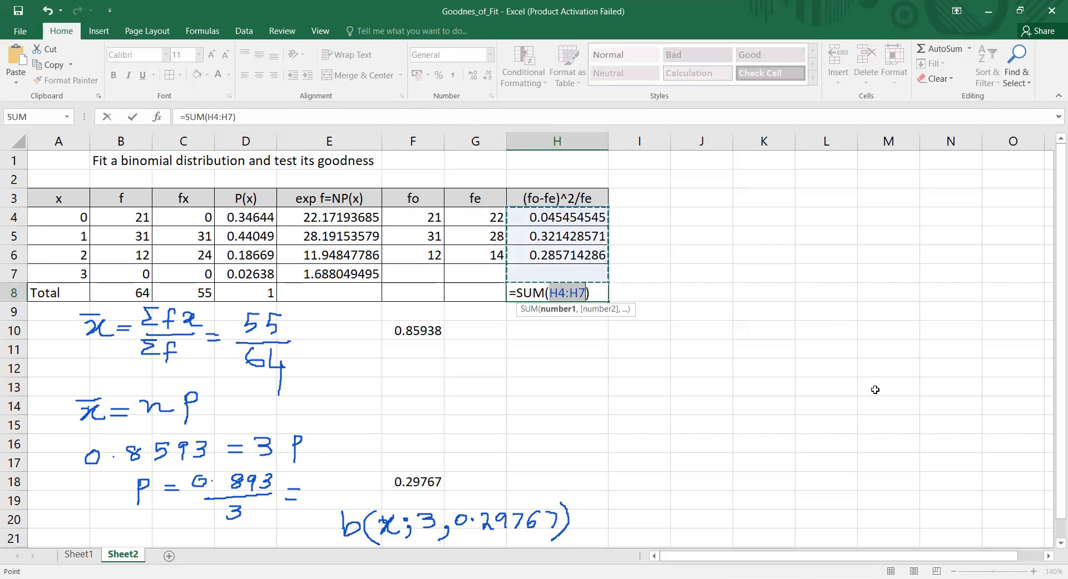
key("Return")
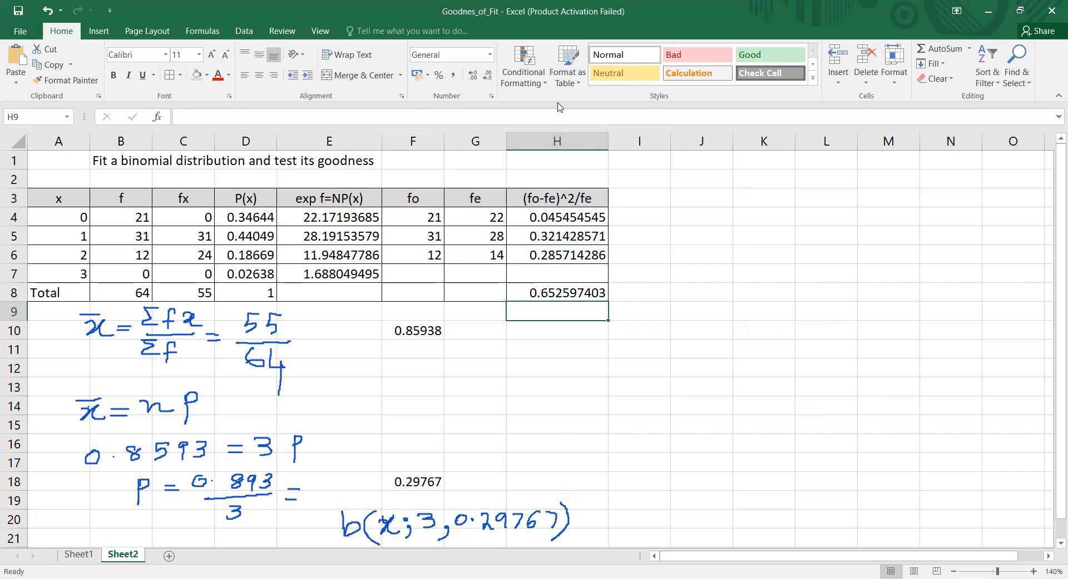
Step: Handwrite the observed statistic χ²₀ = 0.6525 in the blank area beside the table, around J3:N3
mouse_move(620, 336)
left_mouse_down()
mouse_move(663, 346)
mouse_move(632, 361)
left_mouse_up()
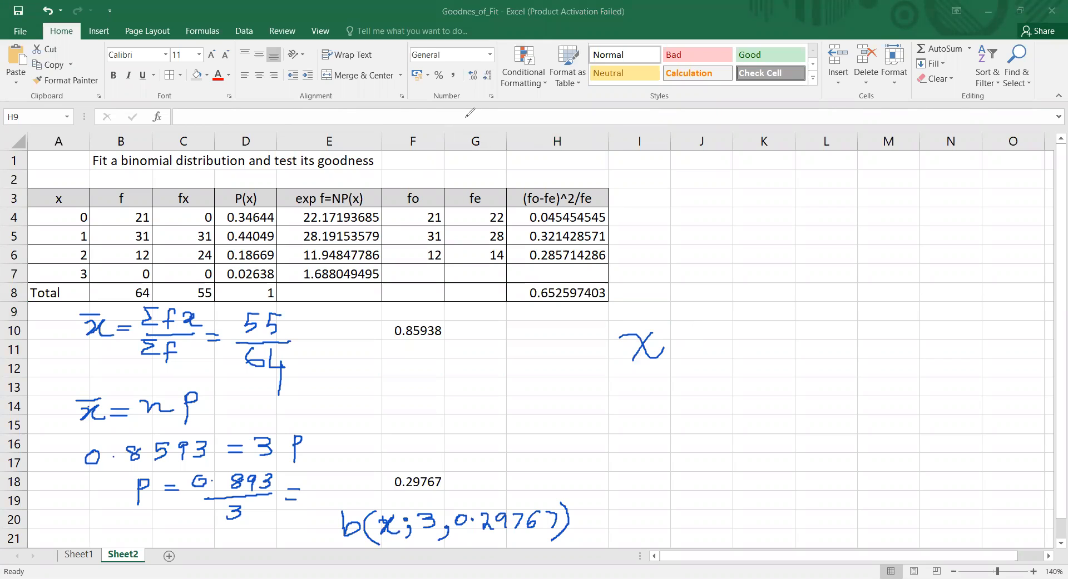
left_click_drag(642, 347, 619, 350)
mouse_move(674, 184)
left_mouse_down()
mouse_move(717, 205)
mouse_move(685, 204)
left_mouse_up()
mouse_move(705, 170)
left_mouse_down()
mouse_move(722, 175)
mouse_move(721, 216)
mouse_move(772, 191)
mouse_move(762, 196)
mouse_move(824, 192)
mouse_move(814, 184)
mouse_move(849, 206)
mouse_move(871, 185)
mouse_move(893, 201)
mouse_move(880, 211)
mouse_move(924, 188)
mouse_move(947, 209)
left_mouse_up()
left_click(834, 195)
mouse_move(960, 169)
left_mouse_down()
mouse_move(933, 176)
mouse_move(970, 198)
mouse_move(964, 213)
left_mouse_up()
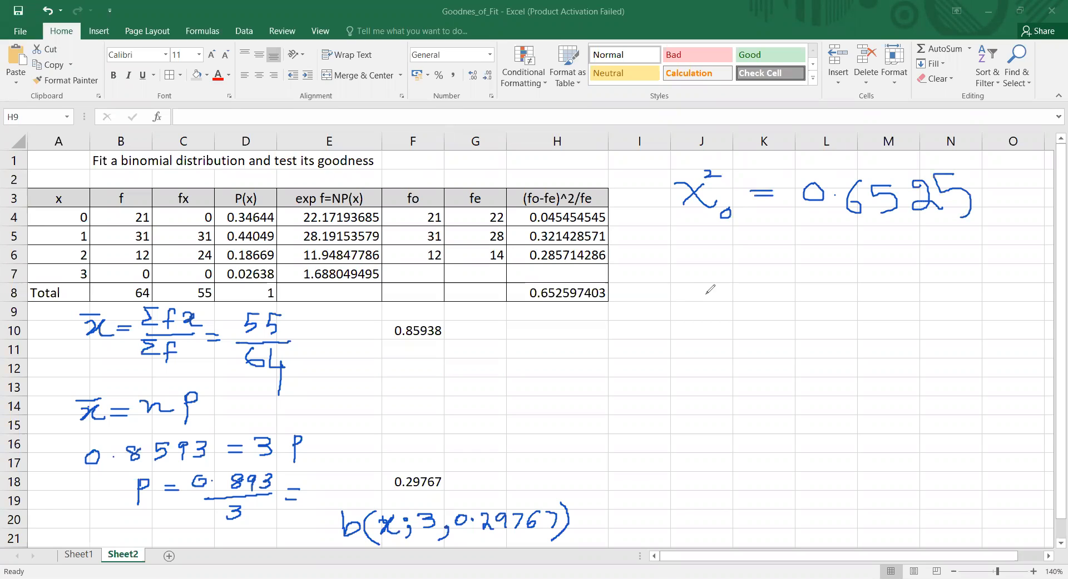
Step: Handwrite the critical-value symbol χ² with the subscript 0.05; below the observed statistic
mouse_move(668, 304)
left_mouse_down()
mouse_move(741, 315)
mouse_move(689, 327)
left_mouse_up()
left_click_drag(711, 269, 750, 272)
mouse_move(739, 328)
left_mouse_down()
mouse_move(782, 327)
mouse_move(784, 340)
left_mouse_up()
left_click(751, 333)
left_click(804, 326)
left_click(805, 336)
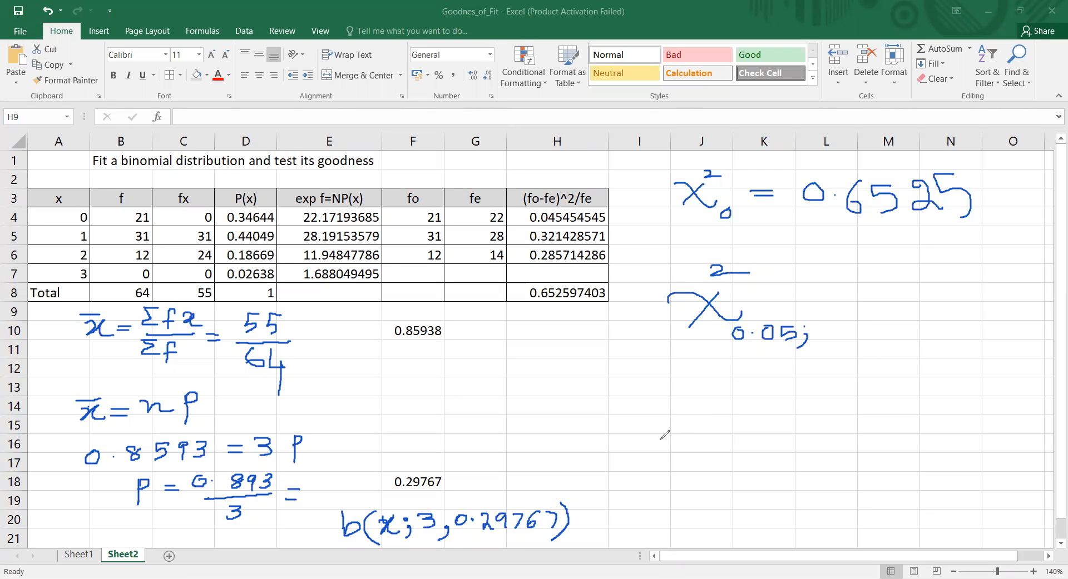
Step: Handwrite the degrees-of-freedom formula ν = n − K − 1 and its calculation ν = 3 − 1 − 1 = 1 around rows 14 to 17
mouse_move(446, 439)
left_mouse_down()
mouse_move(460, 410)
mouse_move(447, 407)
mouse_move(503, 430)
mouse_move(540, 416)
mouse_move(556, 435)
mouse_move(596, 422)
left_mouse_up()
mouse_move(614, 410)
left_mouse_down()
mouse_move(614, 434)
mouse_move(650, 421)
mouse_move(691, 443)
left_mouse_up()
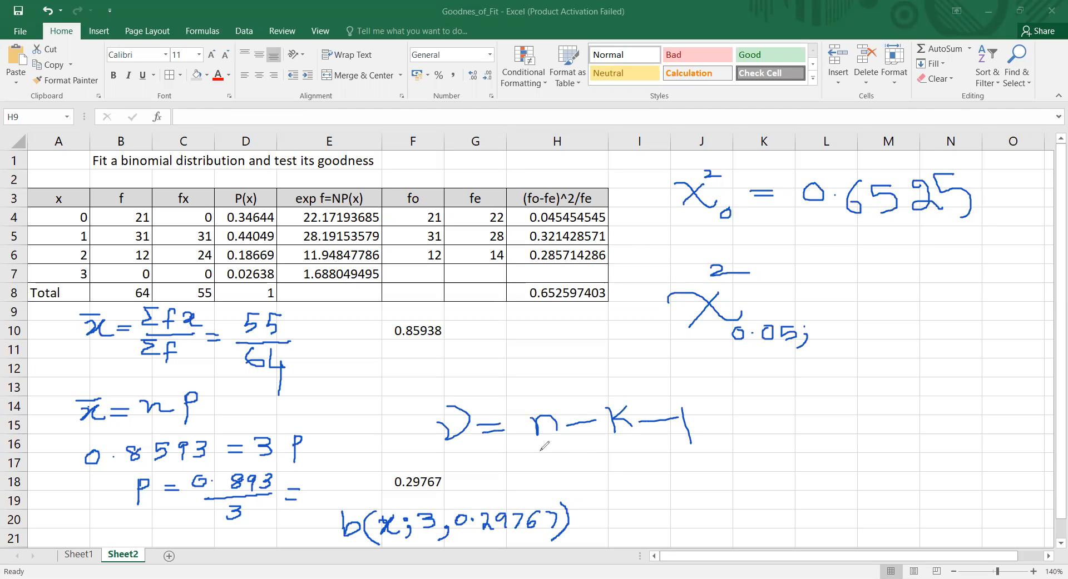
mouse_move(539, 451)
left_mouse_down()
mouse_move(549, 460)
mouse_move(538, 469)
mouse_move(606, 457)
mouse_move(608, 475)
mouse_move(658, 461)
mouse_move(667, 474)
mouse_move(705, 458)
mouse_move(729, 477)
left_mouse_up()
mouse_move(445, 457)
left_mouse_down()
mouse_move(461, 474)
mouse_move(467, 452)
mouse_move(513, 464)
left_mouse_up()
Step: Complete the handwritten critical value by adding 1 to the subscript and = 3.841 after the symbol
left_click_drag(819, 322, 823, 354)
left_click_drag(807, 299, 844, 305)
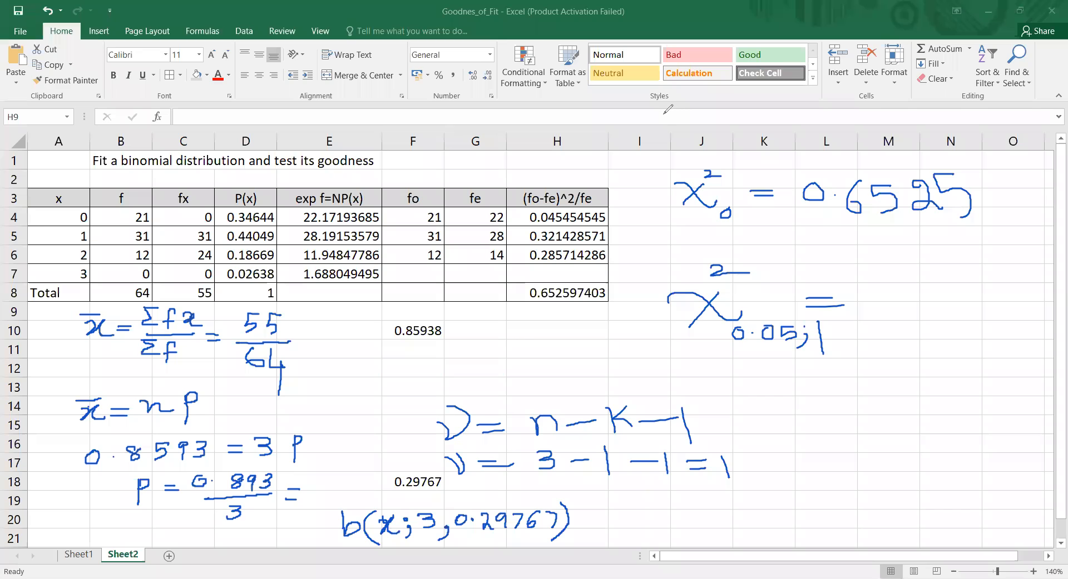
mouse_move(846, 285)
left_mouse_down()
mouse_move(879, 295)
mouse_move(852, 318)
left_mouse_up()
left_click(894, 298)
mouse_move(926, 281)
left_mouse_down()
mouse_move(923, 305)
mouse_move(925, 281)
mouse_move(936, 281)
mouse_move(956, 315)
left_mouse_up()
left_click_drag(967, 270, 978, 324)
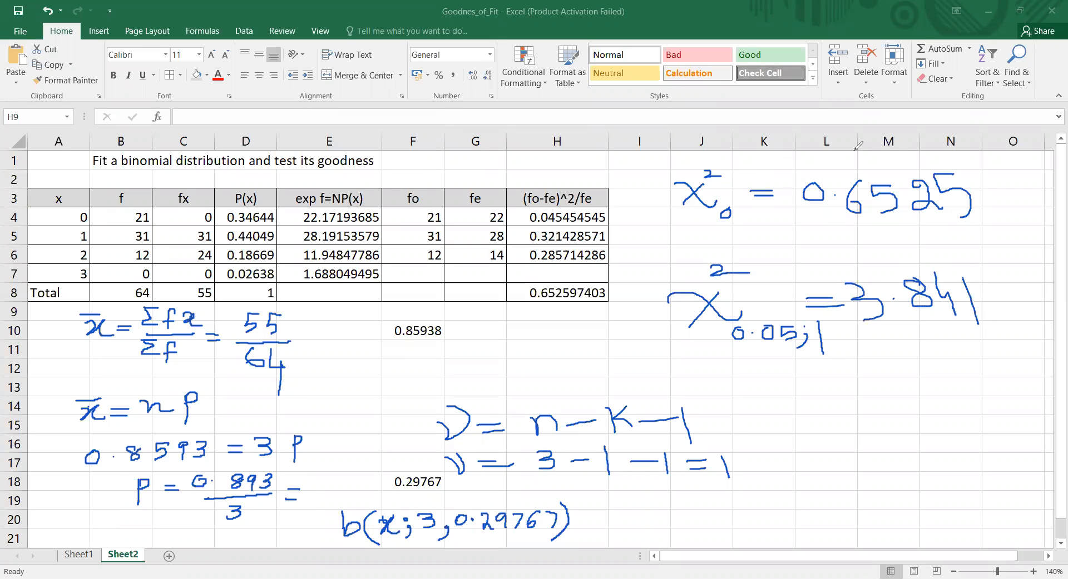
Step: Sketch a chi-square curve with a shaded tail beyond 3.841, and draw an arrow from 0.6525 into the acceptance region
left_click_drag(788, 455, 944, 447)
mouse_move(786, 449)
left_mouse_down()
mouse_move(791, 396)
mouse_move(949, 429)
mouse_move(893, 452)
mouse_move(896, 442)
mouse_move(900, 474)
mouse_move(887, 489)
mouse_move(933, 469)
mouse_move(950, 471)
mouse_move(956, 492)
left_mouse_up()
left_click(912, 476)
mouse_move(908, 426)
left_mouse_down()
mouse_move(899, 445)
mouse_move(928, 444)
left_mouse_up()
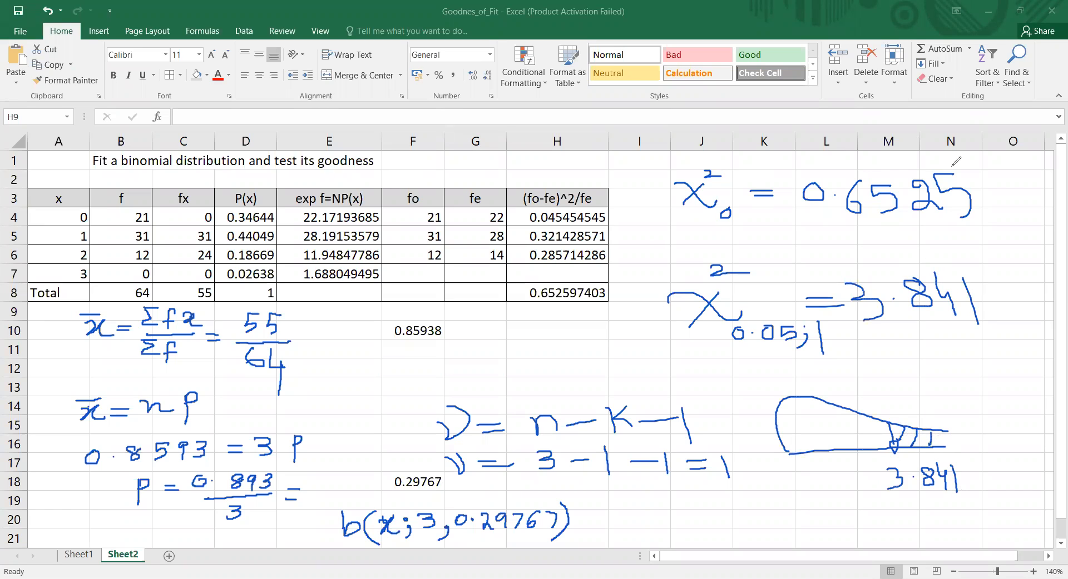
mouse_move(937, 166)
left_mouse_down()
mouse_move(1007, 221)
mouse_move(970, 360)
mouse_move(859, 400)
mouse_move(838, 427)
mouse_move(850, 423)
left_mouse_up()
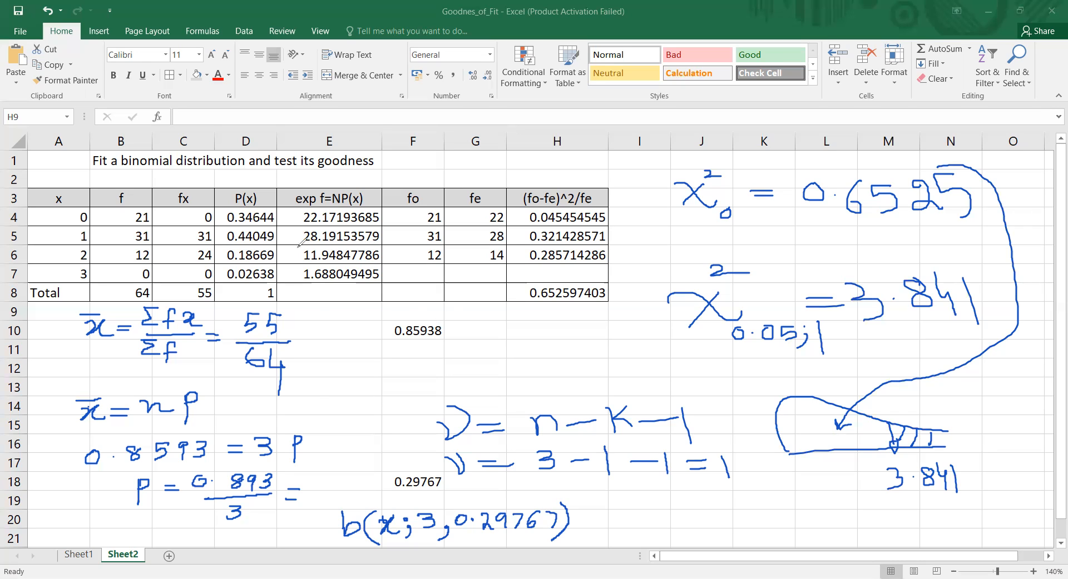
Step: Outline the pooled classes by hand around E6:E7 and B6:B7, and their pooled frequencies in G6 and F6
mouse_move(297, 245)
left_mouse_down()
mouse_move(387, 245)
mouse_move(393, 276)
mouse_move(294, 286)
mouse_move(294, 246)
left_mouse_up()
mouse_move(465, 246)
left_mouse_down()
mouse_move(506, 247)
mouse_move(506, 261)
mouse_move(490, 267)
mouse_move(463, 247)
left_mouse_up()
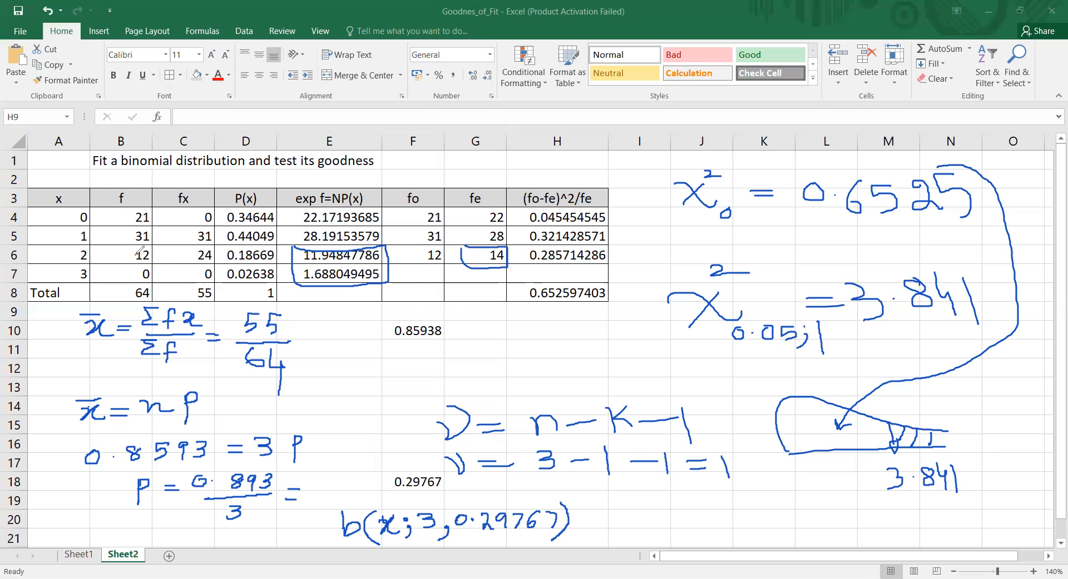
mouse_move(110, 247)
left_mouse_down()
mouse_move(148, 246)
mouse_move(150, 282)
mouse_move(112, 280)
mouse_move(109, 247)
left_mouse_up()
mouse_move(415, 244)
left_mouse_down()
mouse_move(443, 240)
mouse_move(445, 265)
mouse_move(415, 261)
mouse_move(415, 246)
left_mouse_up()
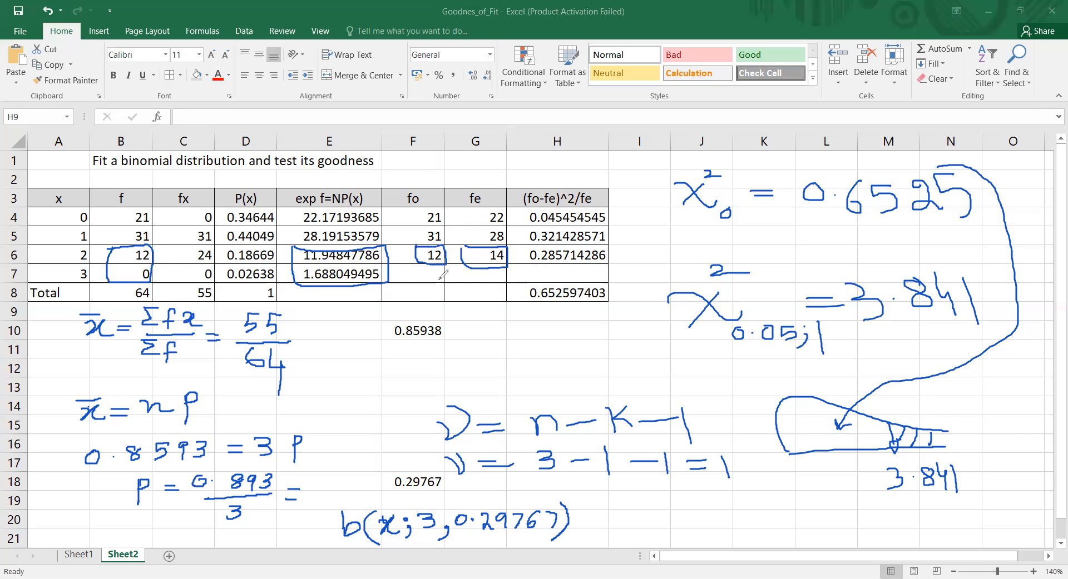